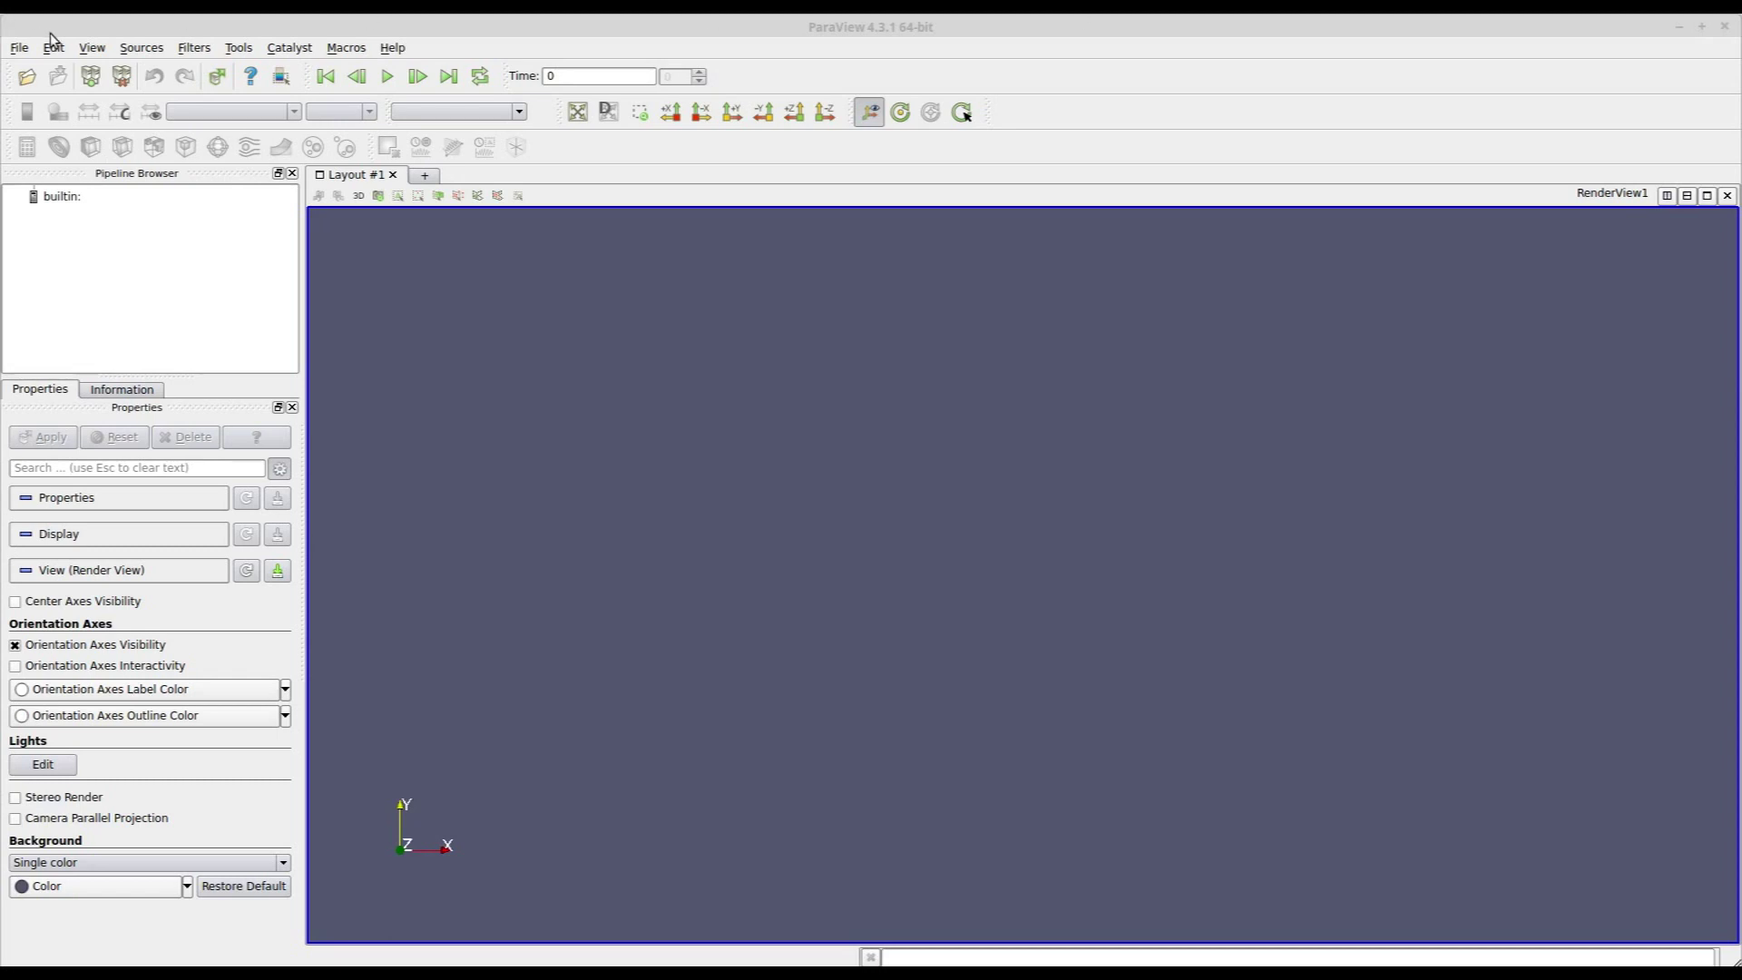
Step: Load the simulation results file OpenFOAM_2834.case from the Horten Plane folder
left_click(25, 78)
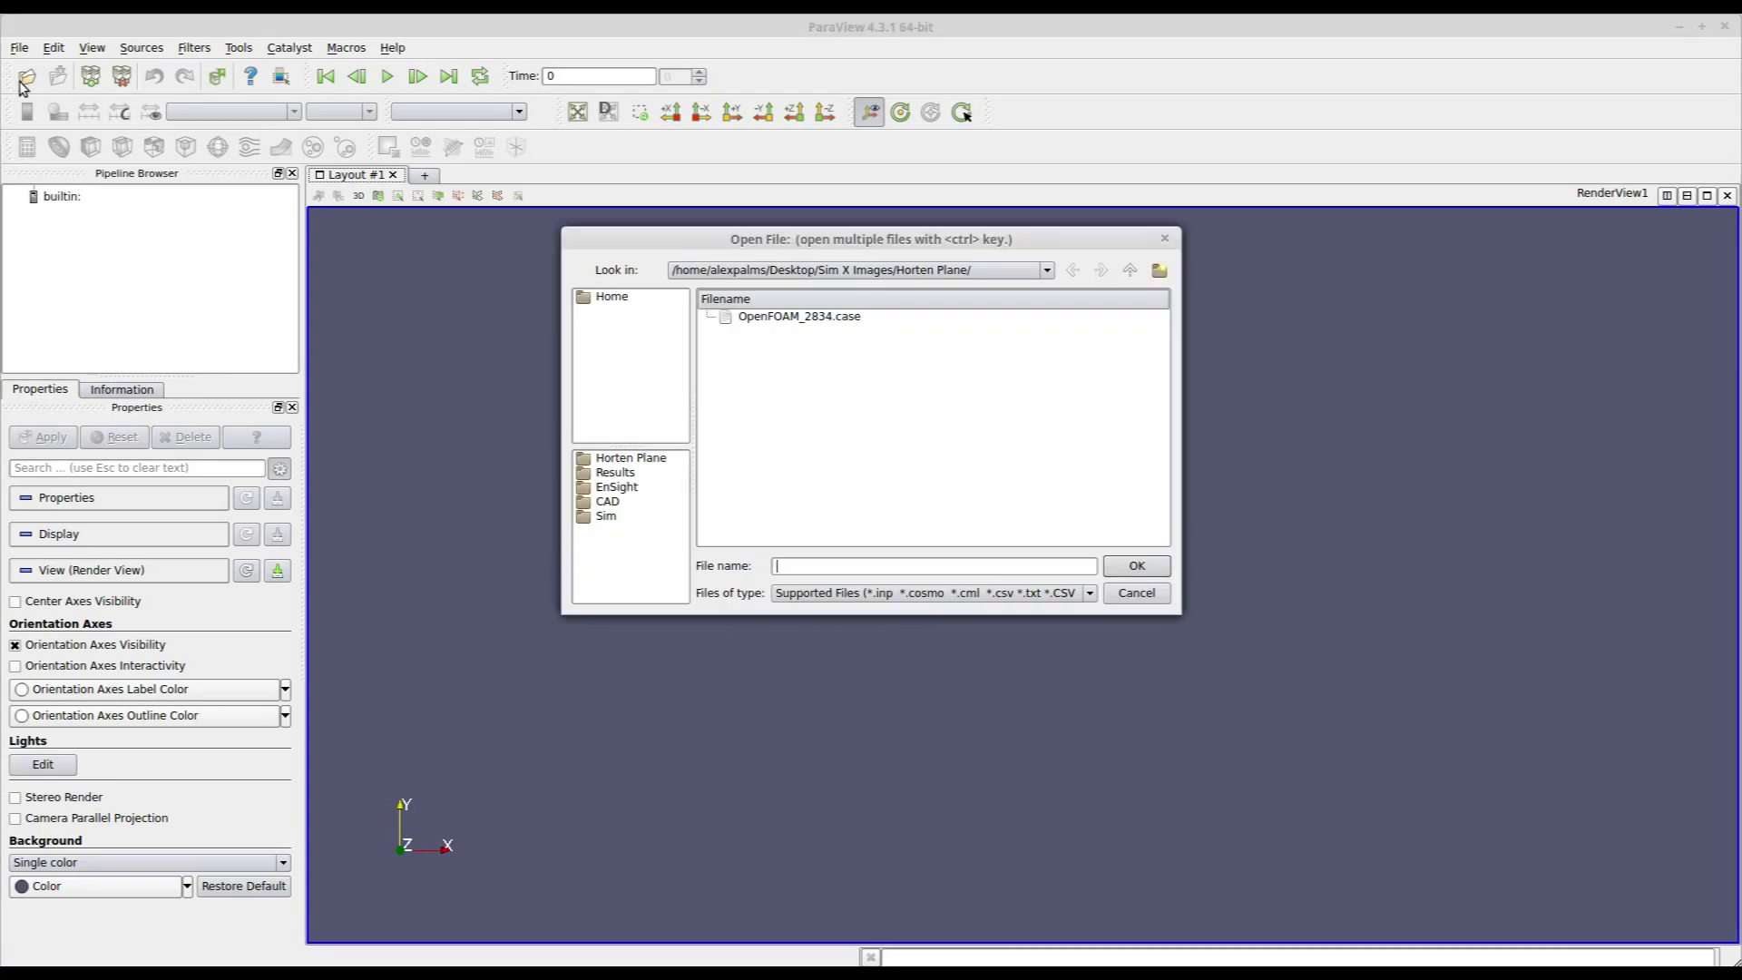
left_click(780, 317)
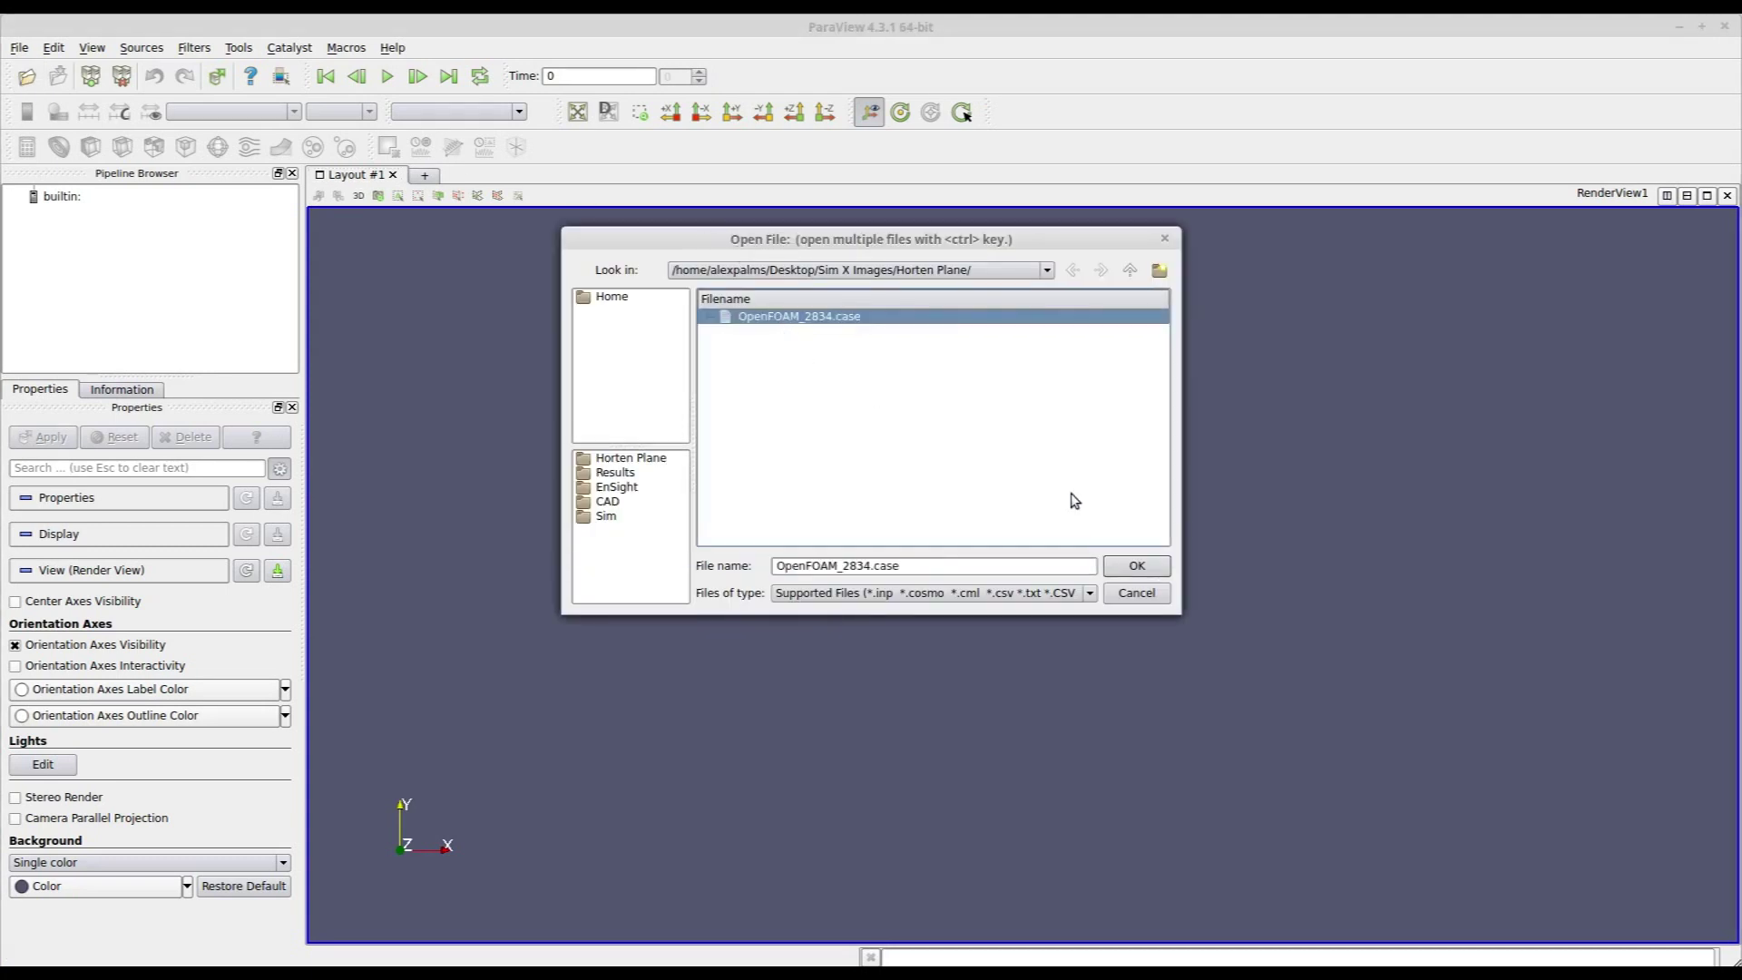
left_click(1138, 566)
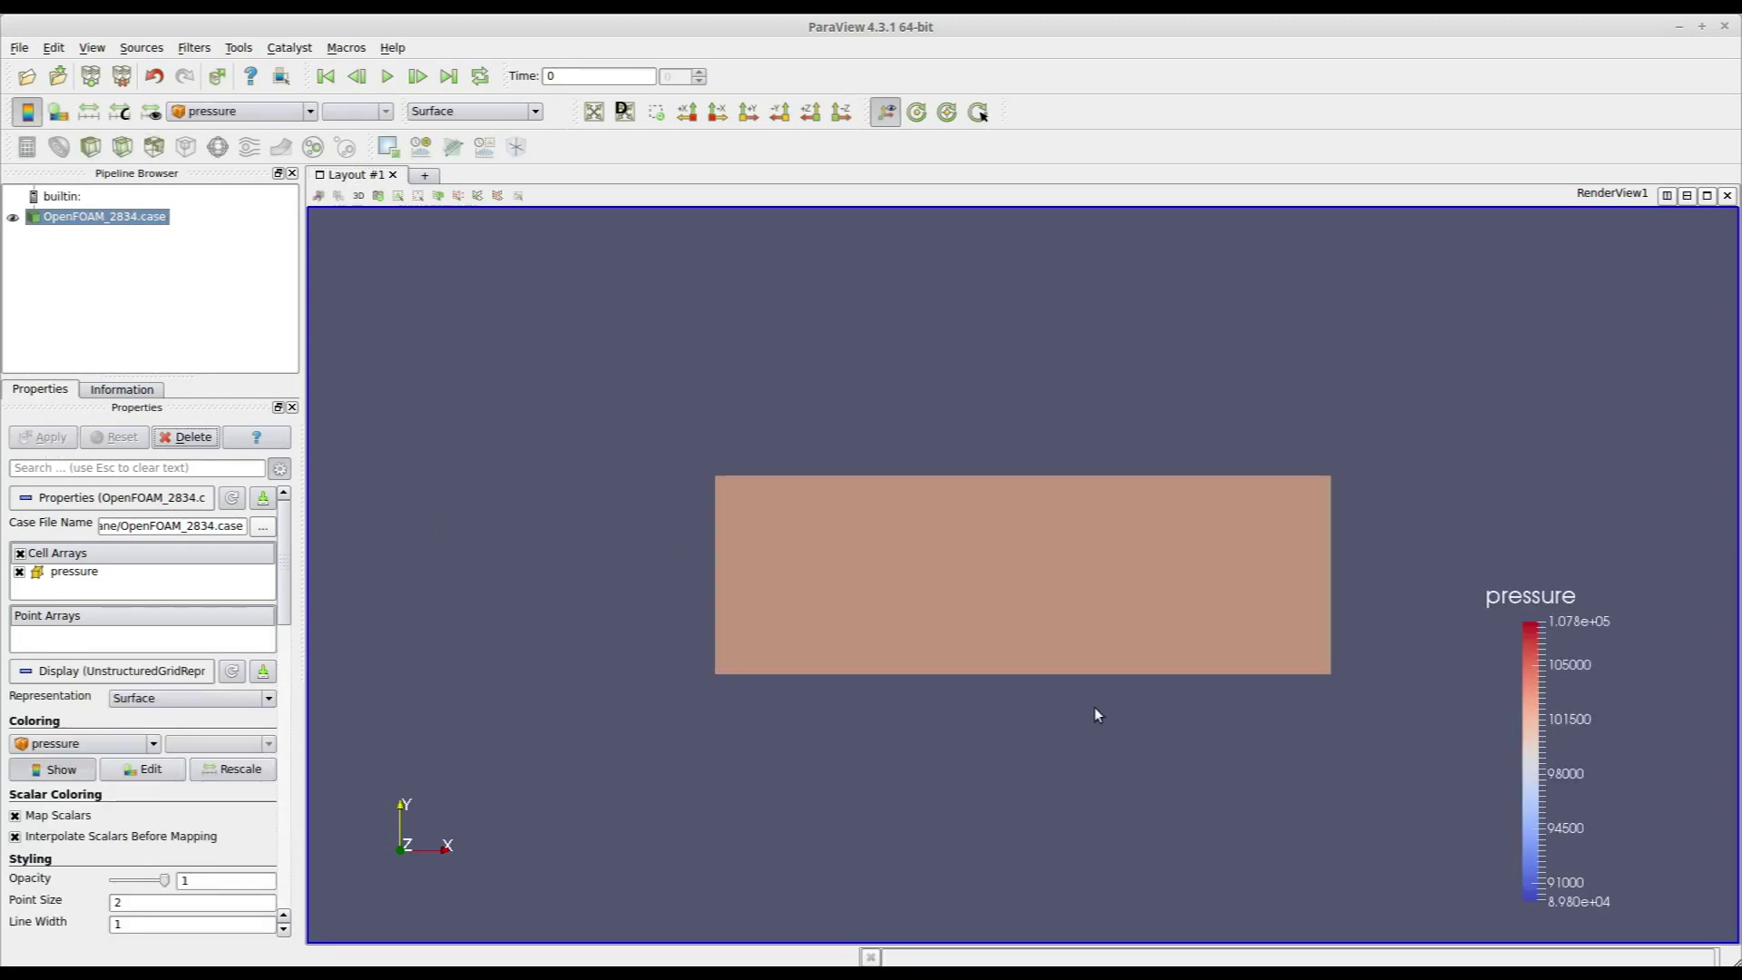
Step: Apply an Extract Block filter to the loaded case that keeps only the Plane block
left_click_drag(942, 575, 984, 644)
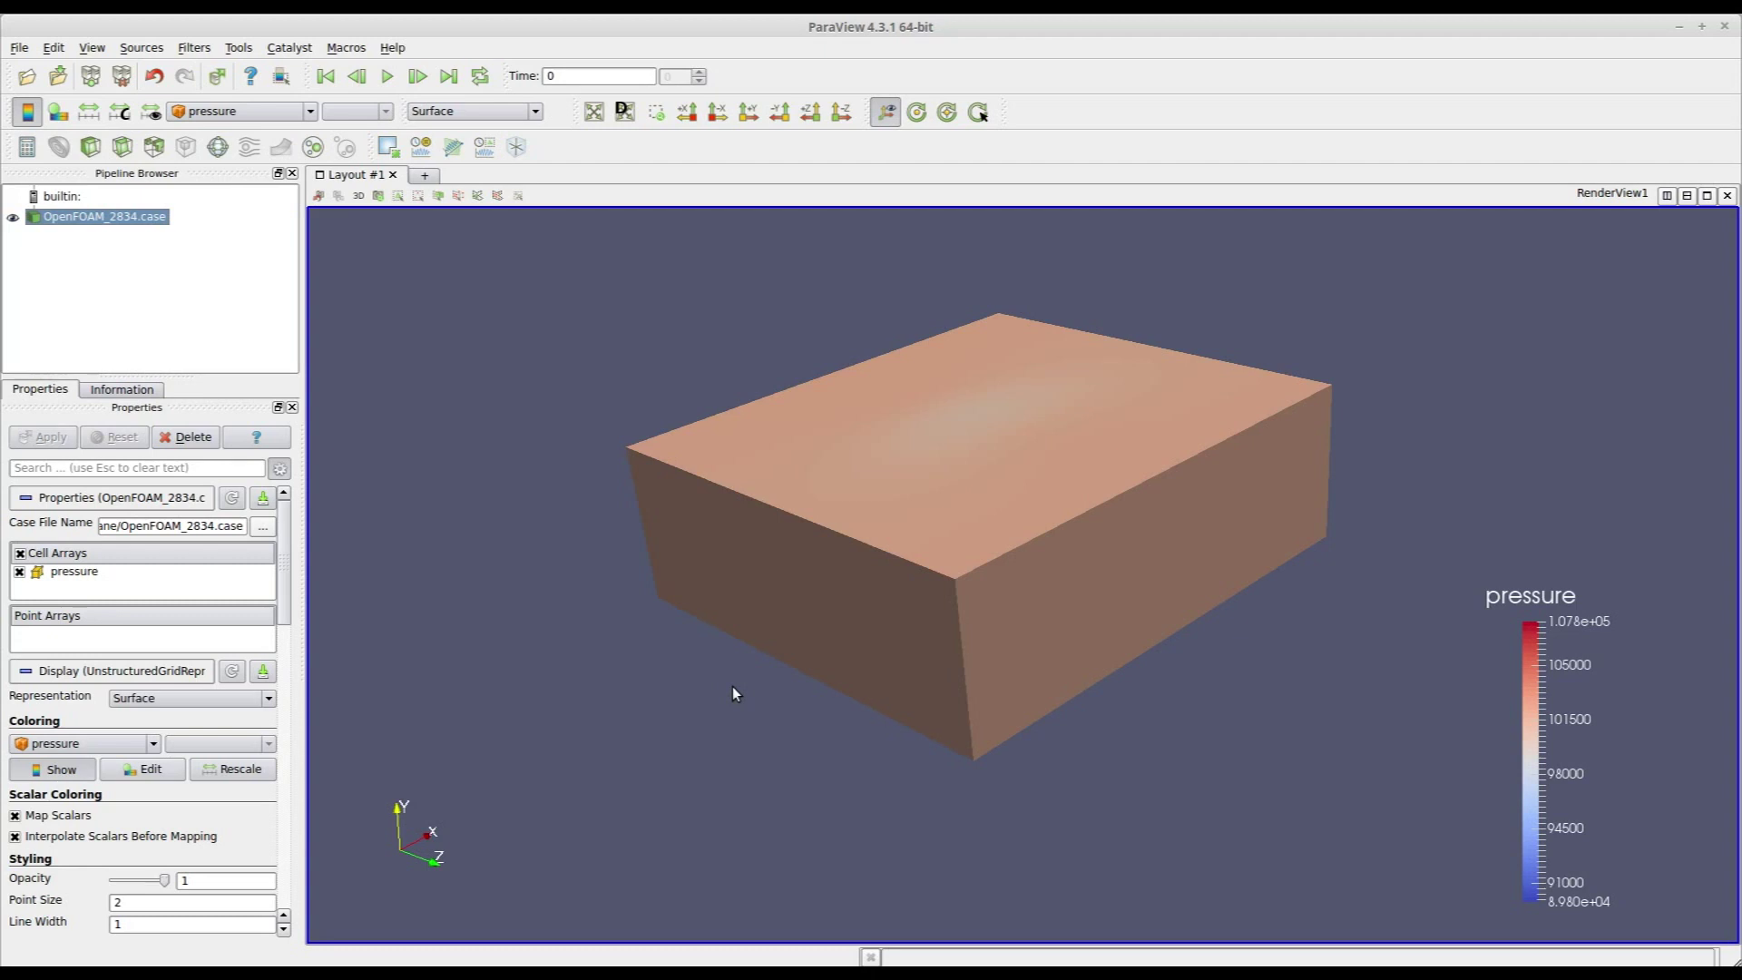
left_click_drag(629, 547, 676, 531)
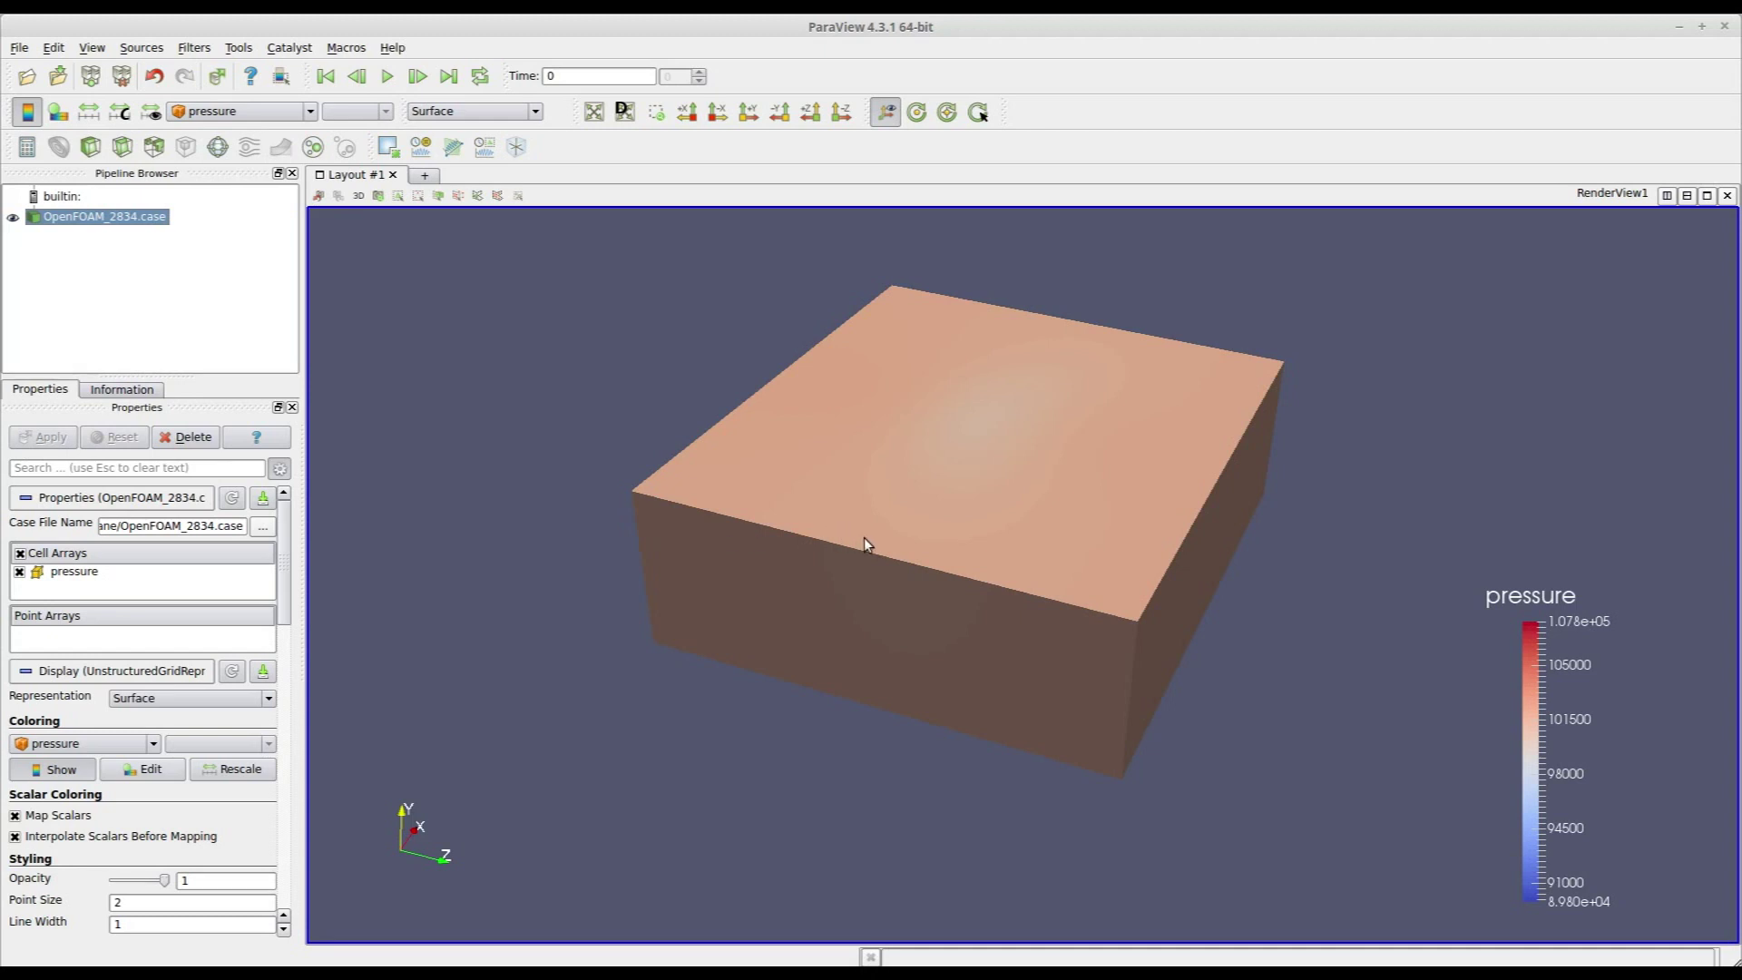
mouse_move(929, 588)
left_mouse_down()
mouse_move(923, 569)
mouse_move(901, 576)
left_mouse_up()
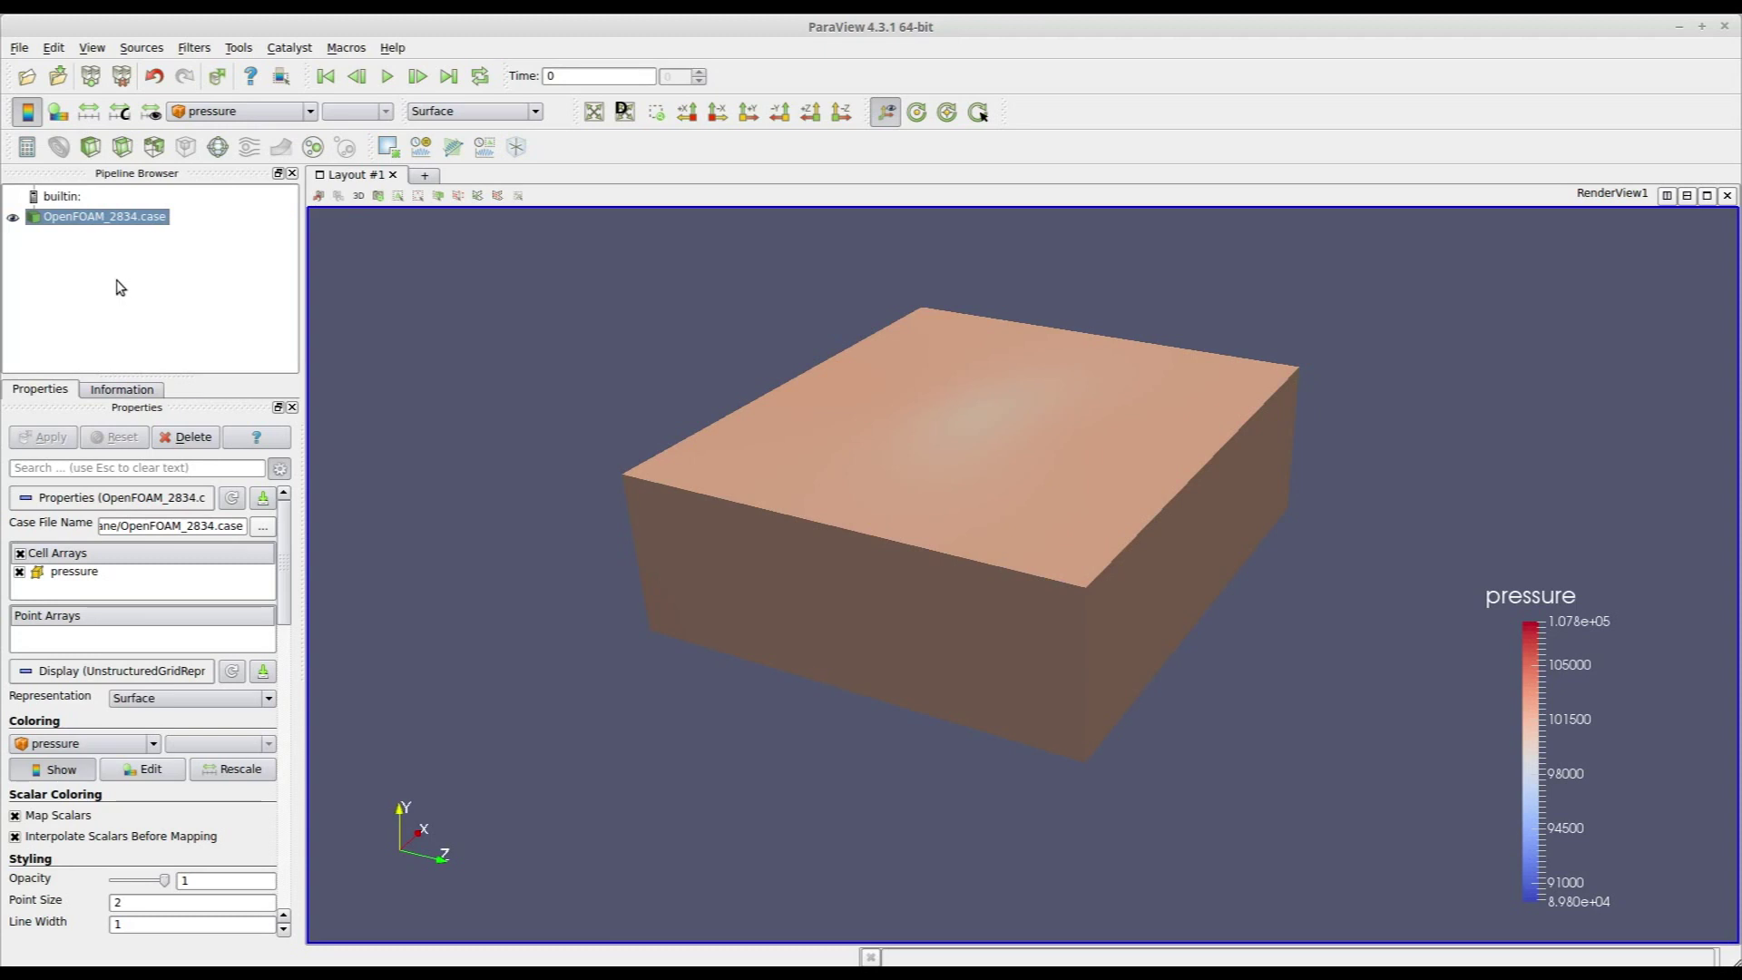
left_click(193, 50)
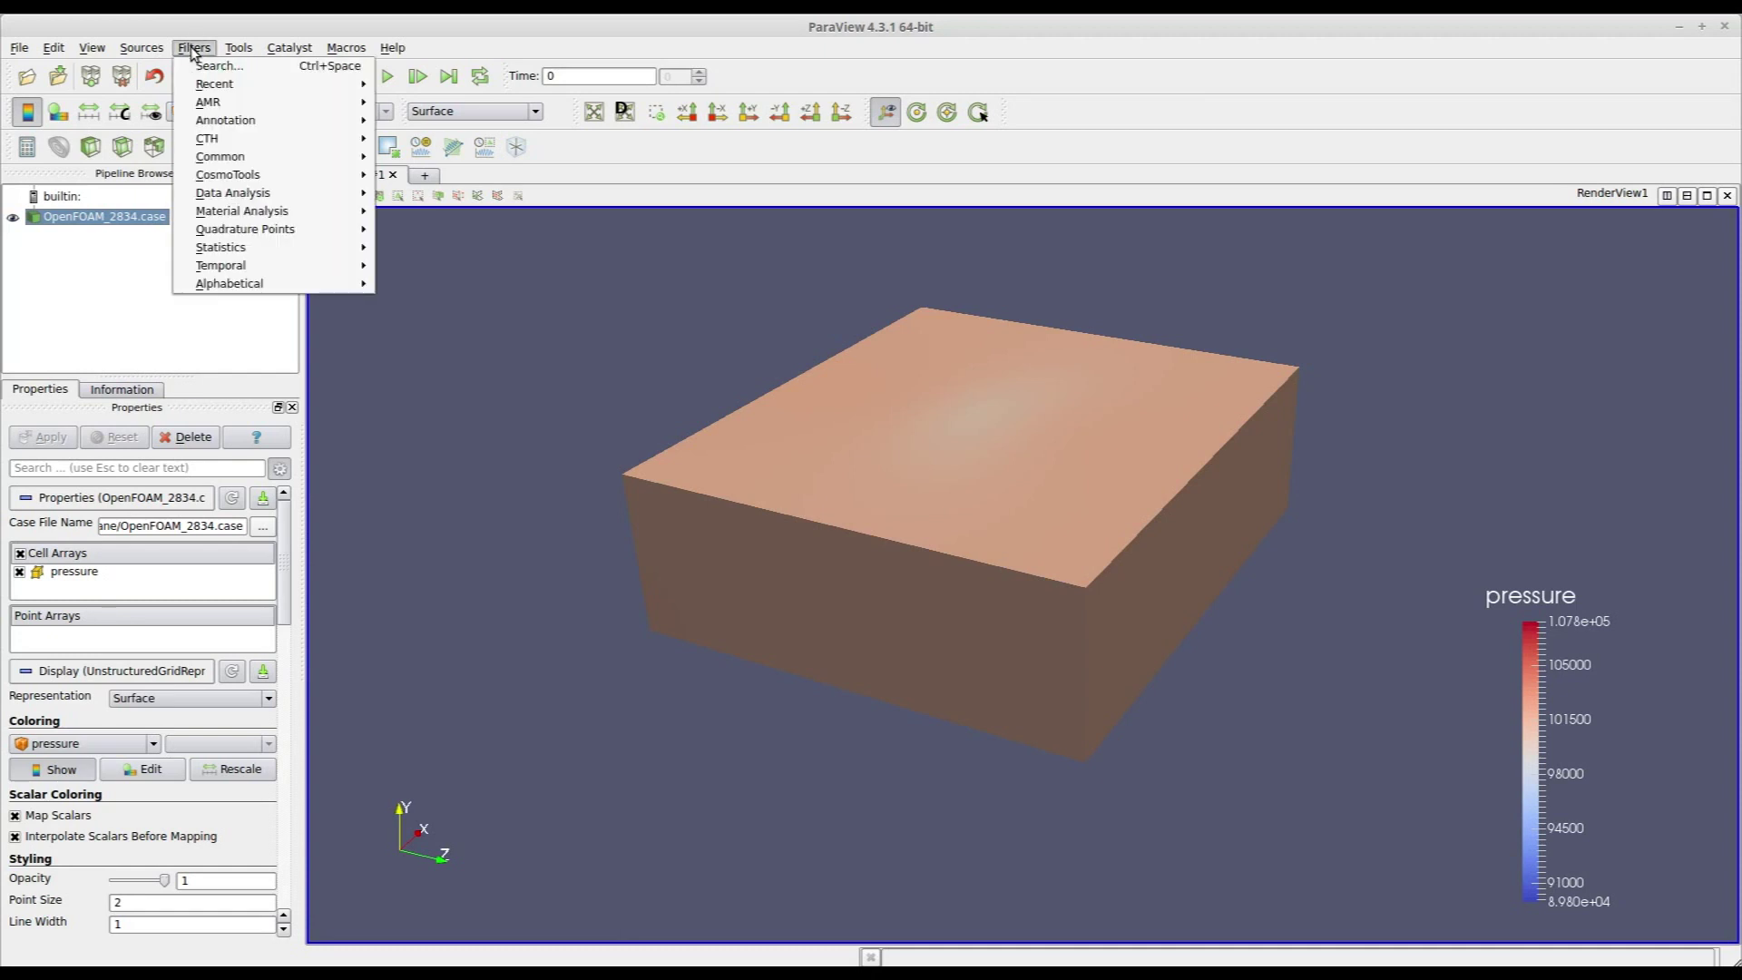
mouse_move(241, 288)
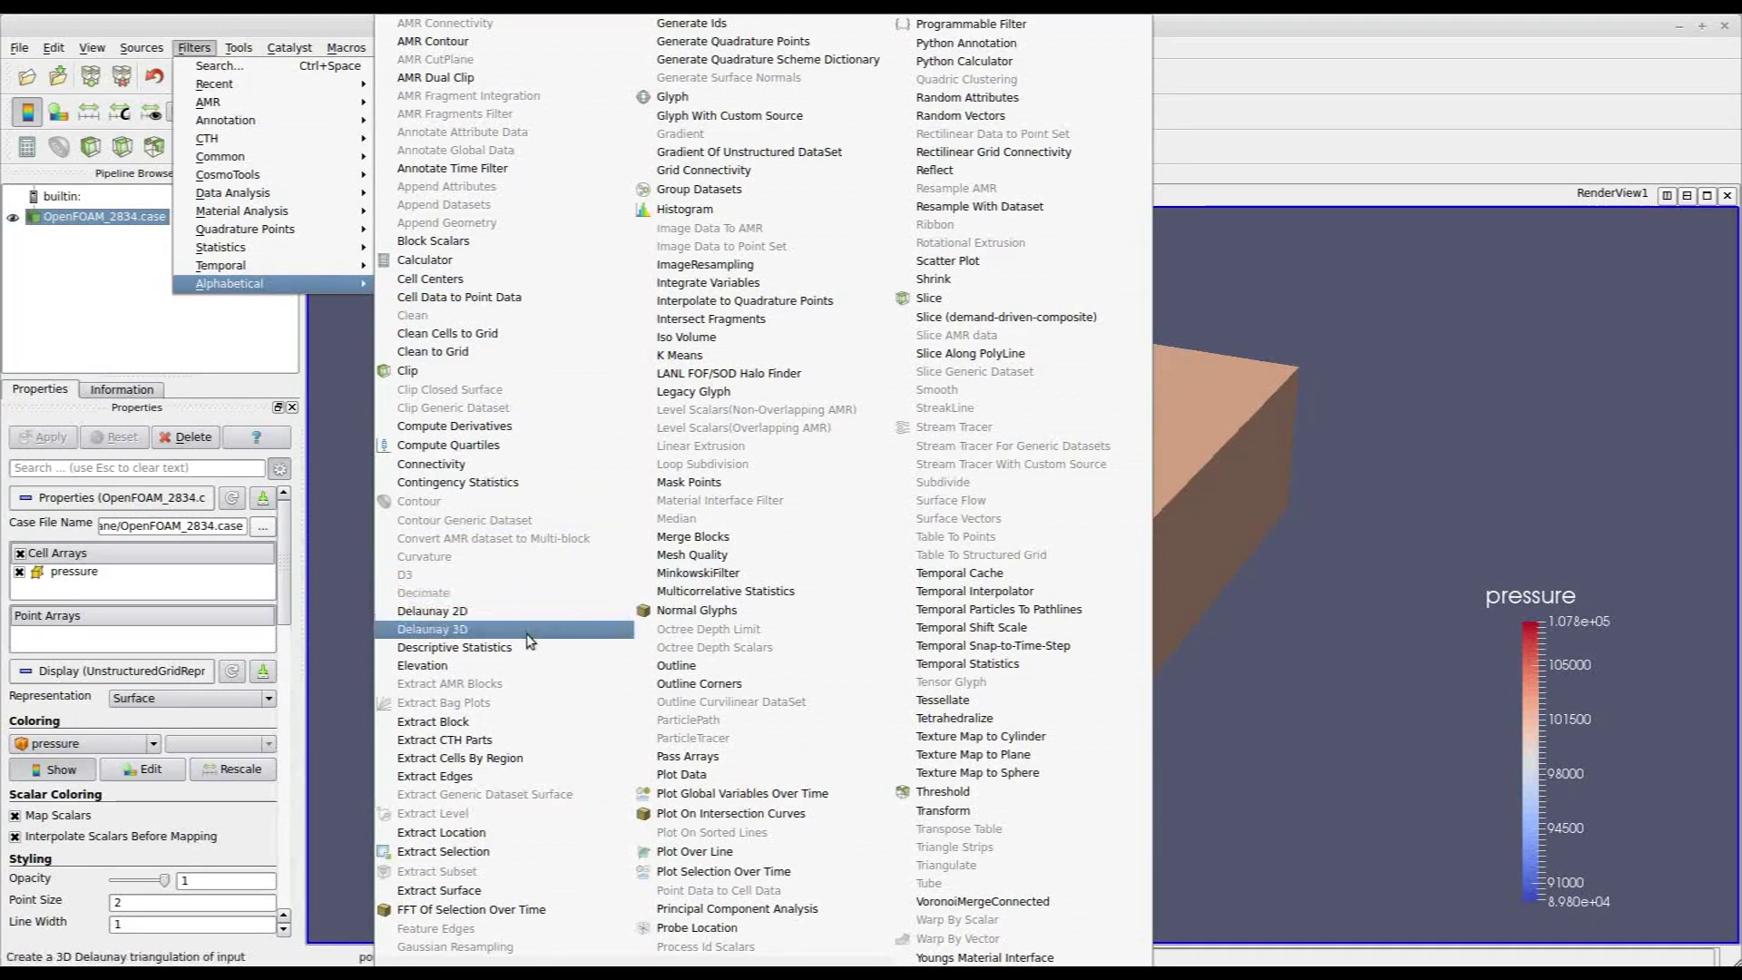
left_click(522, 721)
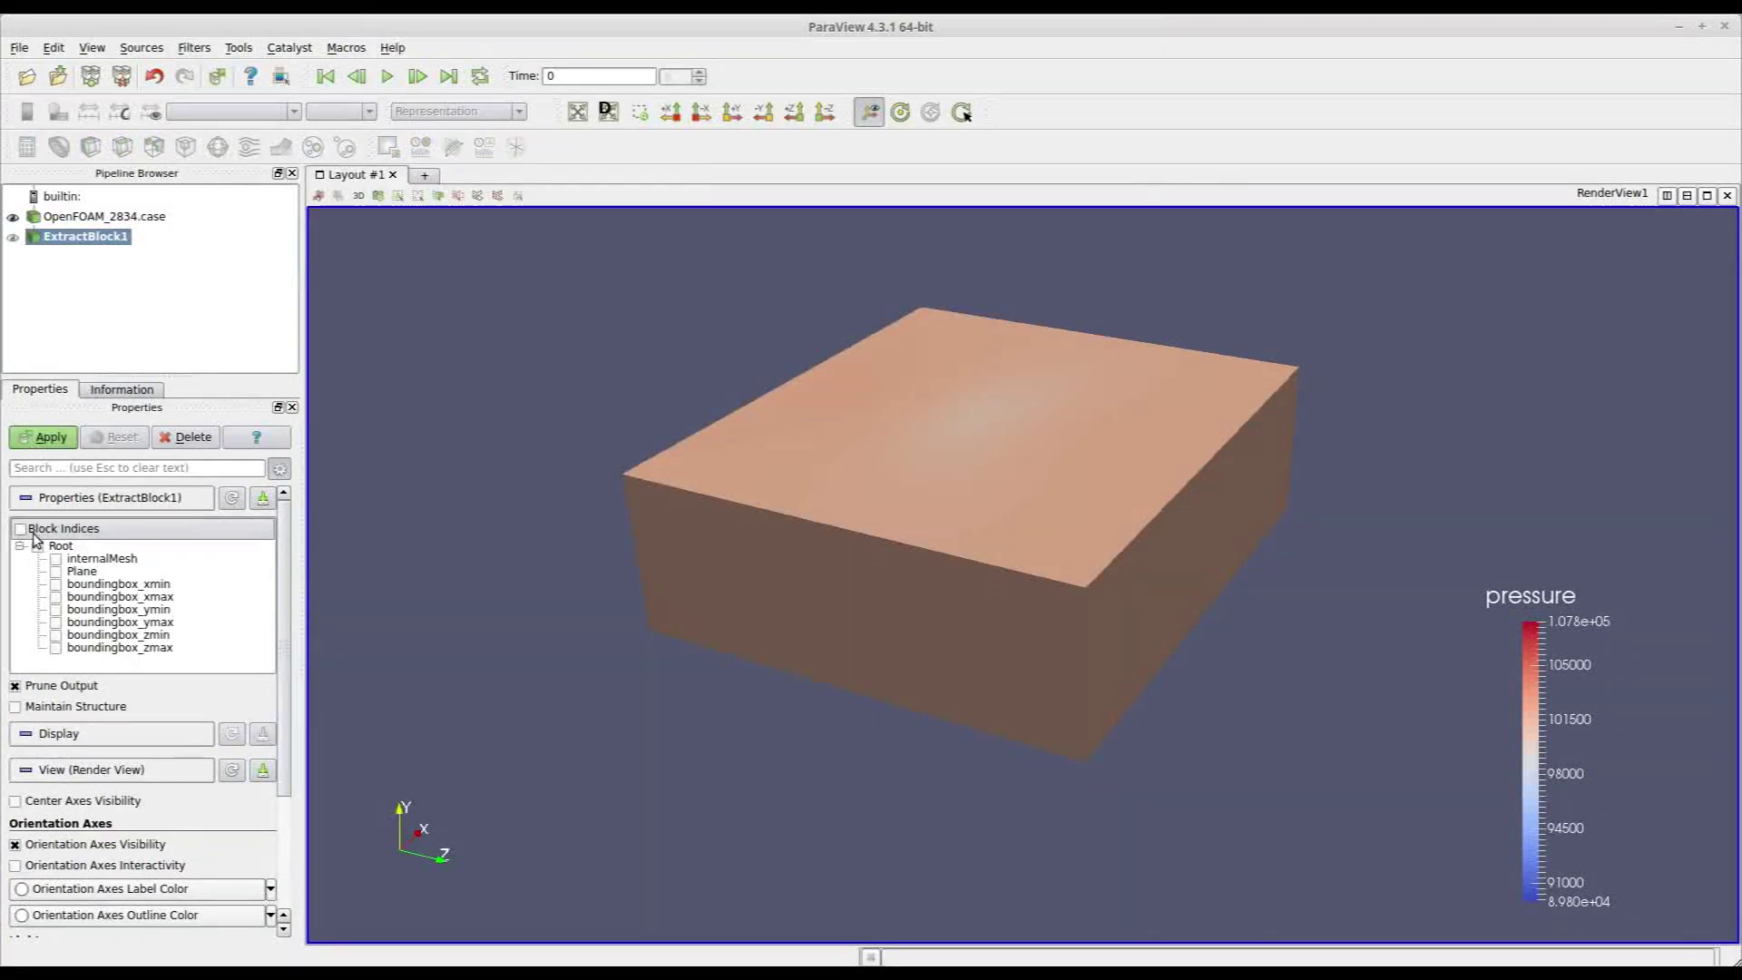
left_click(55, 572)
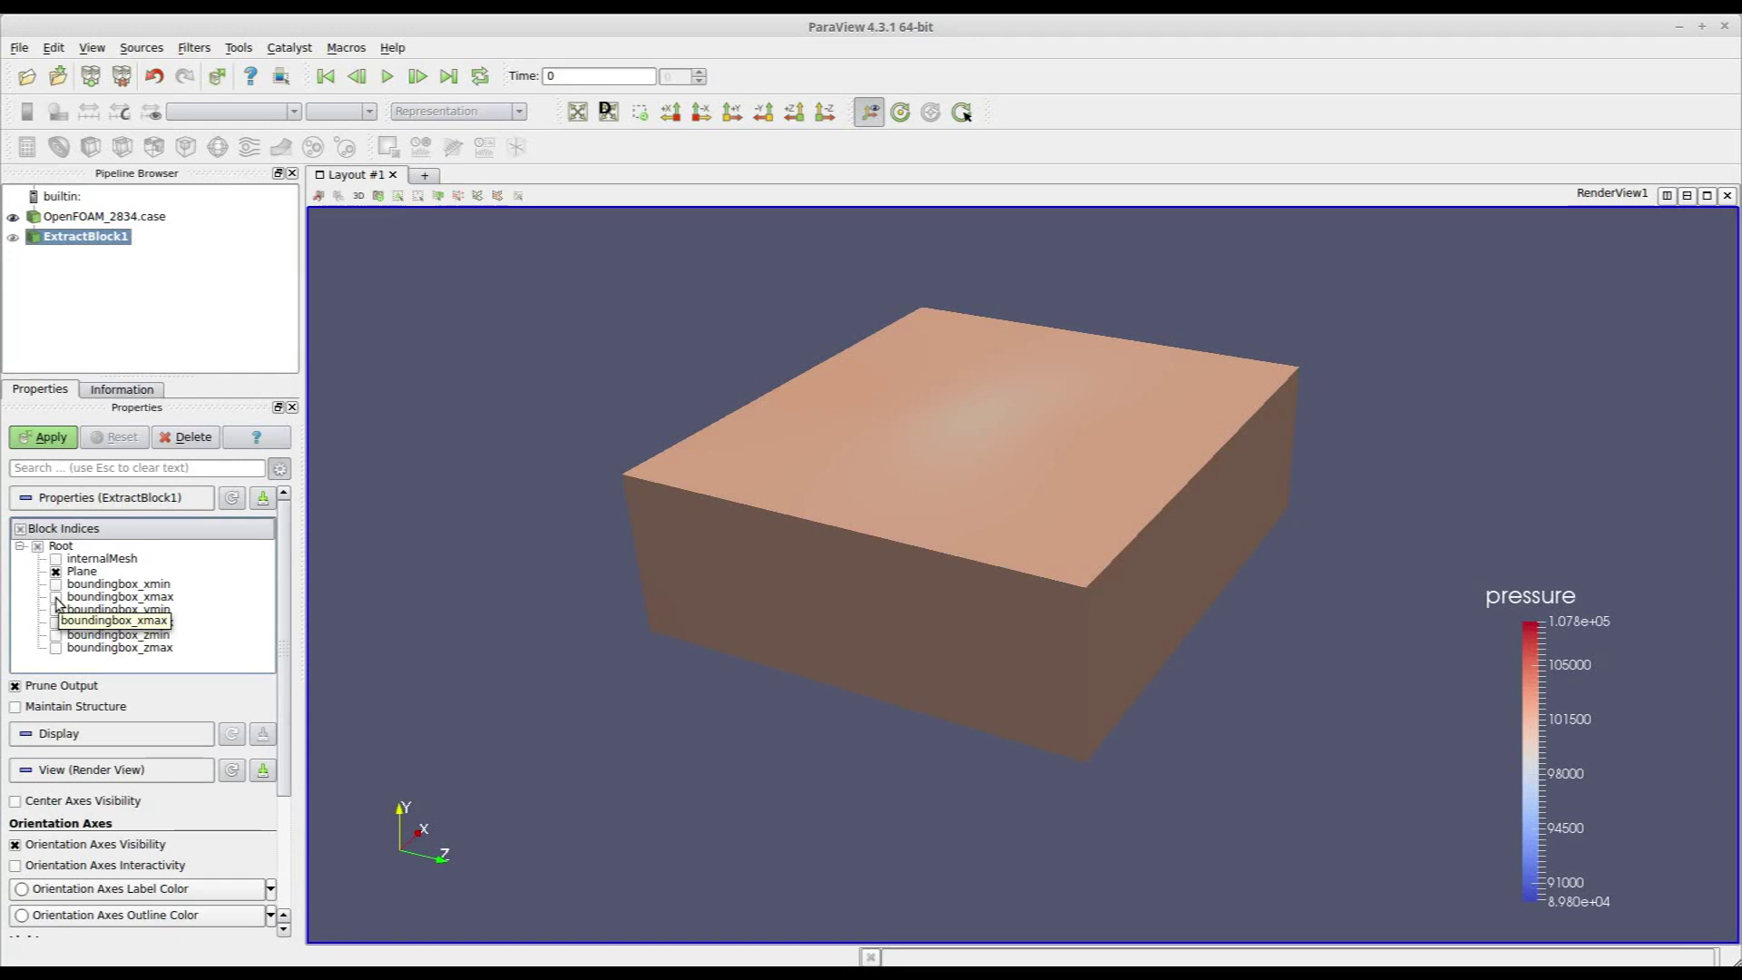
left_click(38, 442)
Step: Examine the pressure distribution over the extracted aircraft surface from several angles and distances
left_click_drag(894, 537, 954, 633)
mouse_move(975, 398)
left_mouse_down()
mouse_move(980, 346)
mouse_move(957, 397)
left_mouse_up()
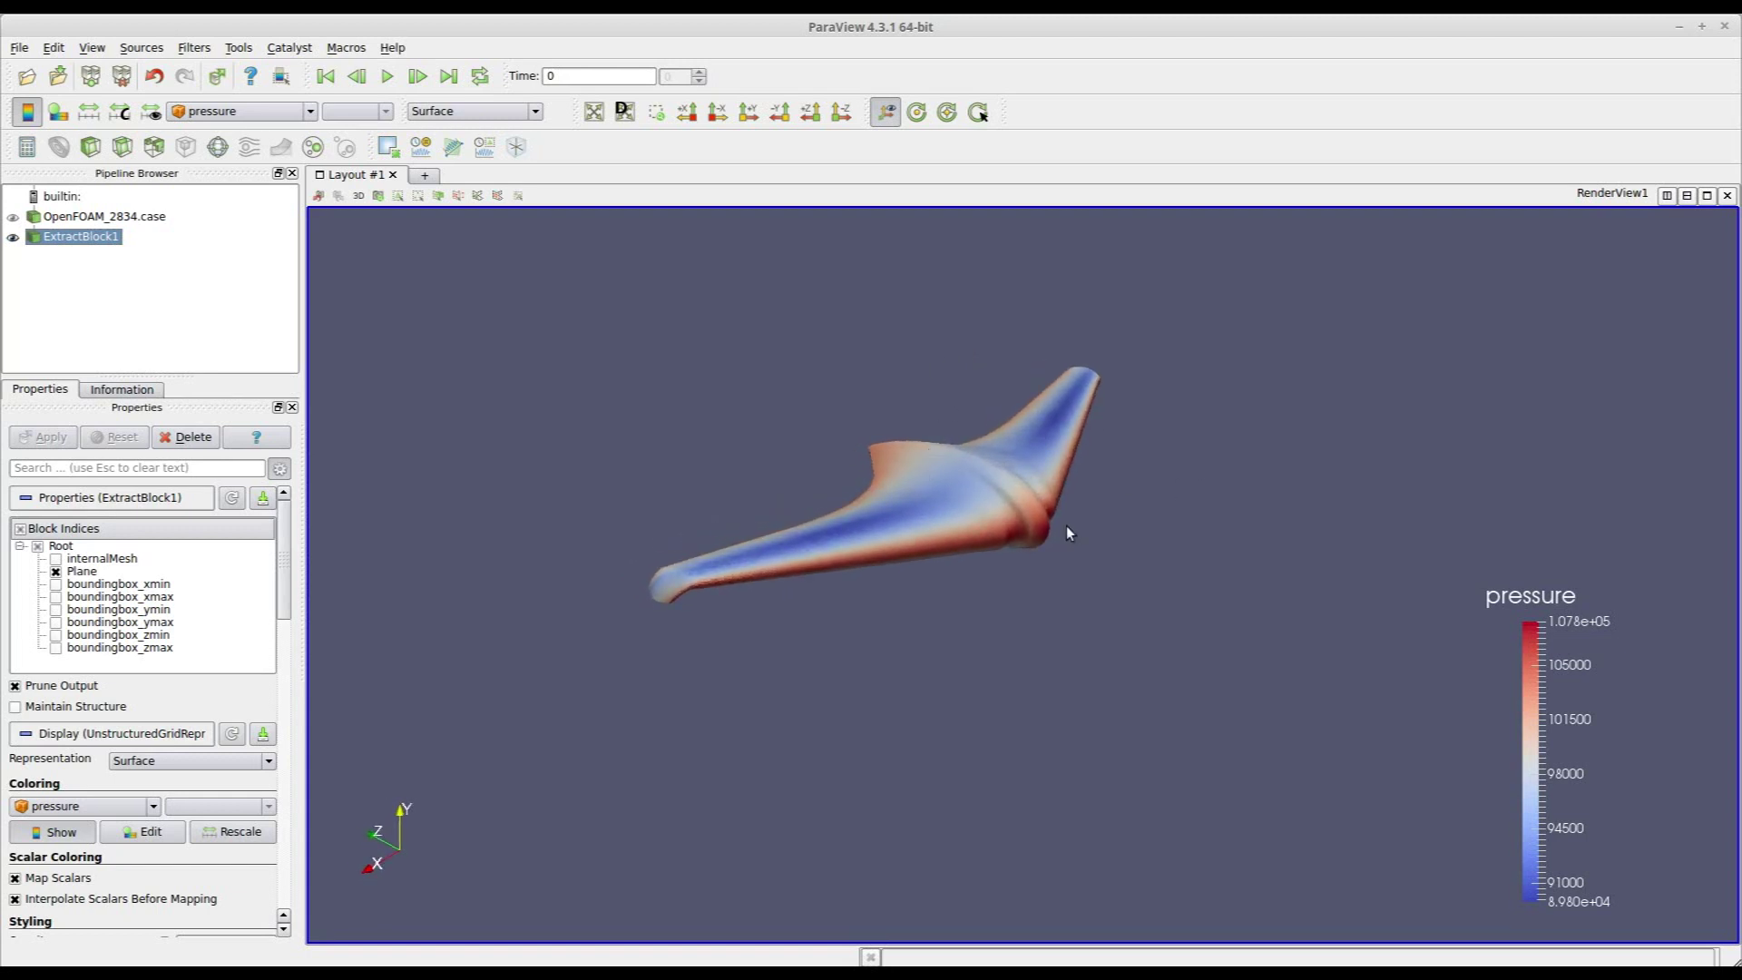
right_click_drag(1198, 394, 1227, 503)
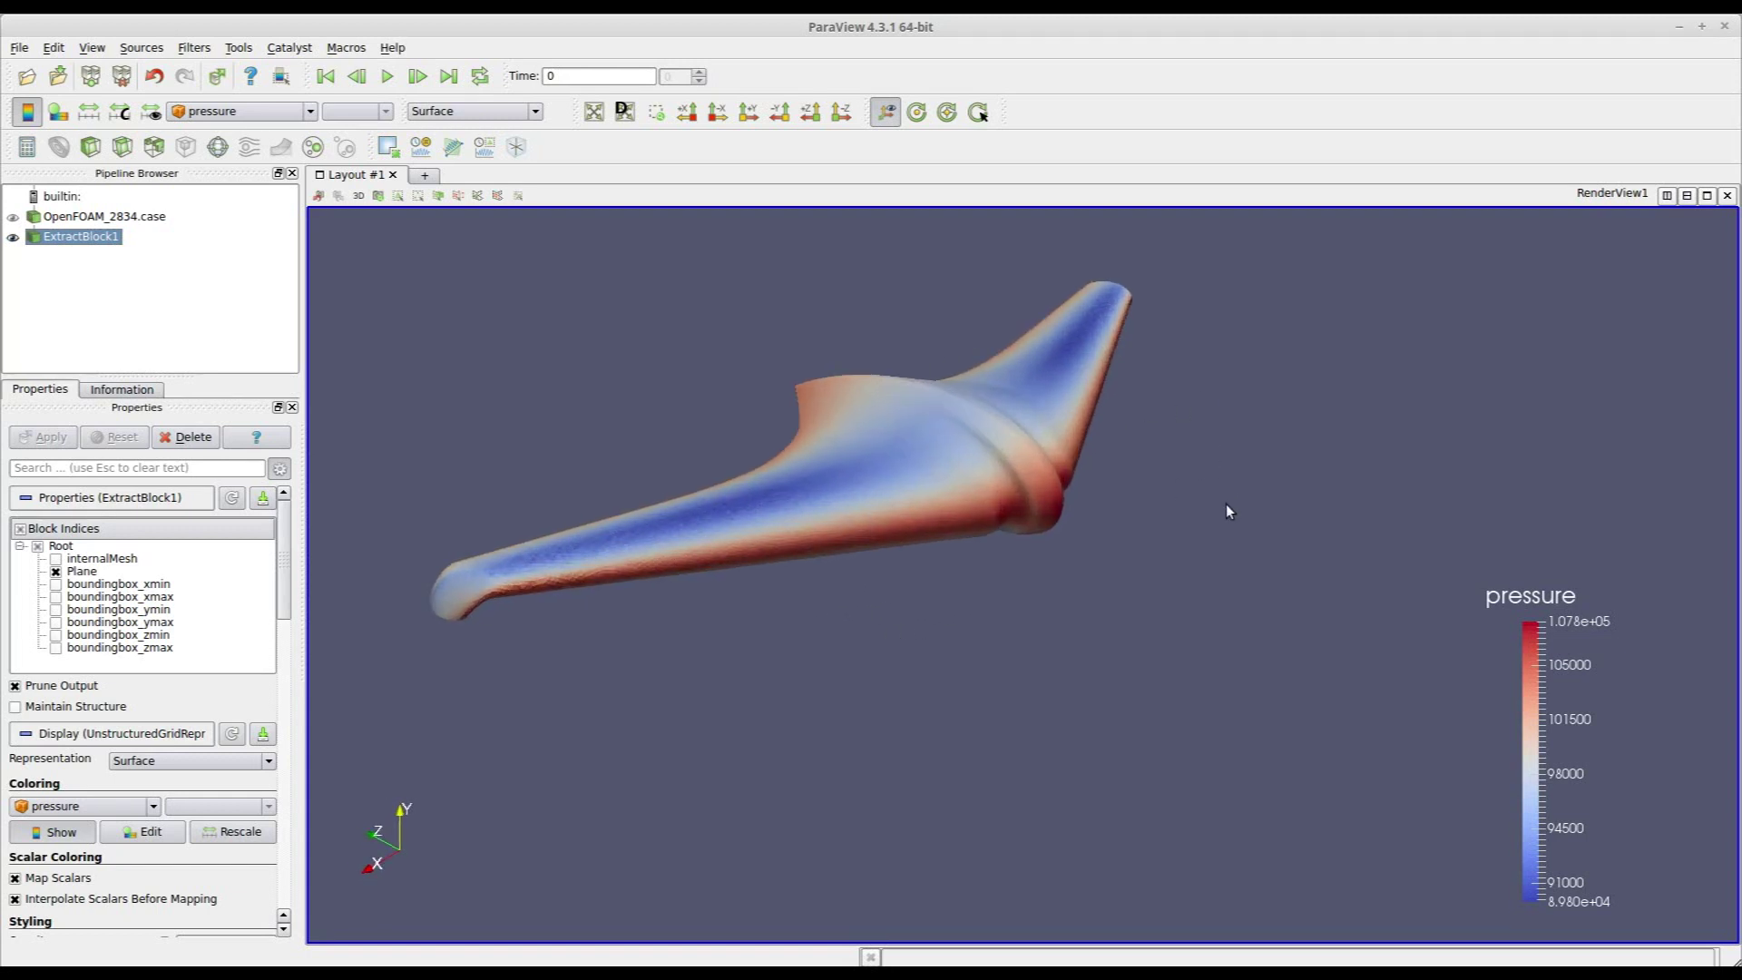
left_click_drag(1084, 671, 1136, 541)
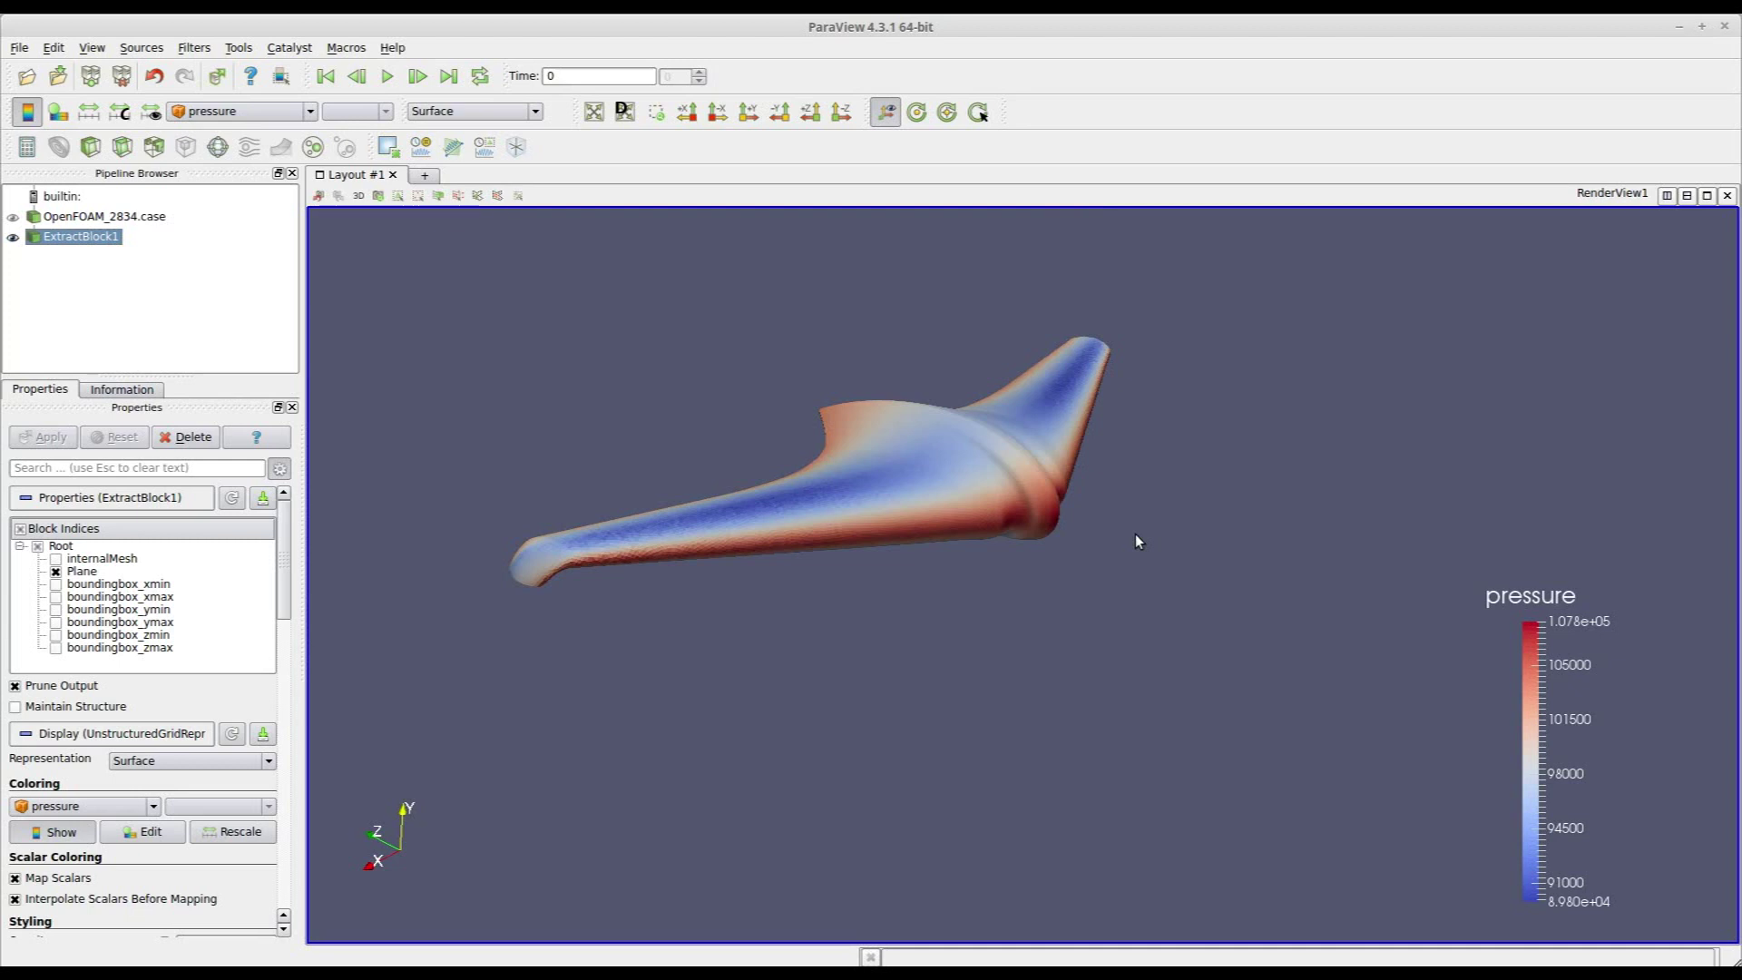
left_click_drag(1047, 482, 1074, 565)
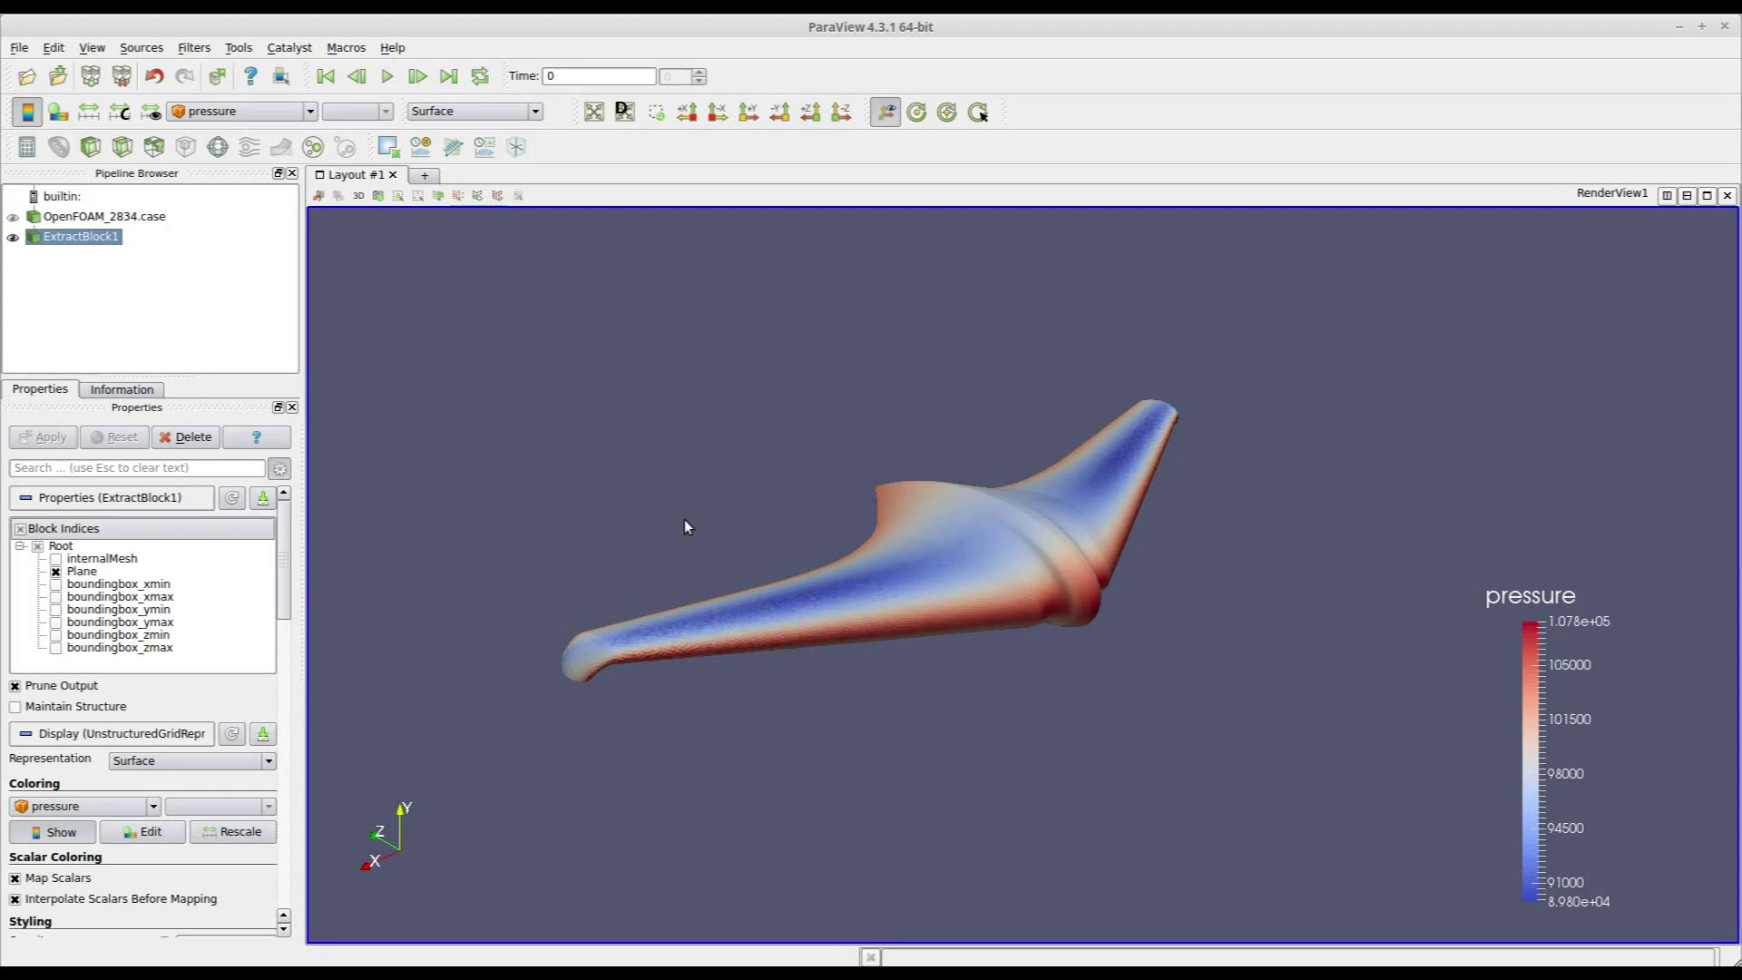
left_click_drag(684, 521, 723, 527)
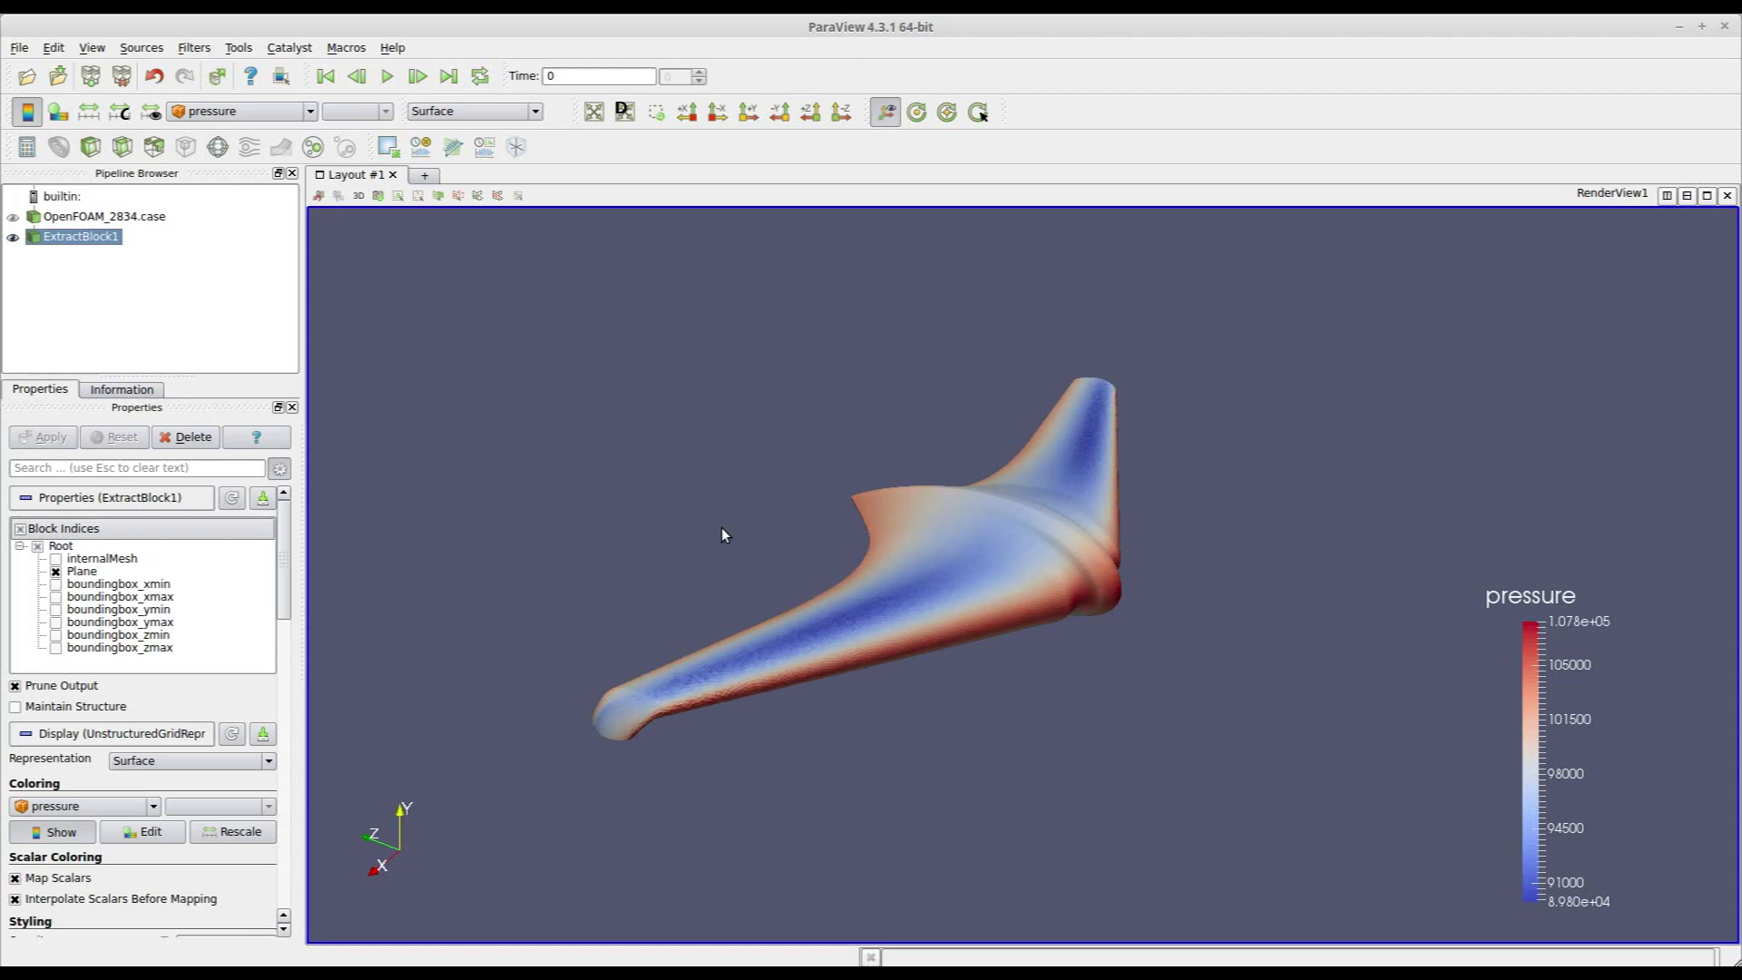
left_click_drag(723, 534, 957, 706)
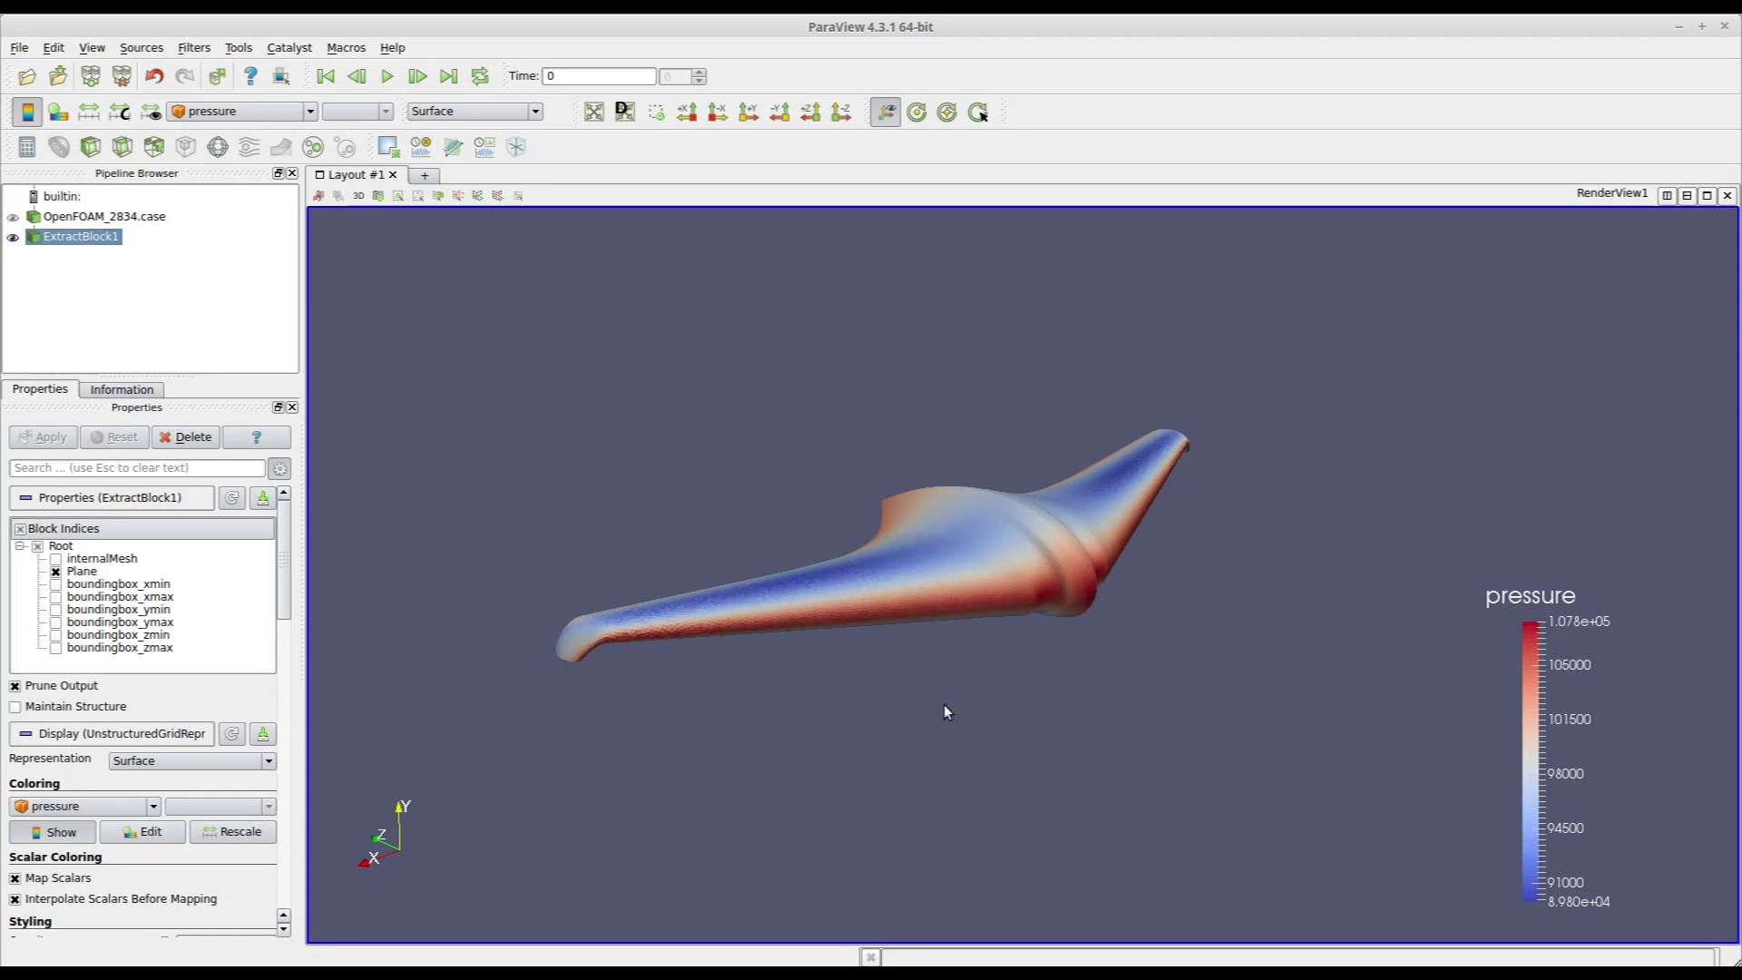
left_click_drag(943, 704, 988, 705)
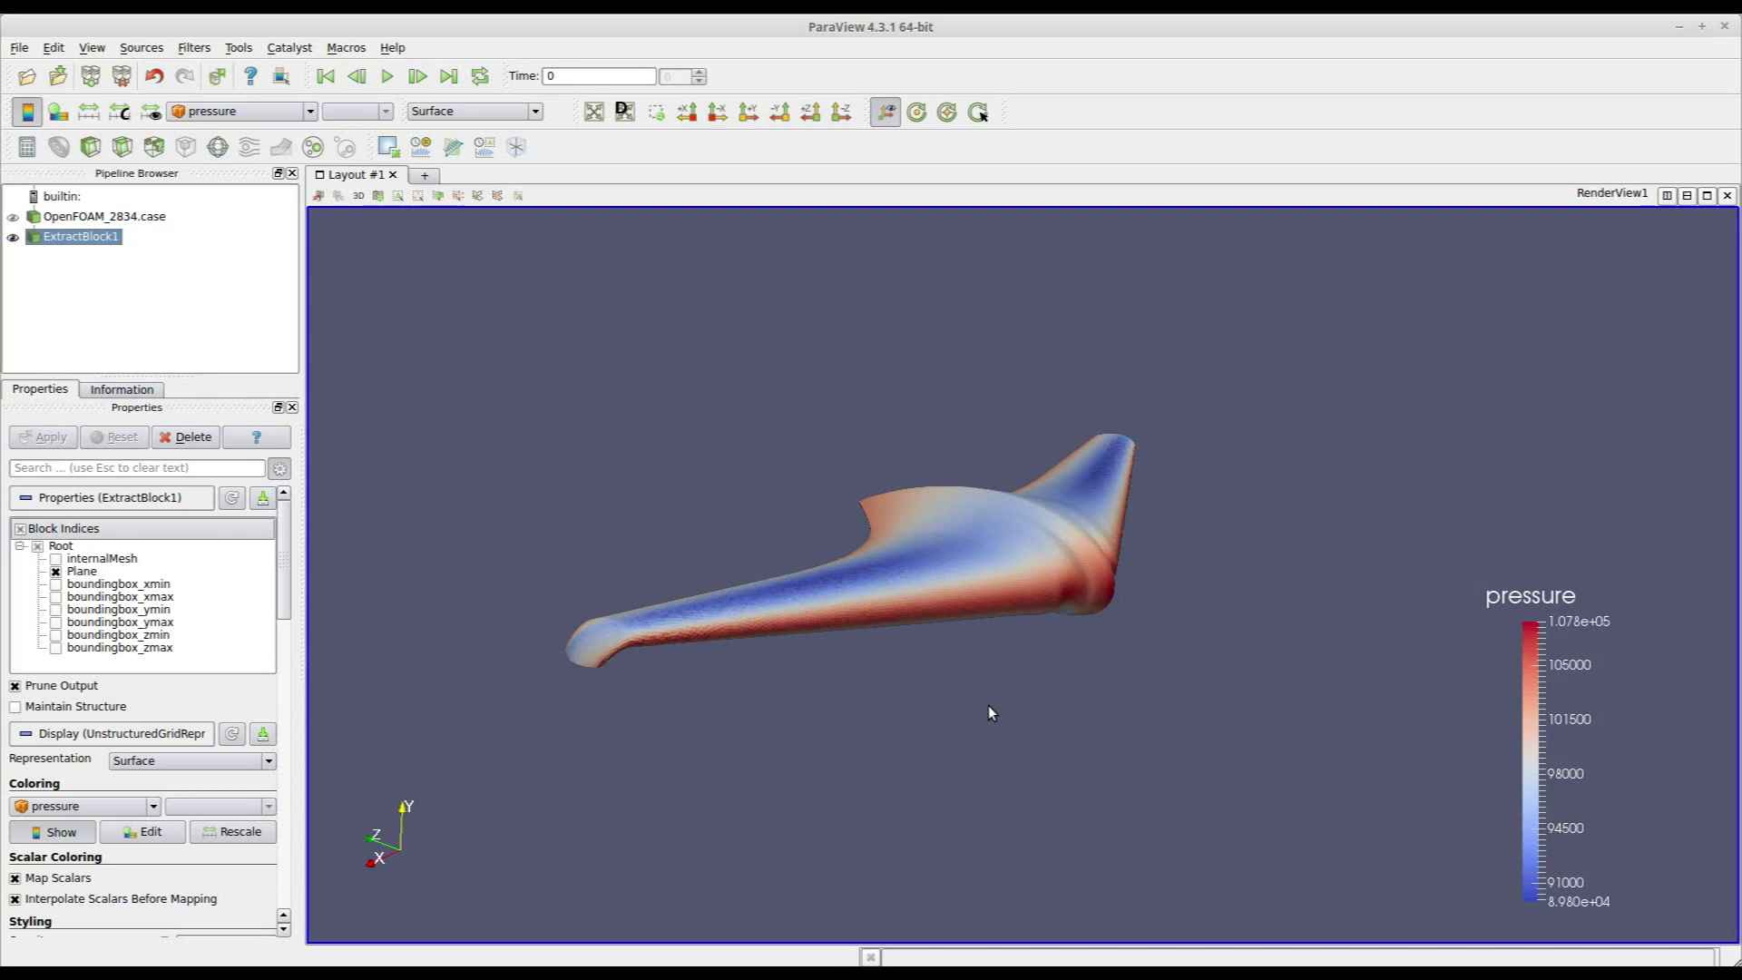
left_click_drag(895, 711, 992, 640)
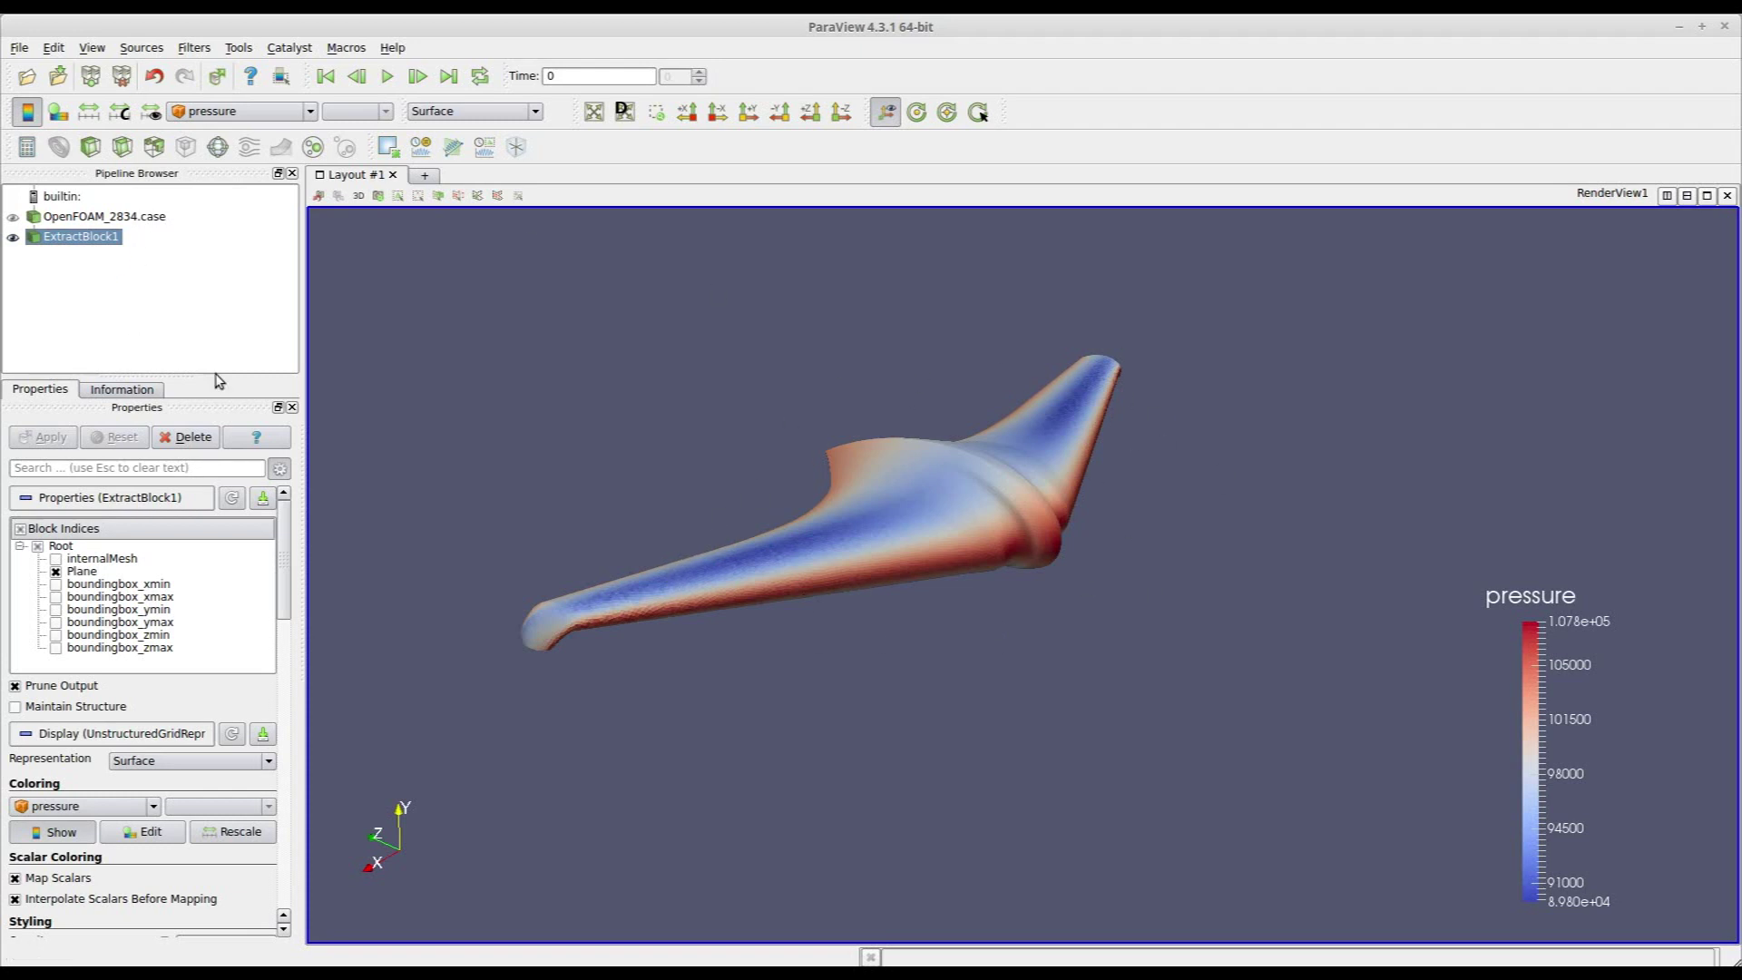
Step: Apply an Extract Surface filter to the extracted Plane block with its default settings
left_click(191, 54)
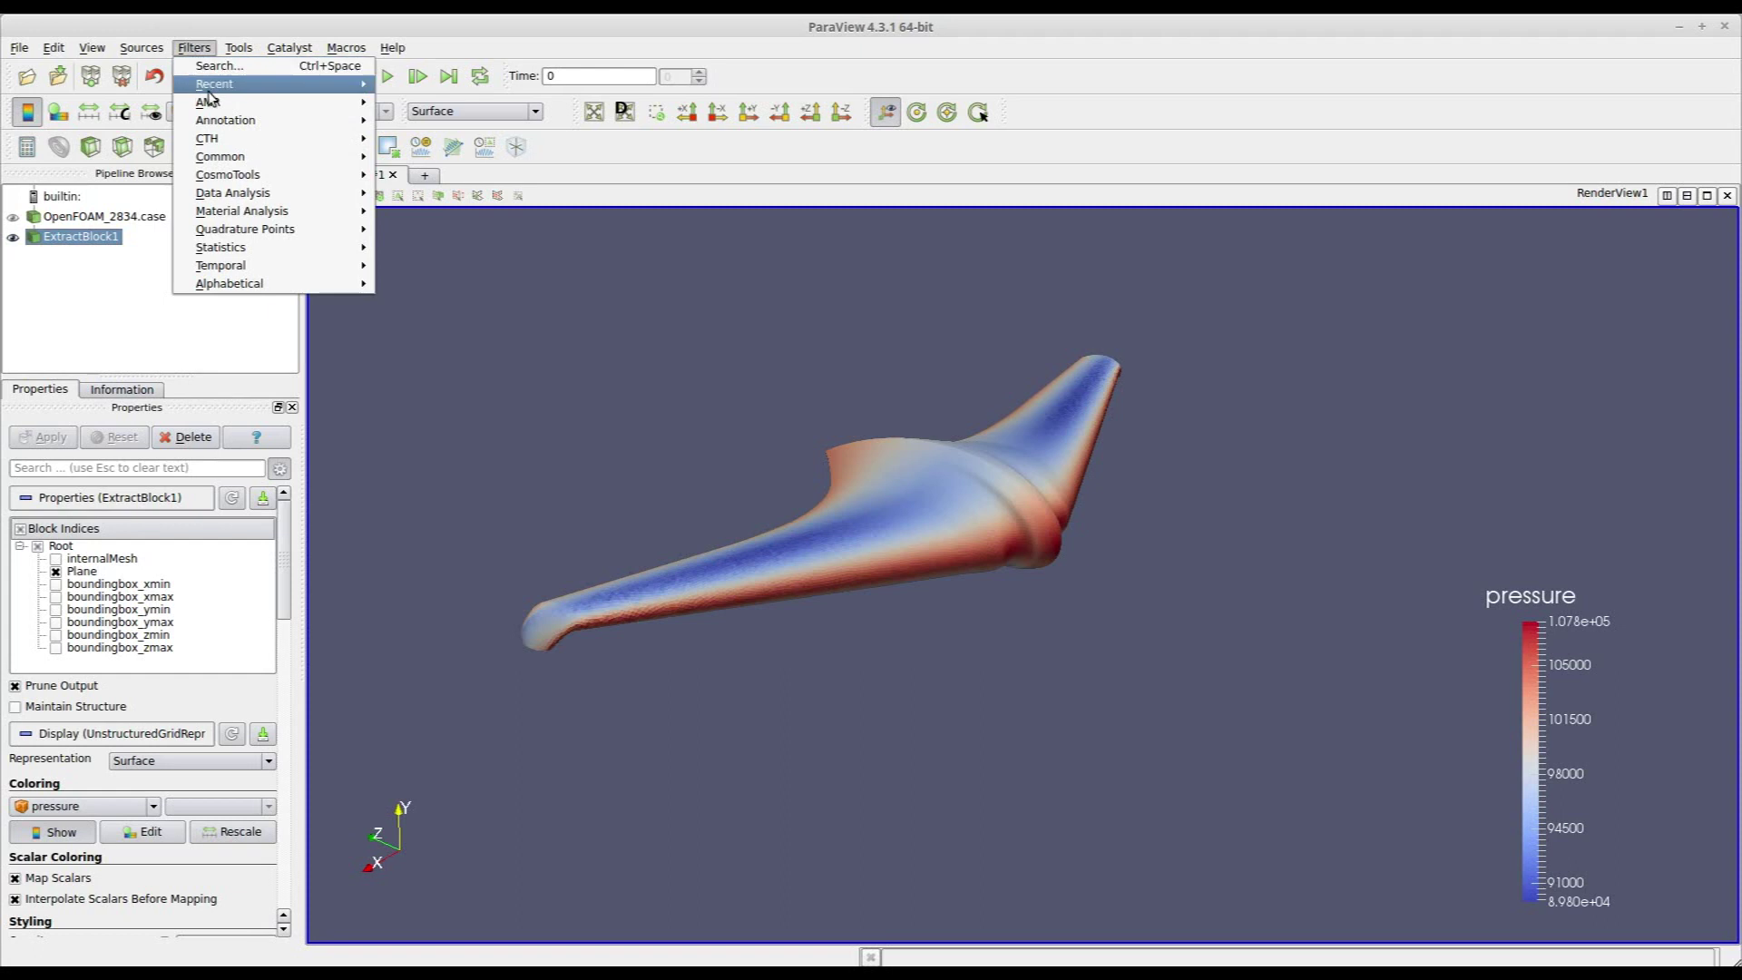
mouse_move(258, 289)
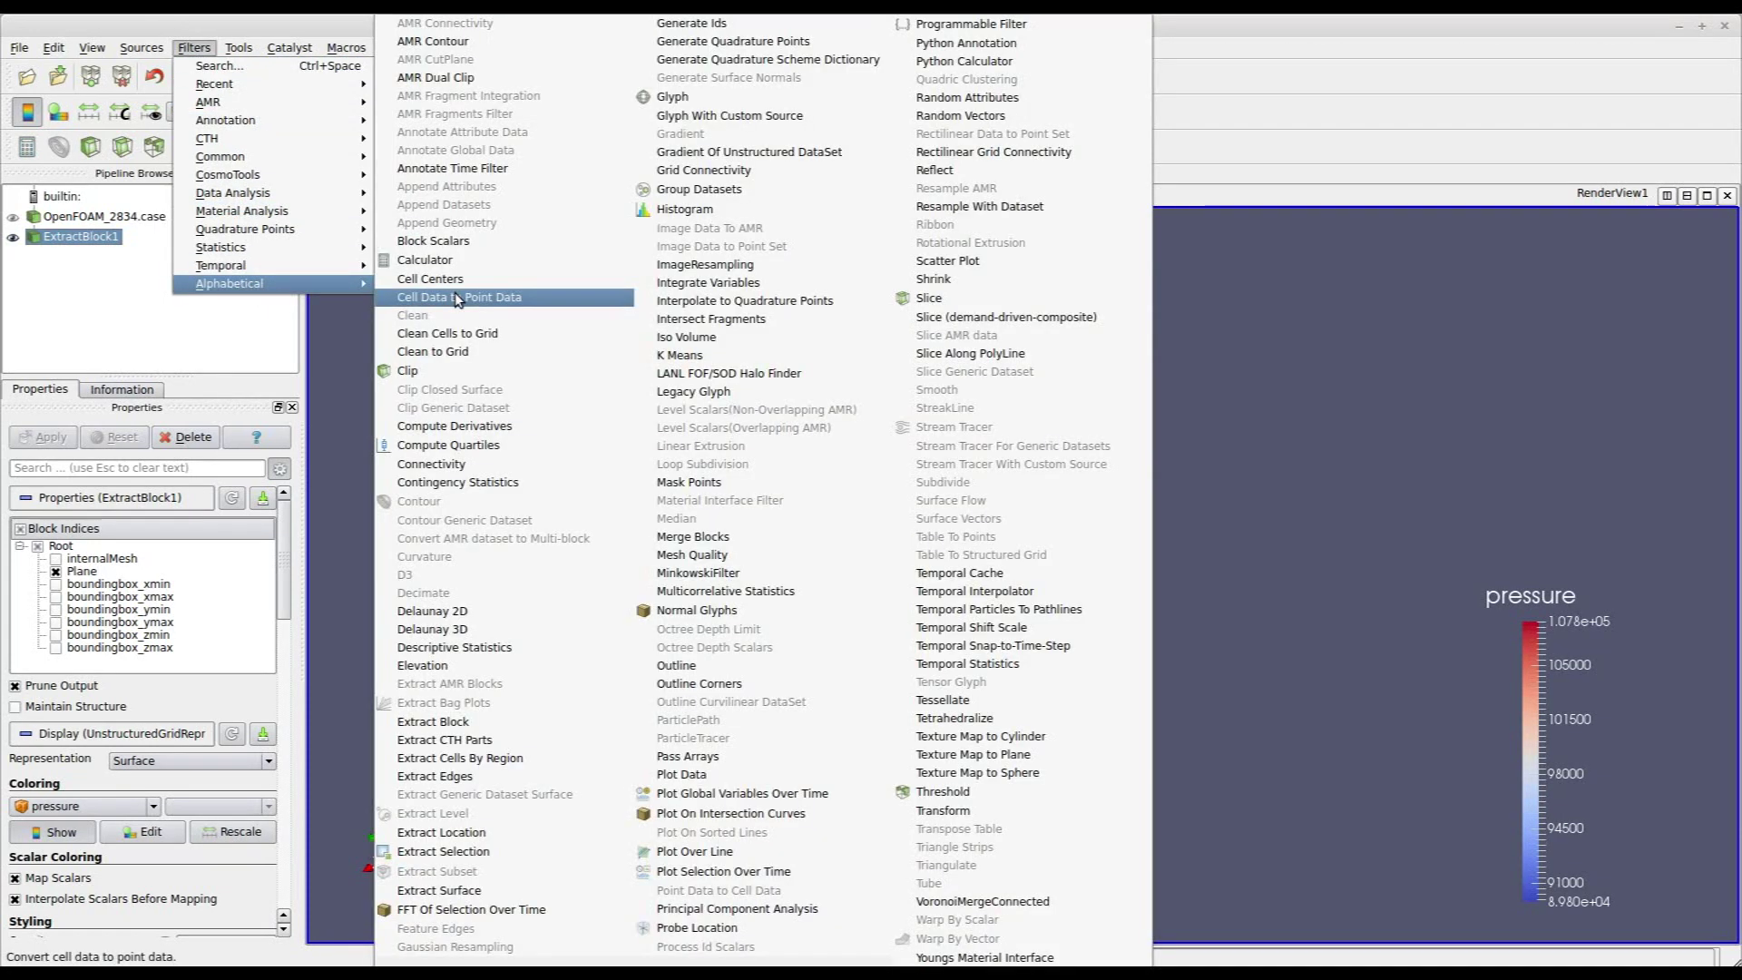
left_click(510, 890)
left_click(50, 437)
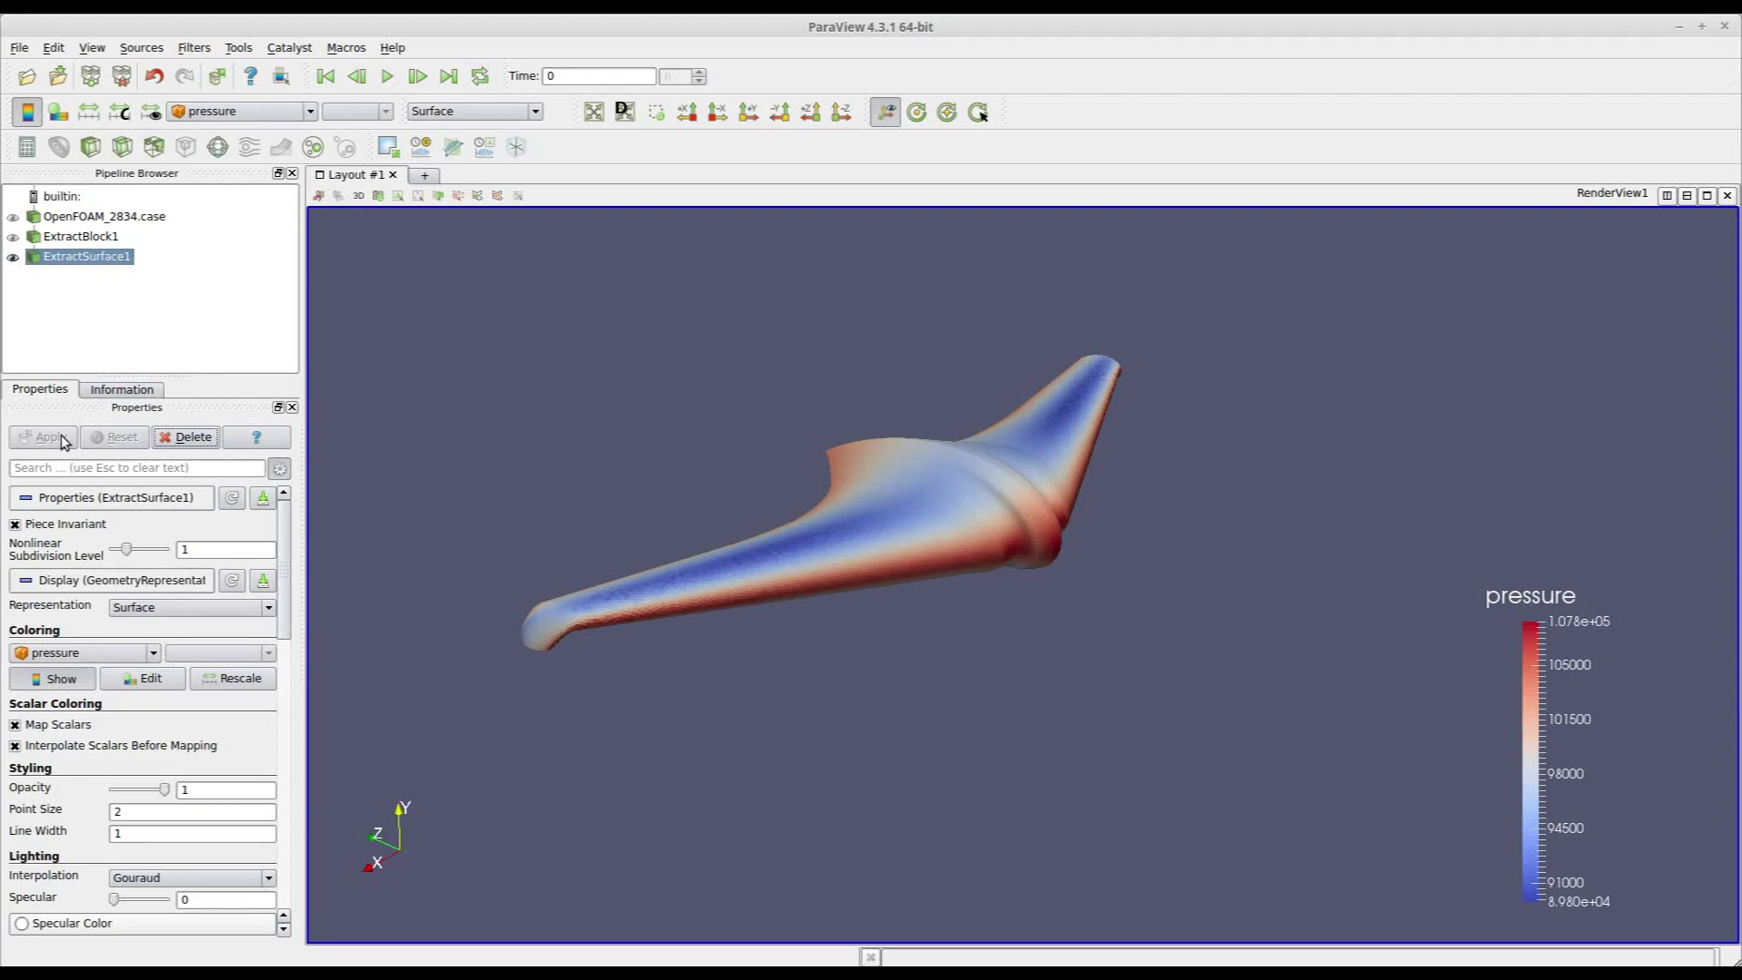
Step: Apply a Generate Surface Normals filter to the extracted surface with Compute Cell Normals enabled, and check the arrays available for coloring
left_click(193, 47)
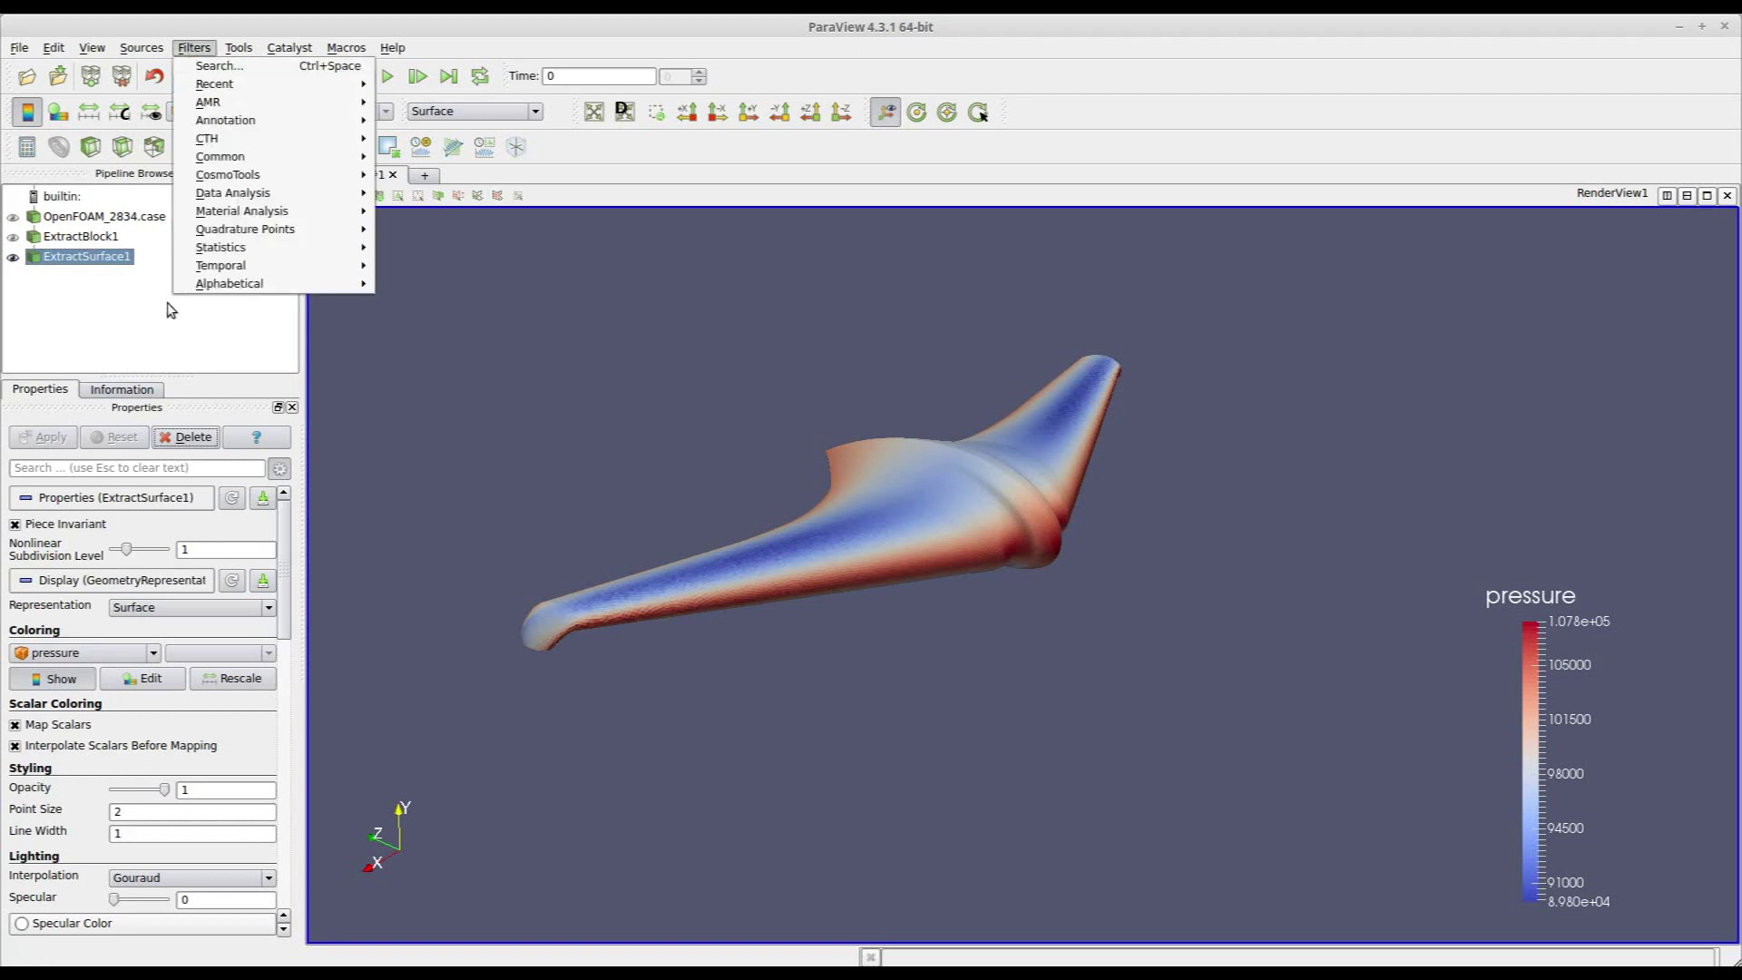
mouse_move(220, 271)
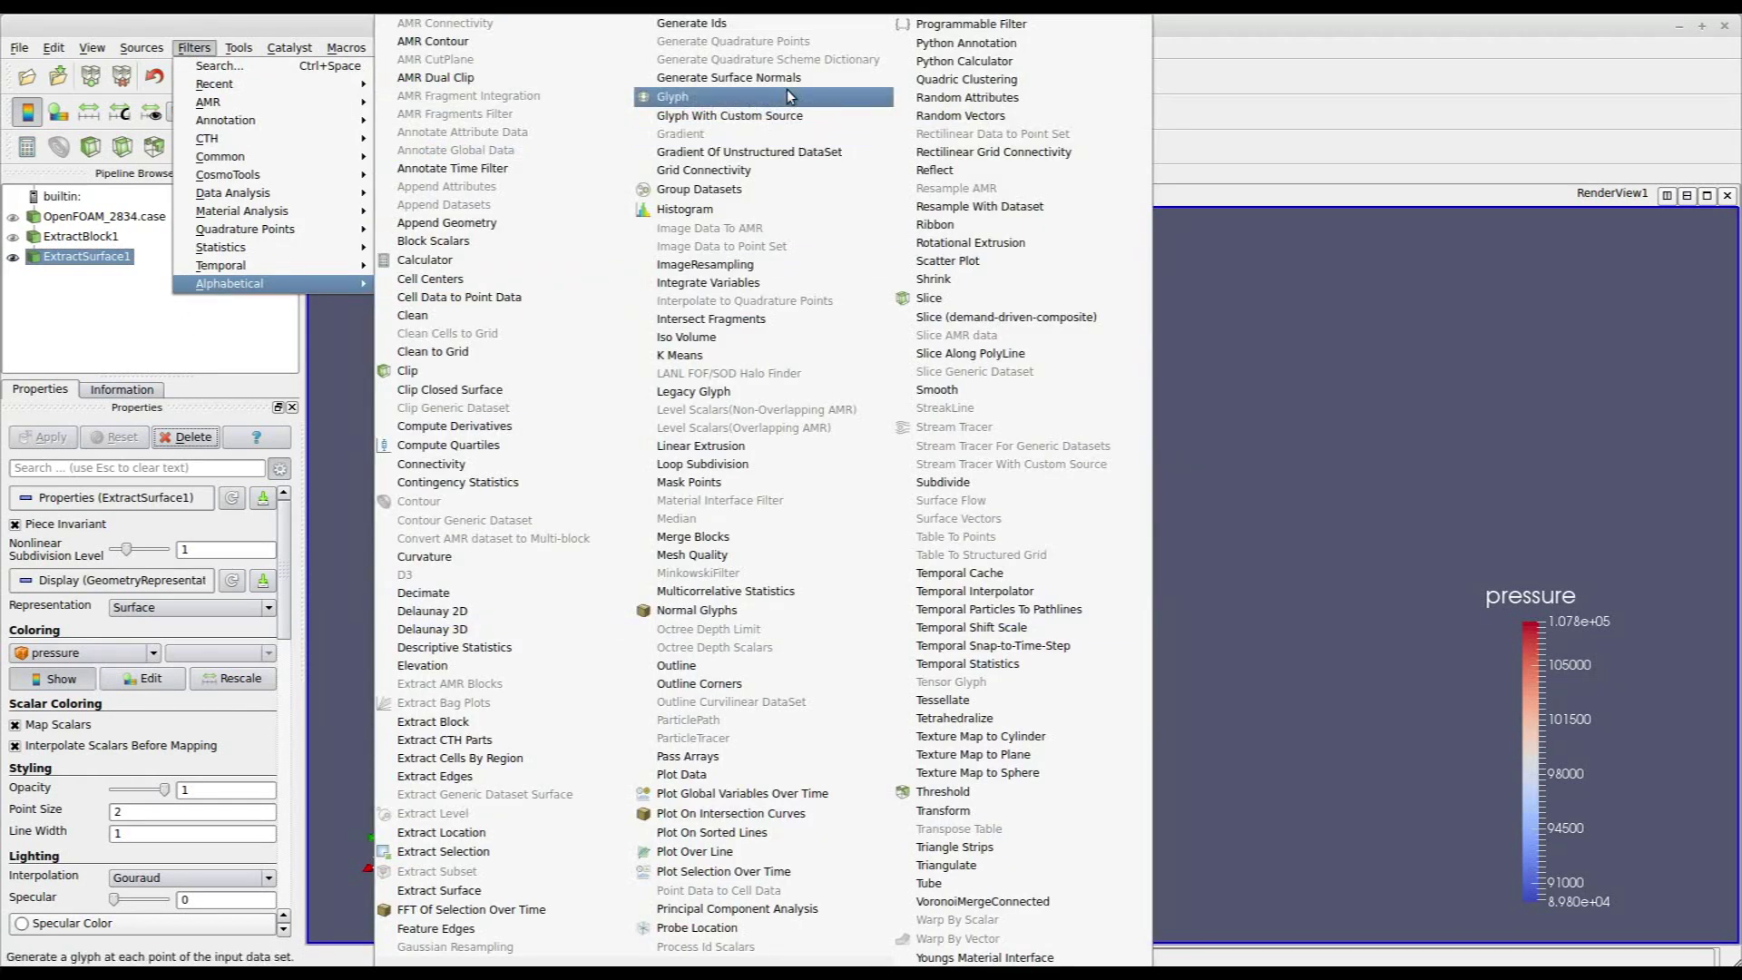
left_click(806, 79)
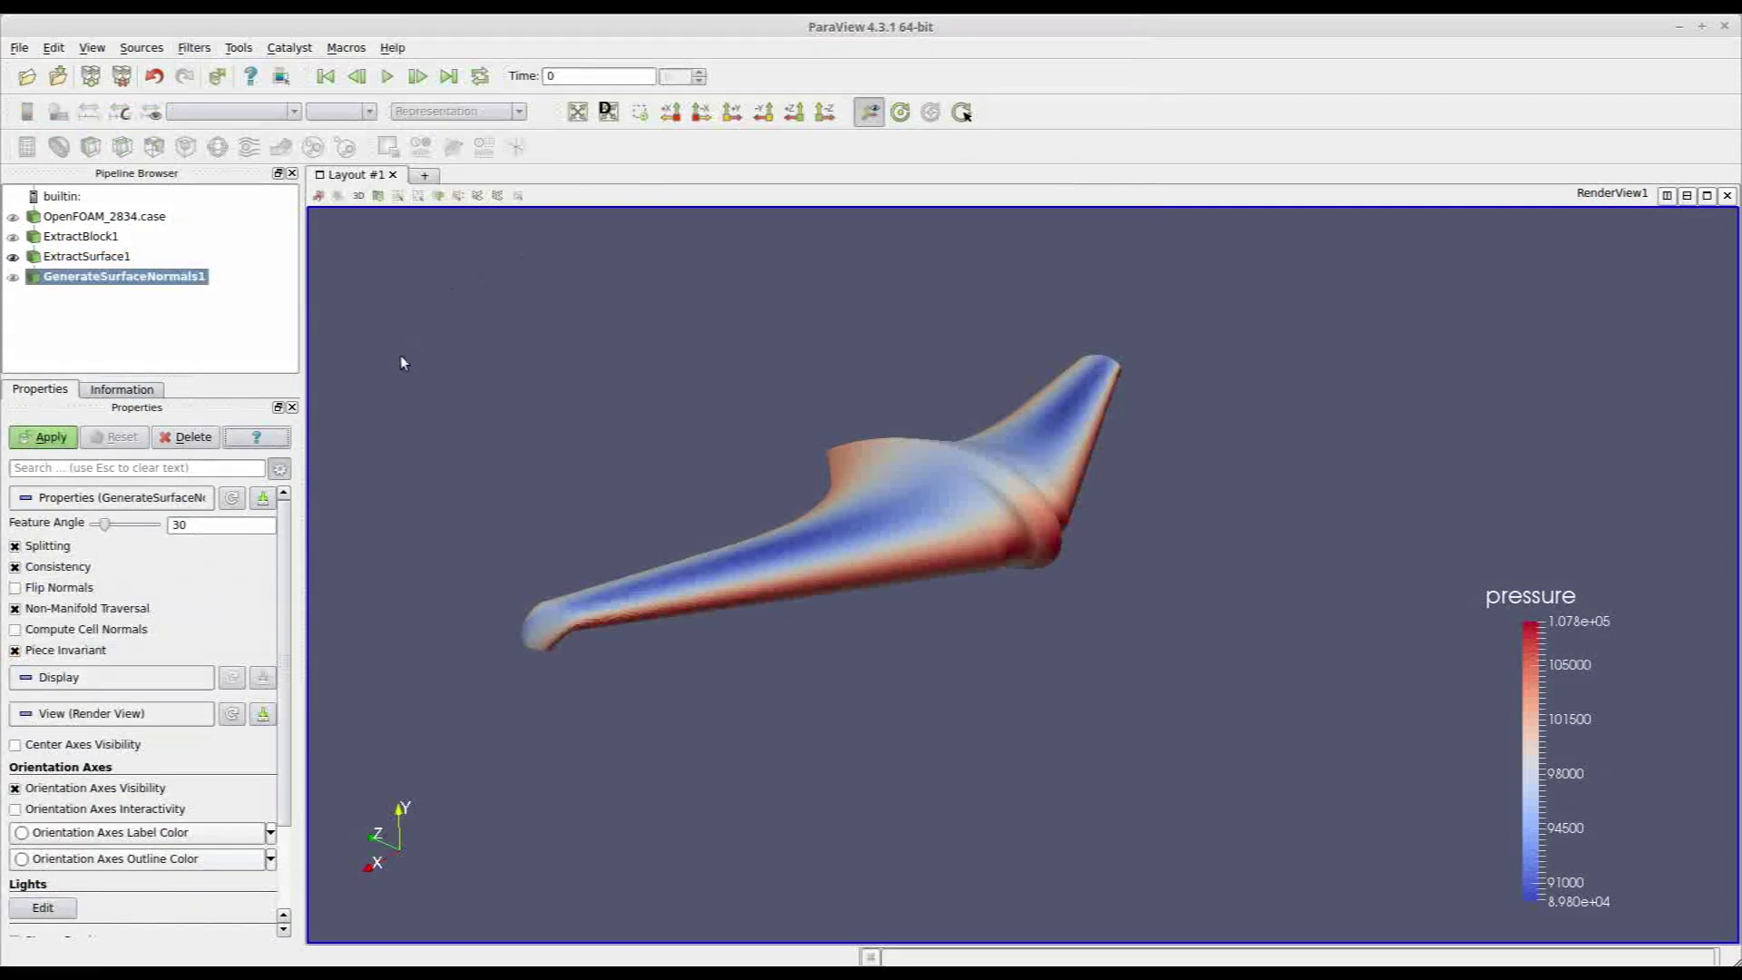
left_click(14, 630)
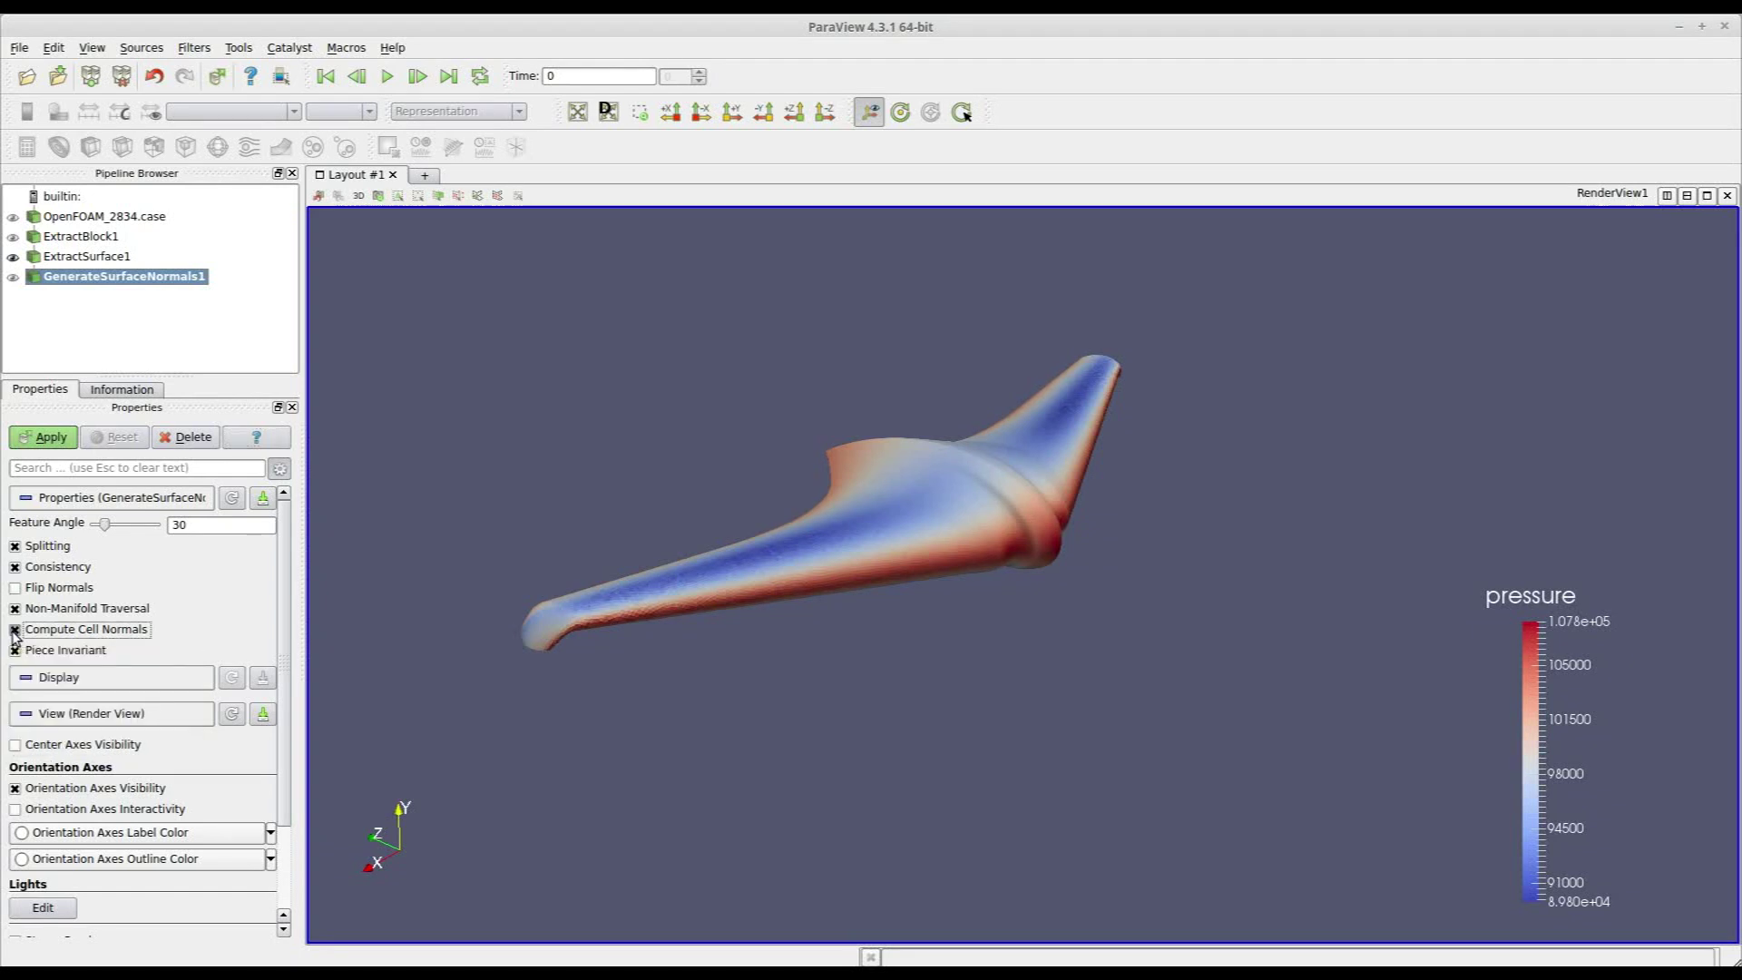
left_click(45, 438)
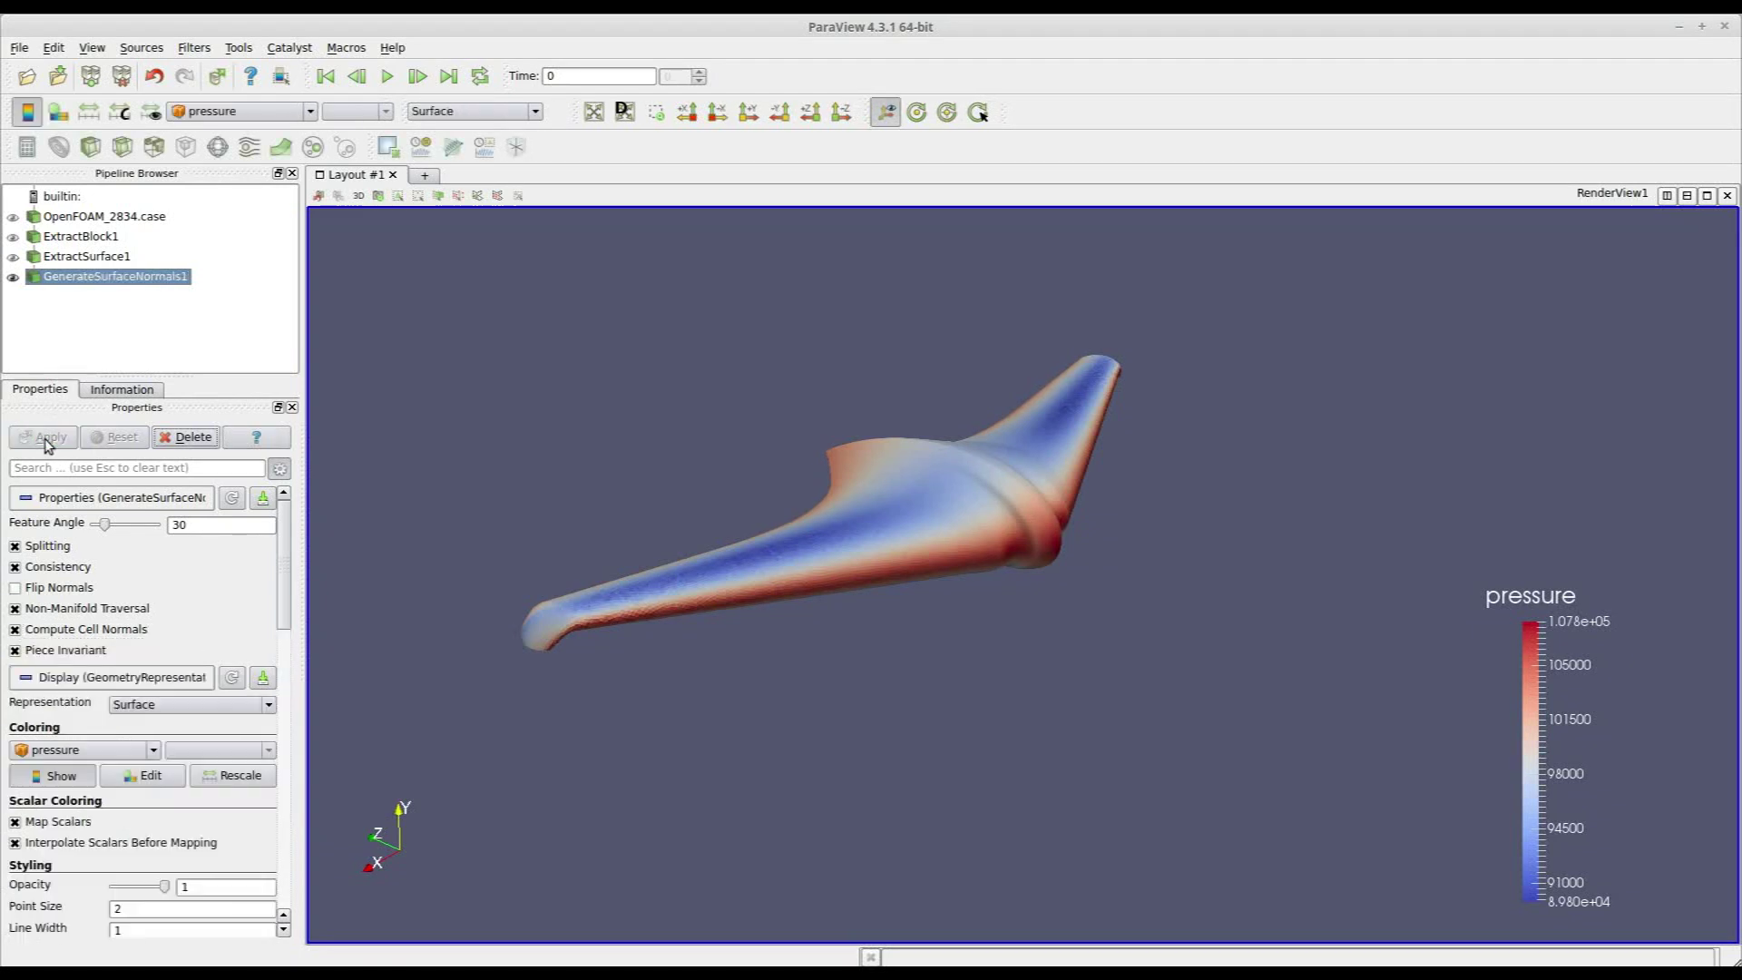
left_click(281, 112)
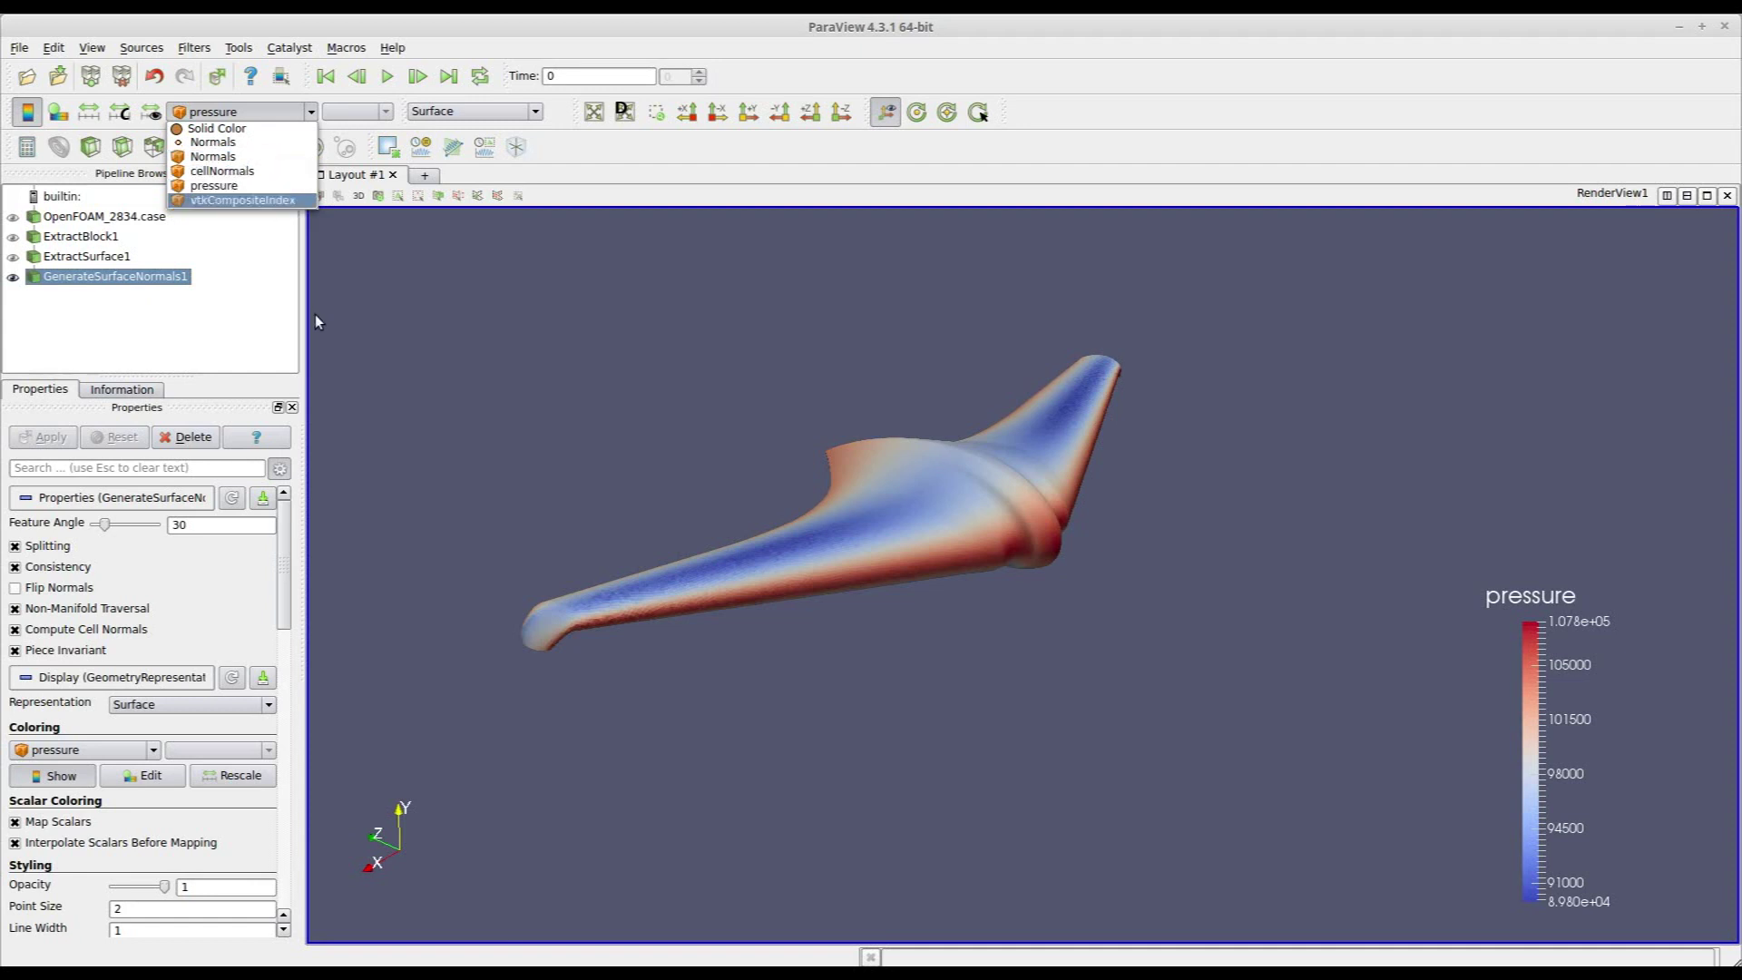
left_click(391, 288)
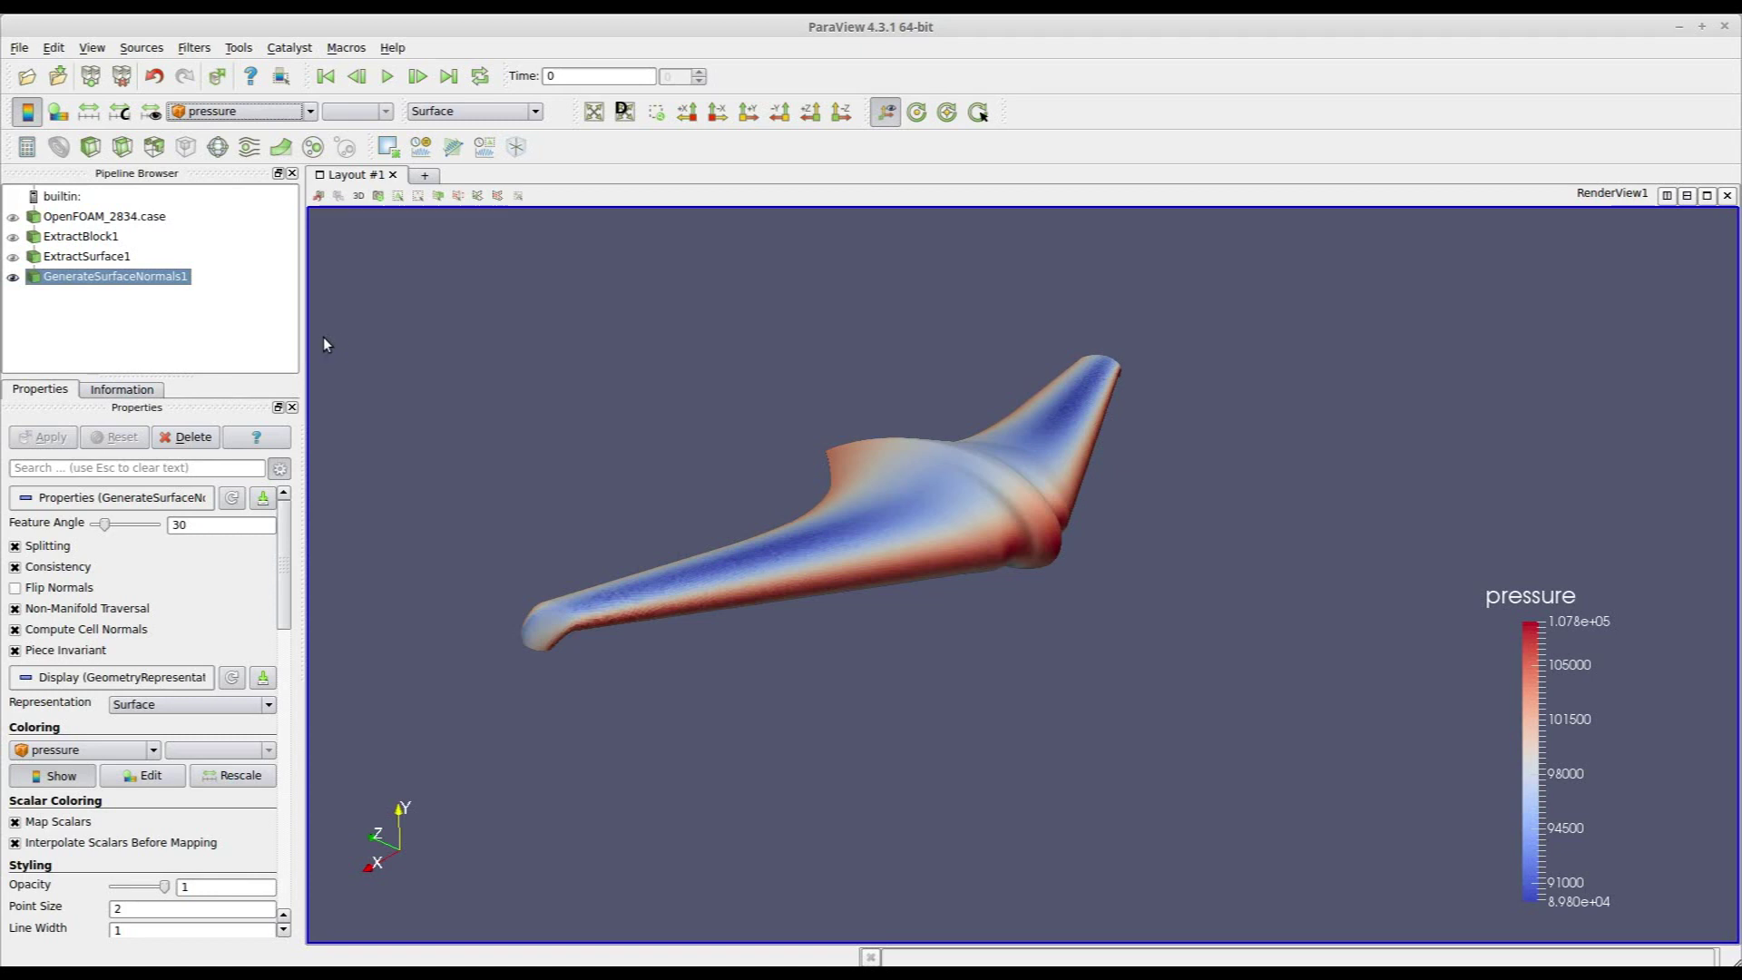
Step: Add a Calculator to the surface normals, name its result array Lift and set its attribute mode to Cell Data
left_click(26, 147)
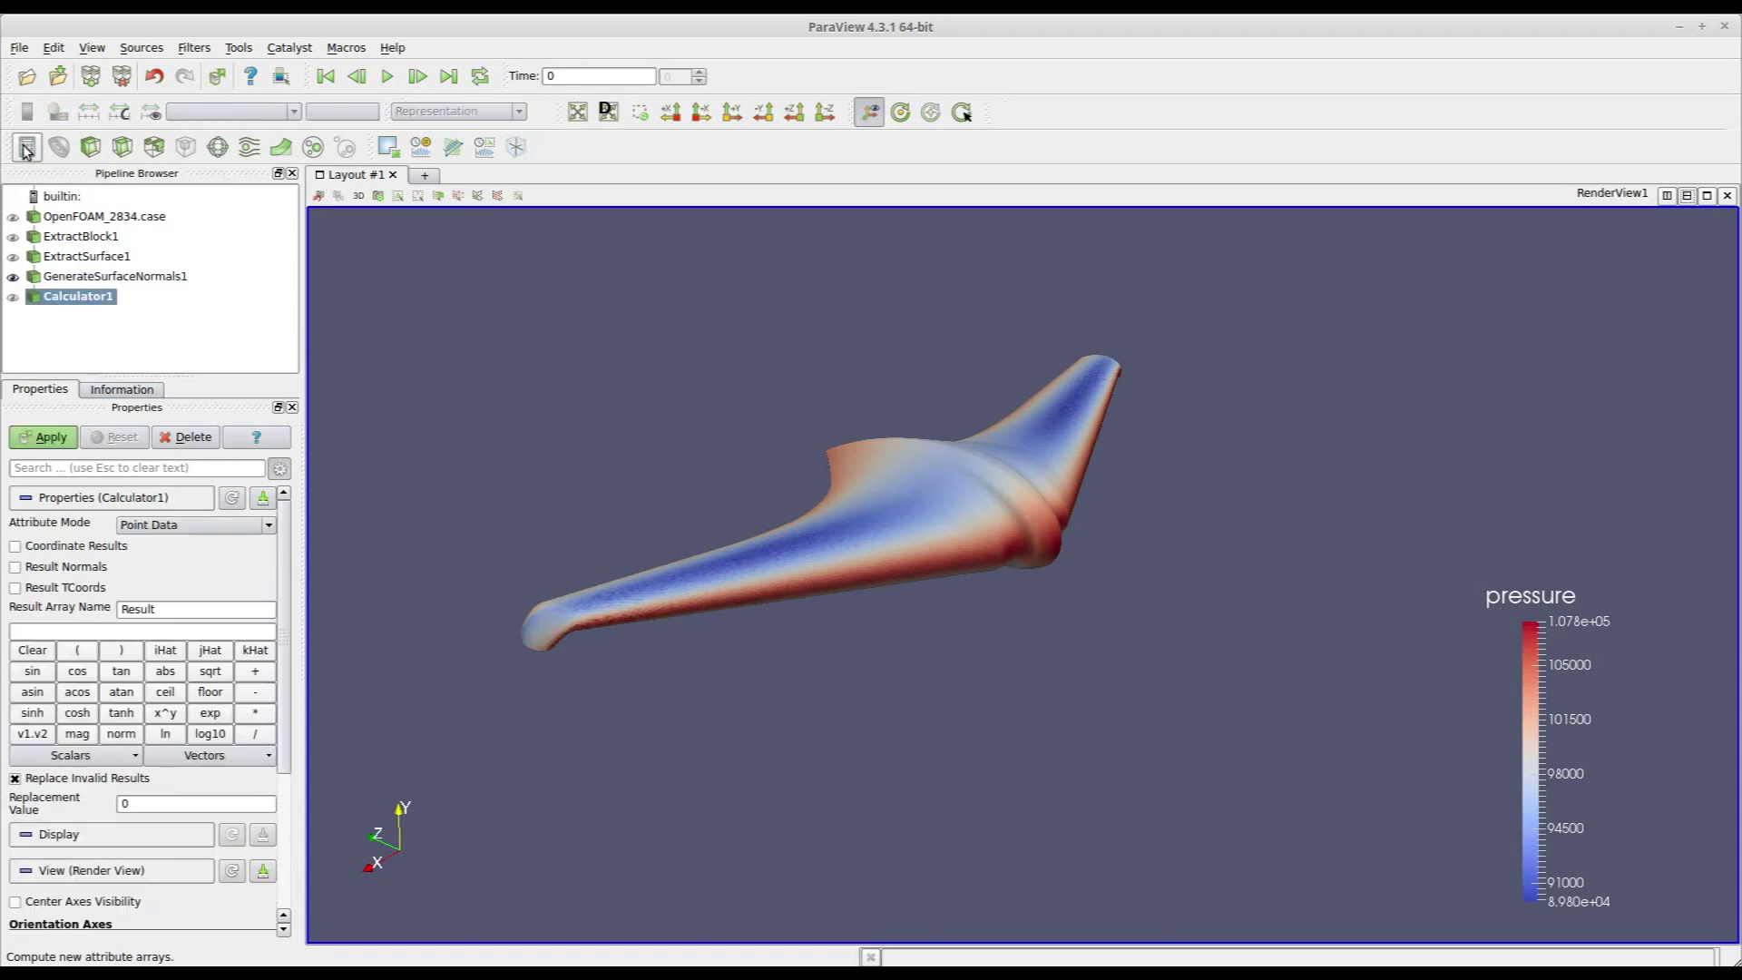
double_click(207, 604)
type("Lif")
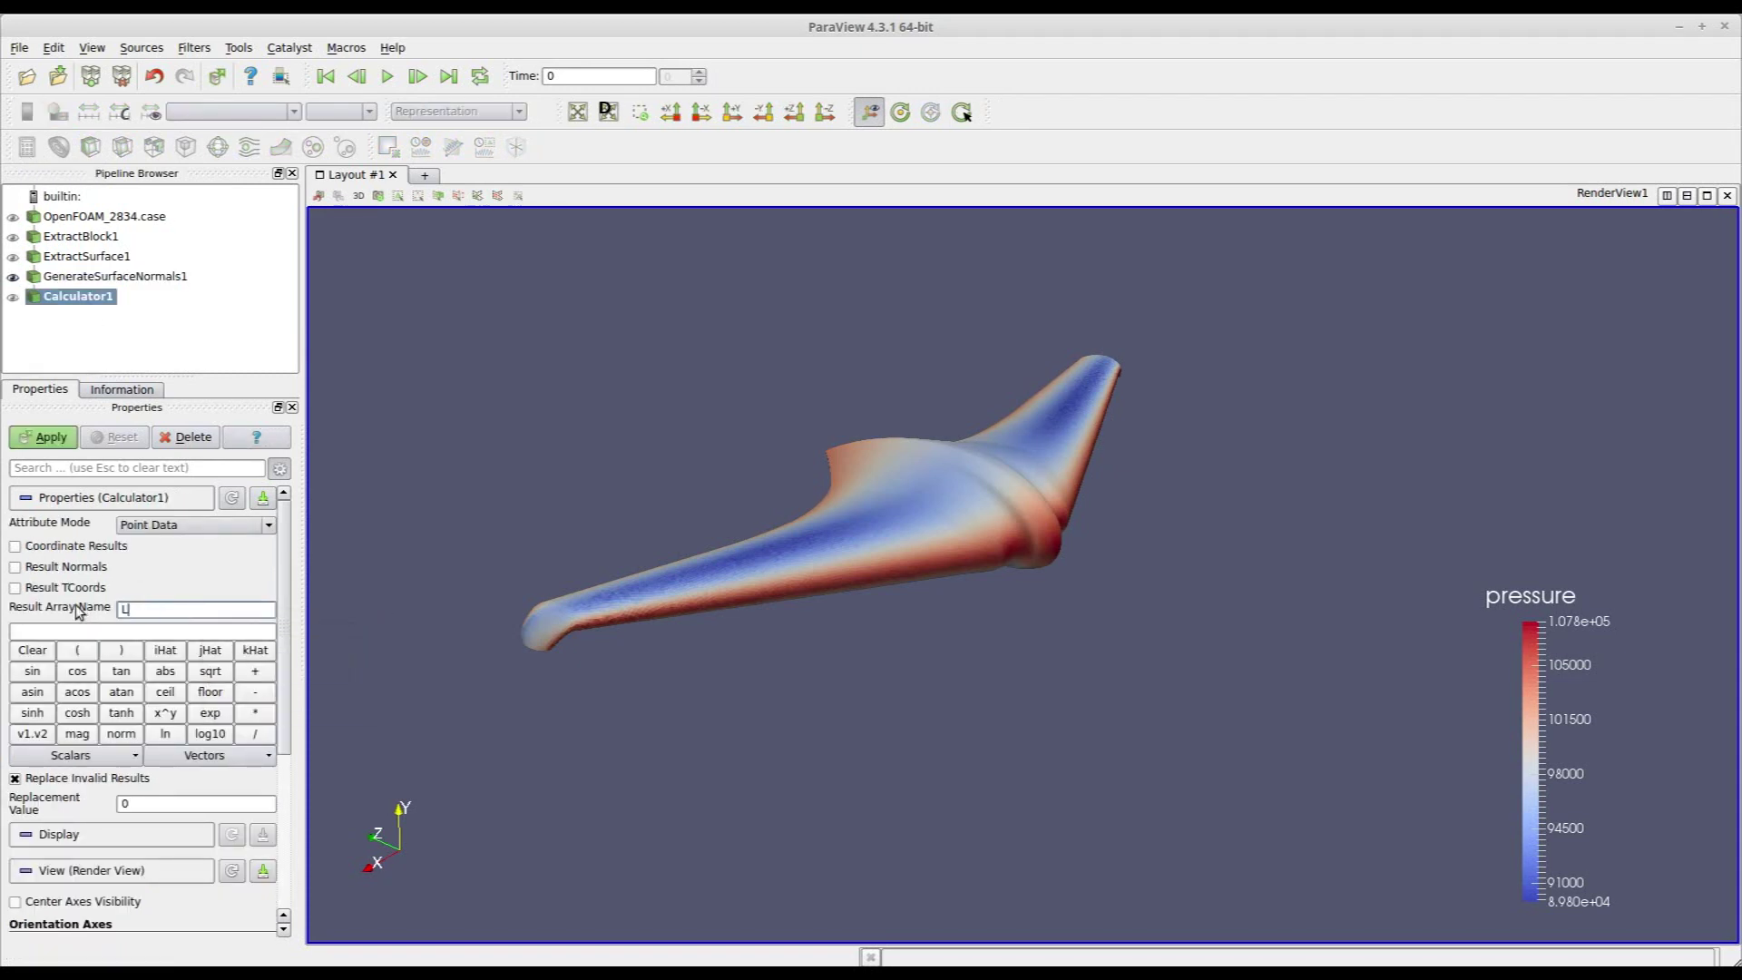
type("t")
left_click(216, 524)
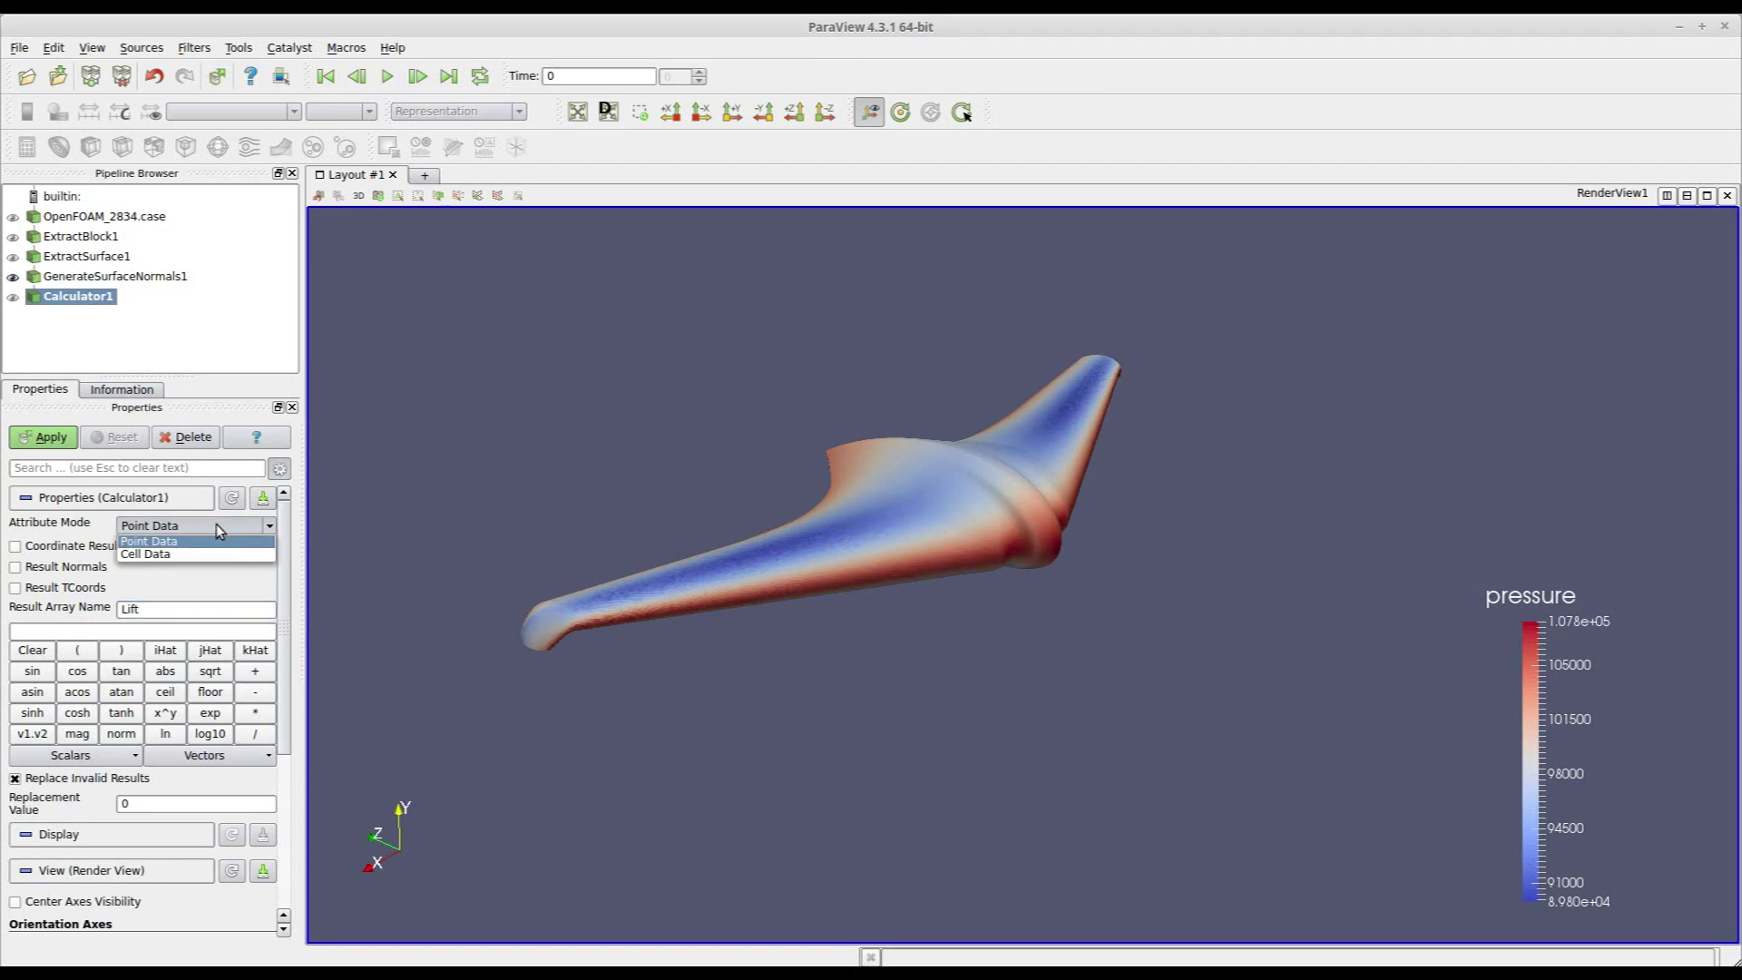
left_click(199, 553)
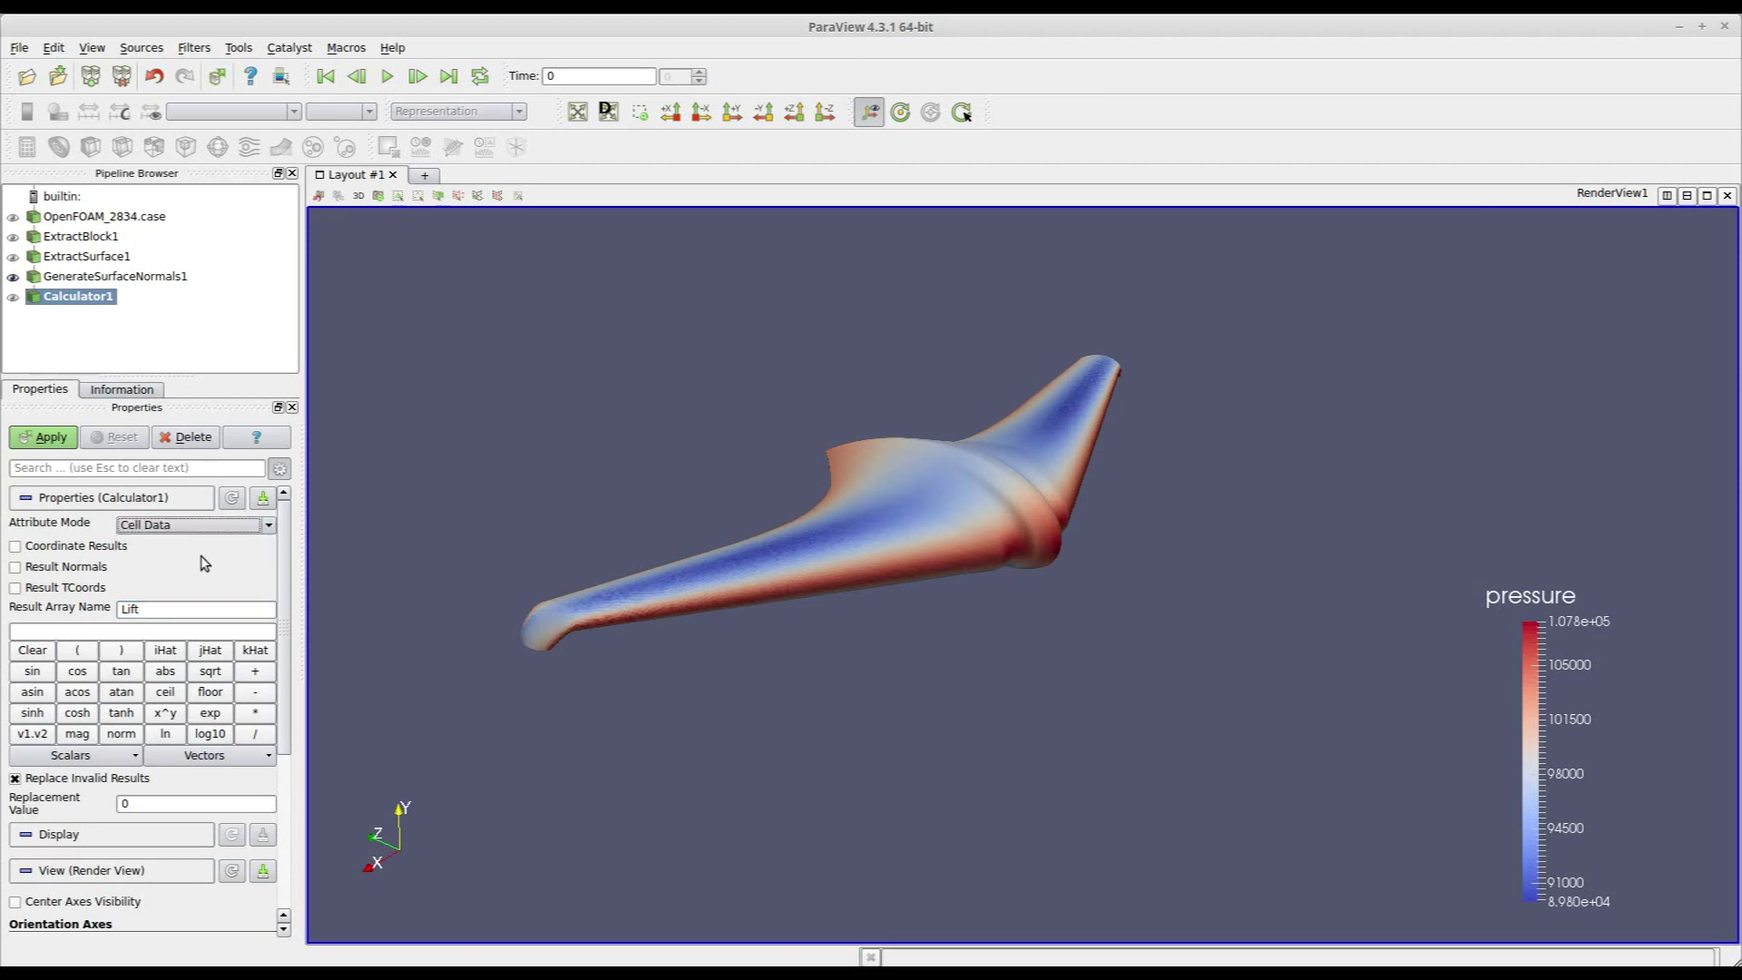
Step: Define the Lift array as pressure*Normals_Y and apply the calculator to the surface normals
left_click(53, 635)
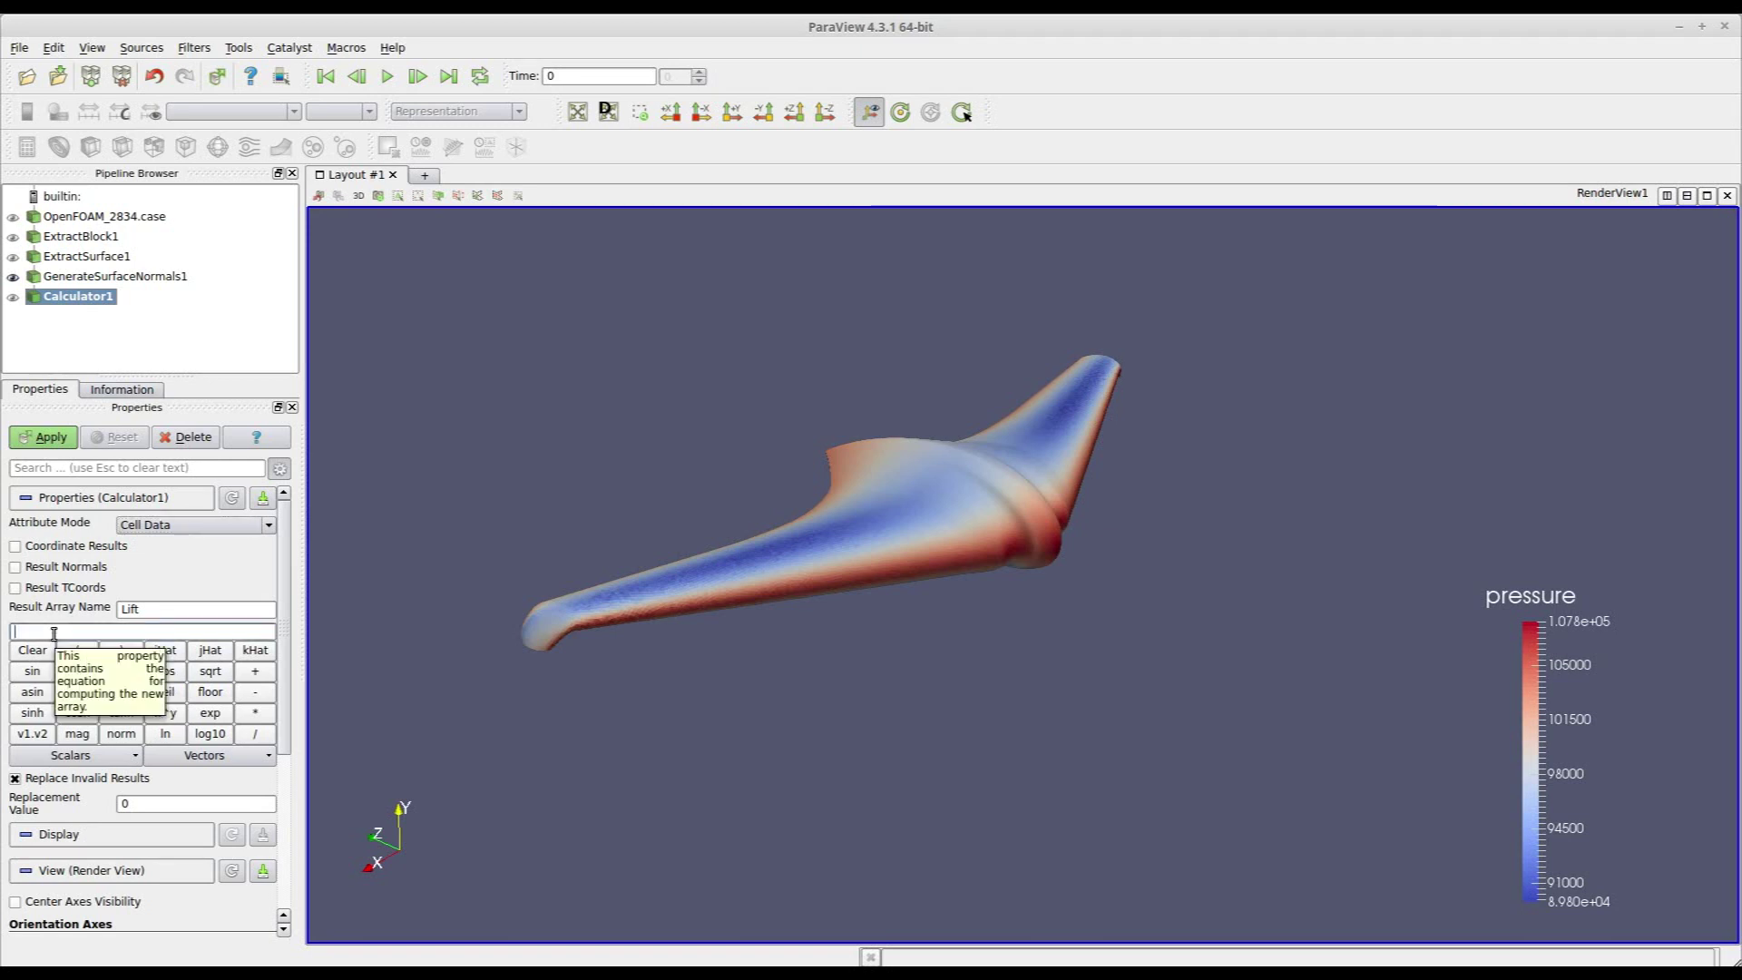
left_click(72, 755)
left_click(56, 830)
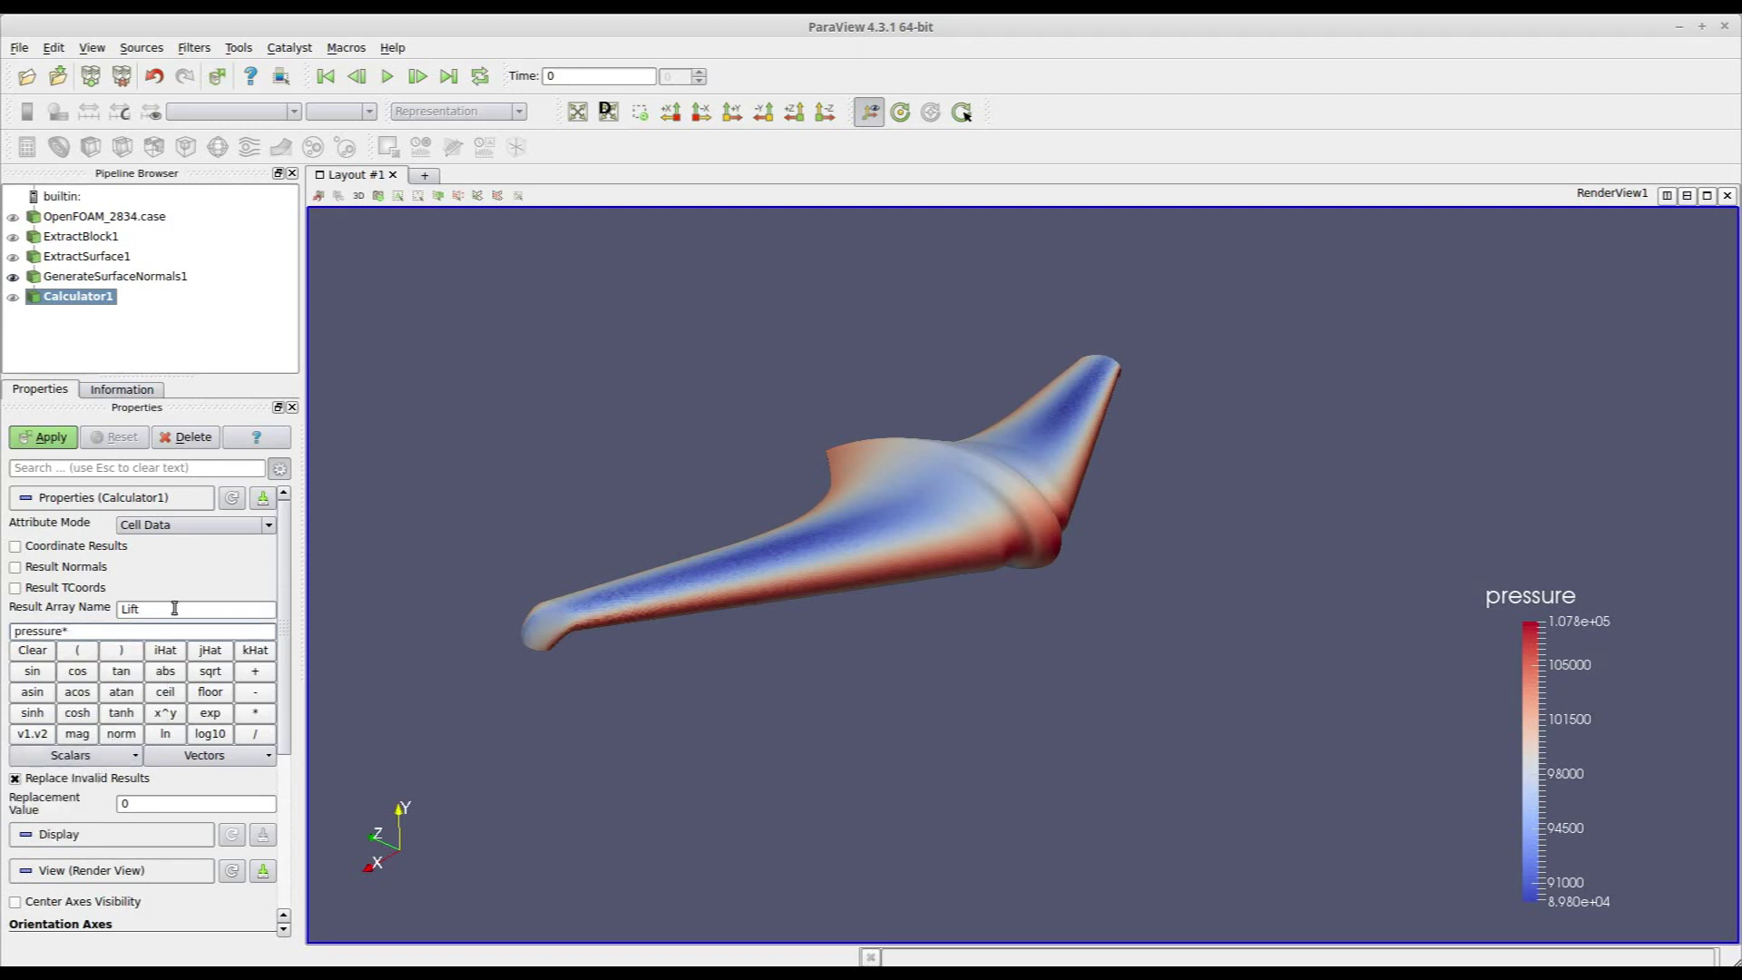
left_click(100, 756)
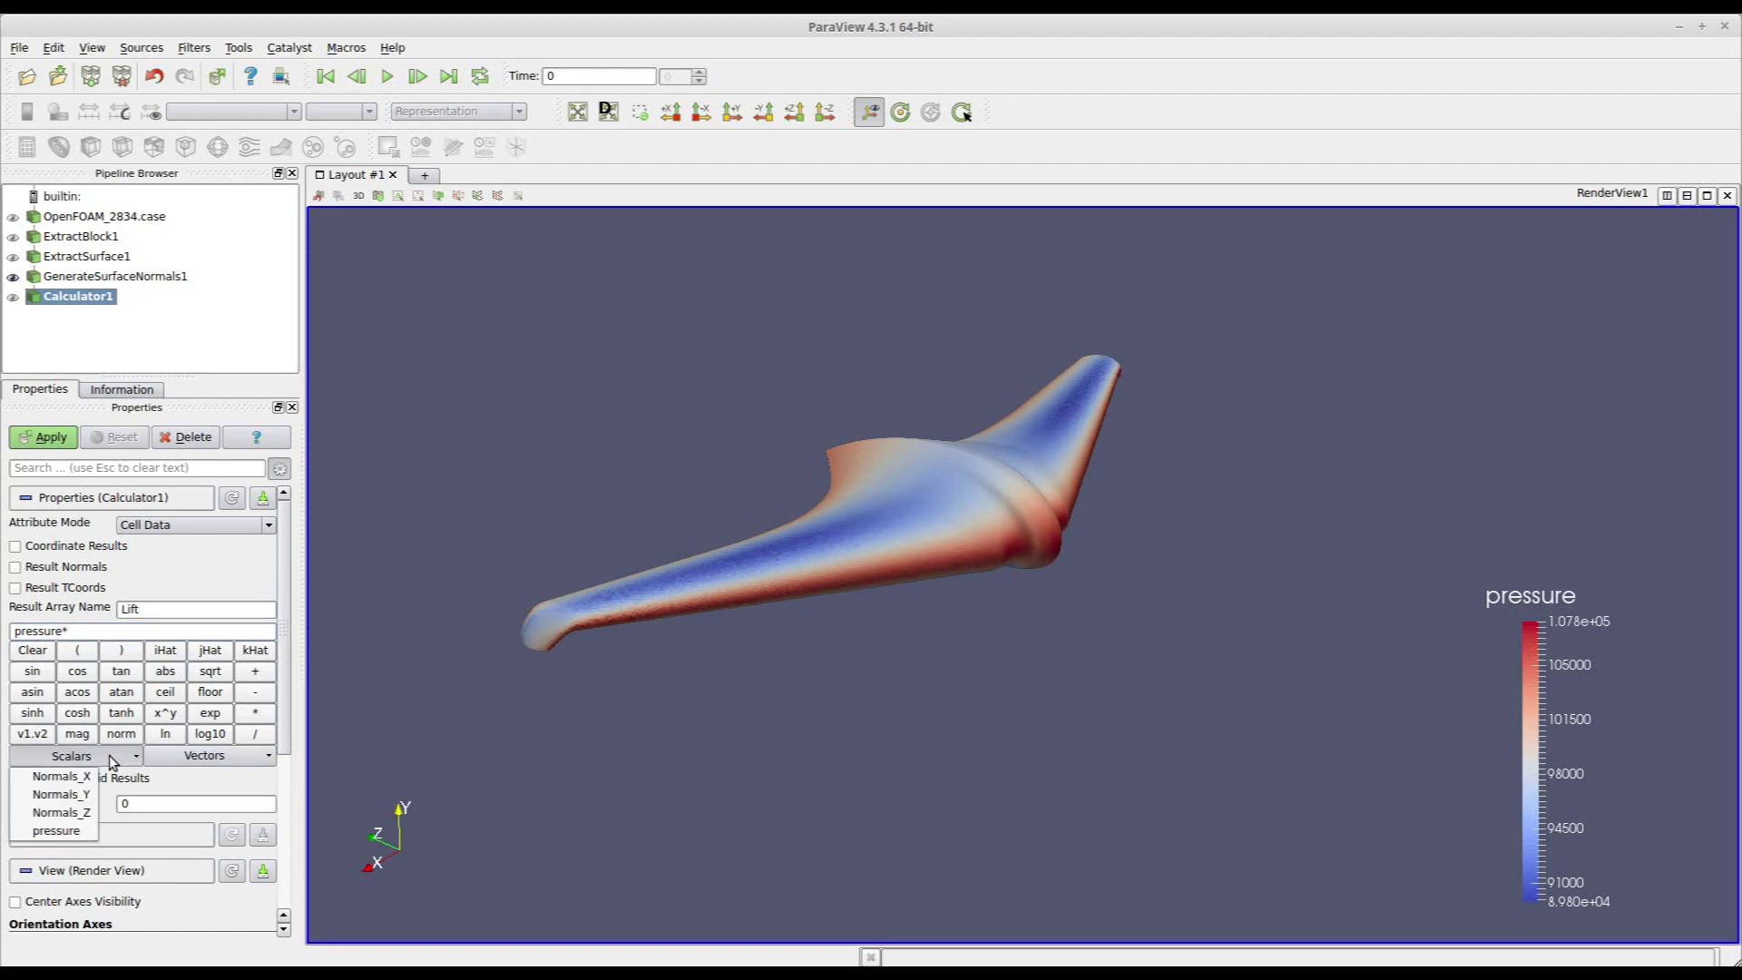
left_click(61, 794)
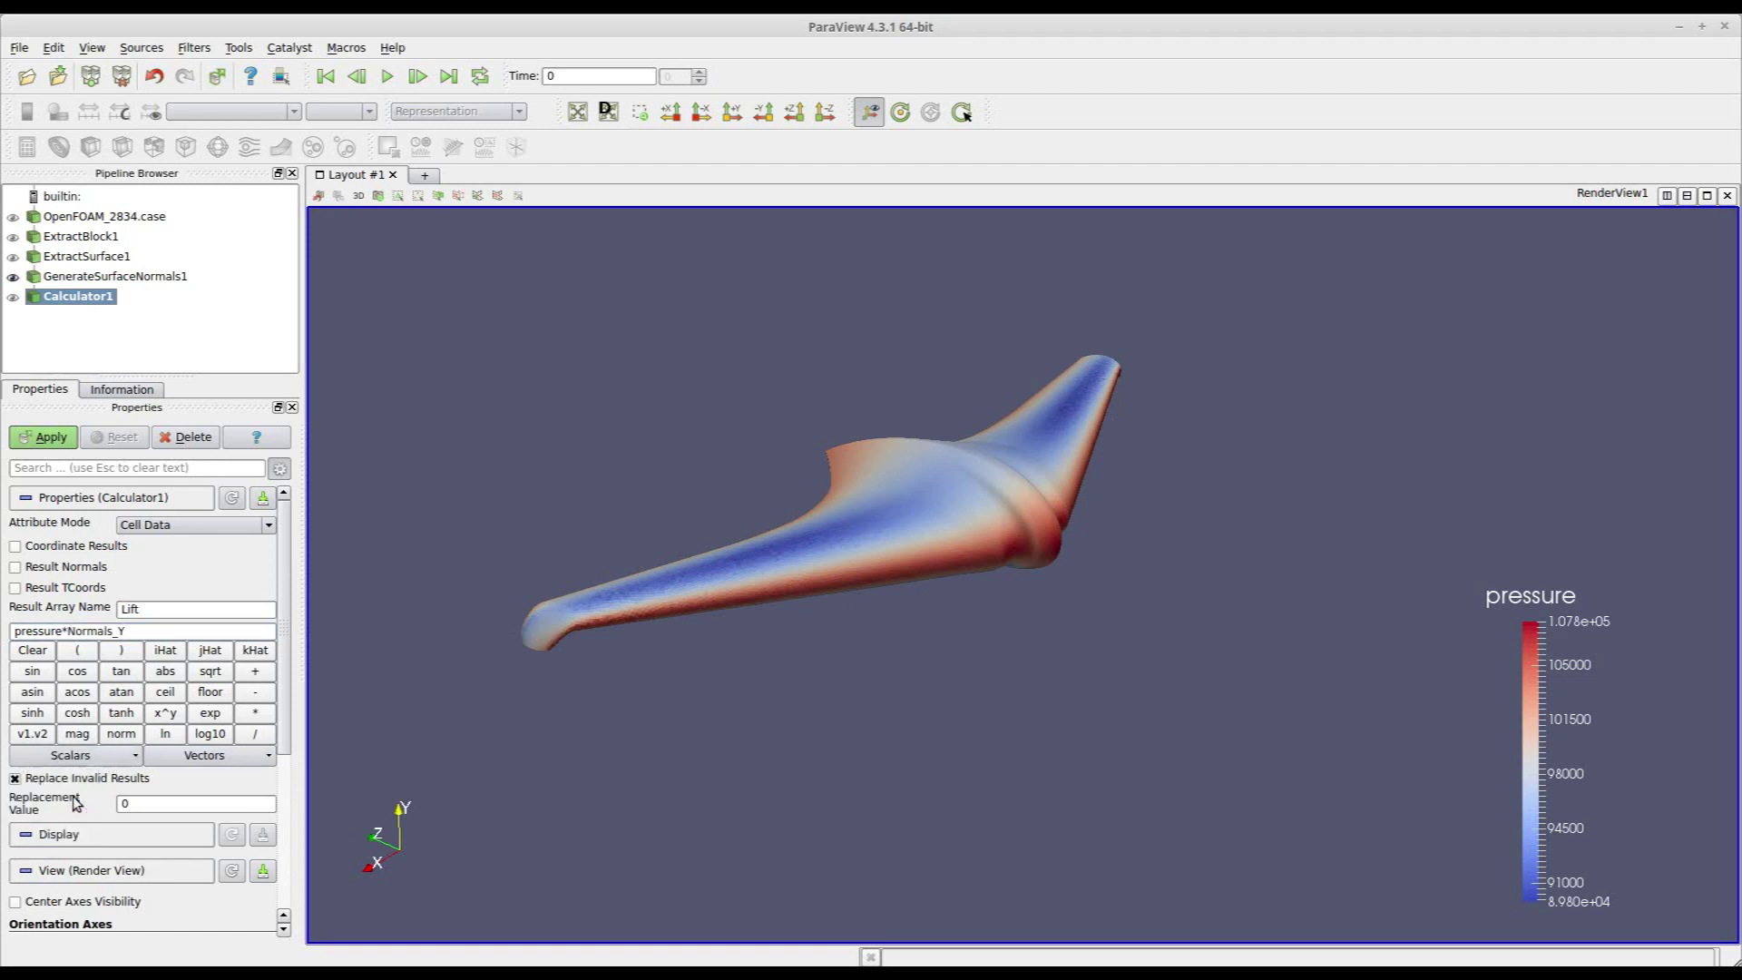
left_click(50, 437)
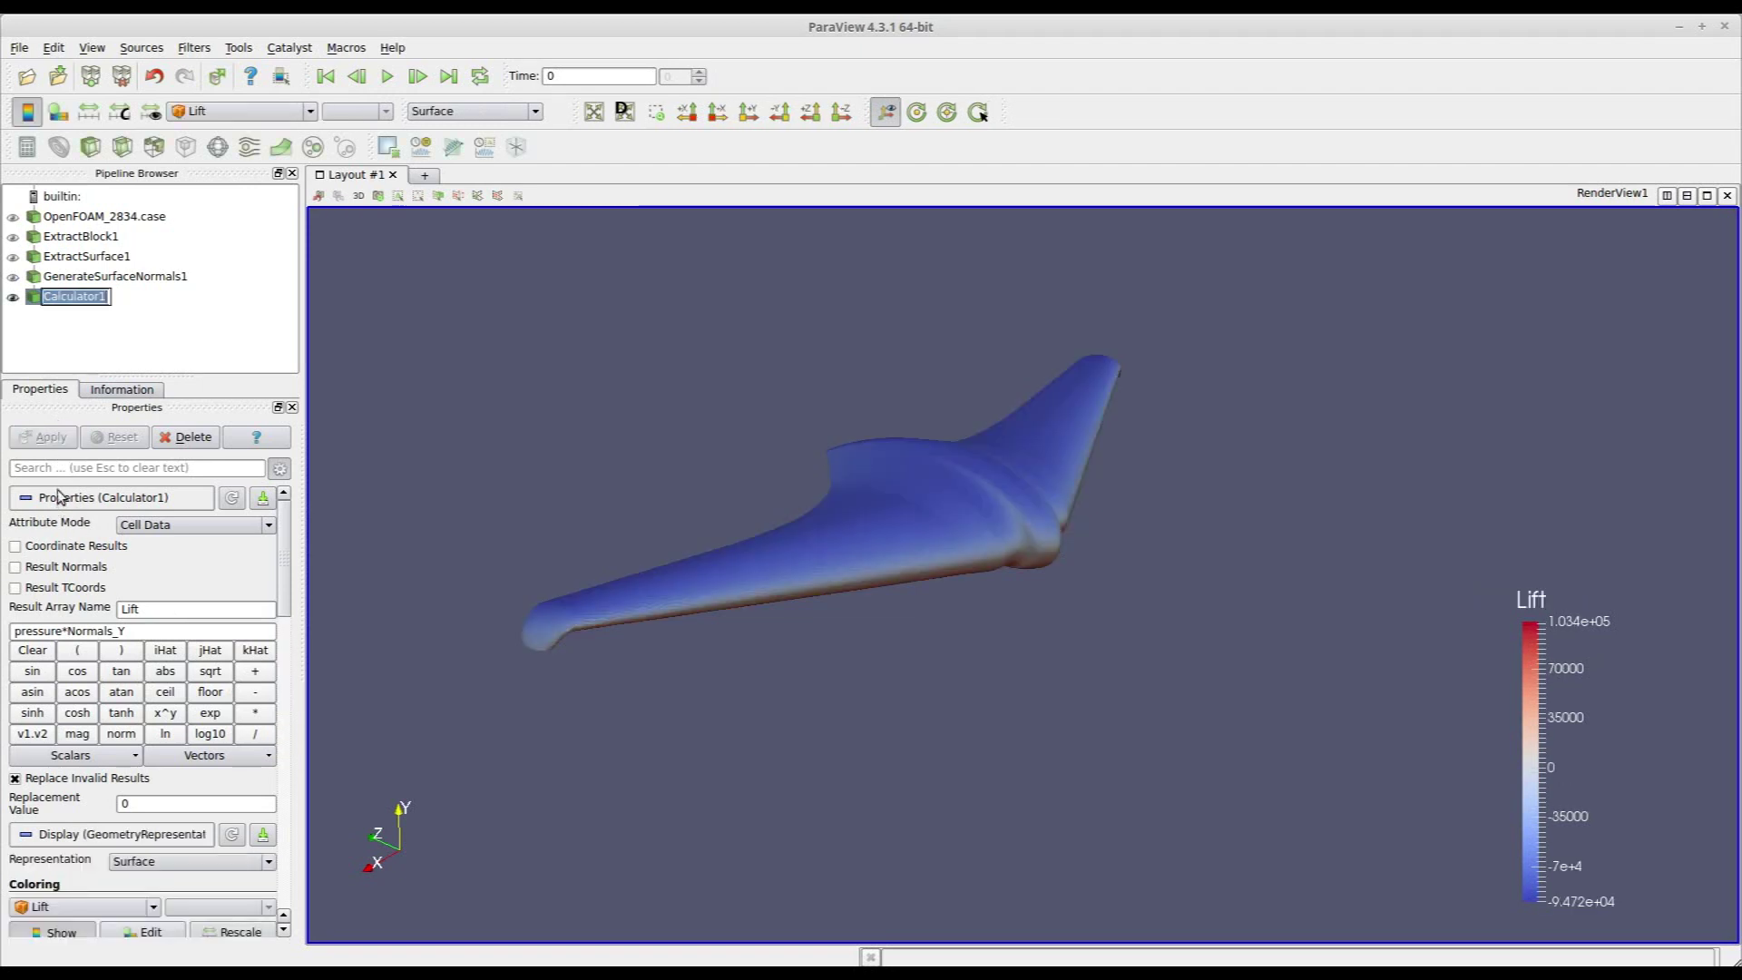
Step: Rename the lift calculator in the pipeline as Lift
double_click(92, 299)
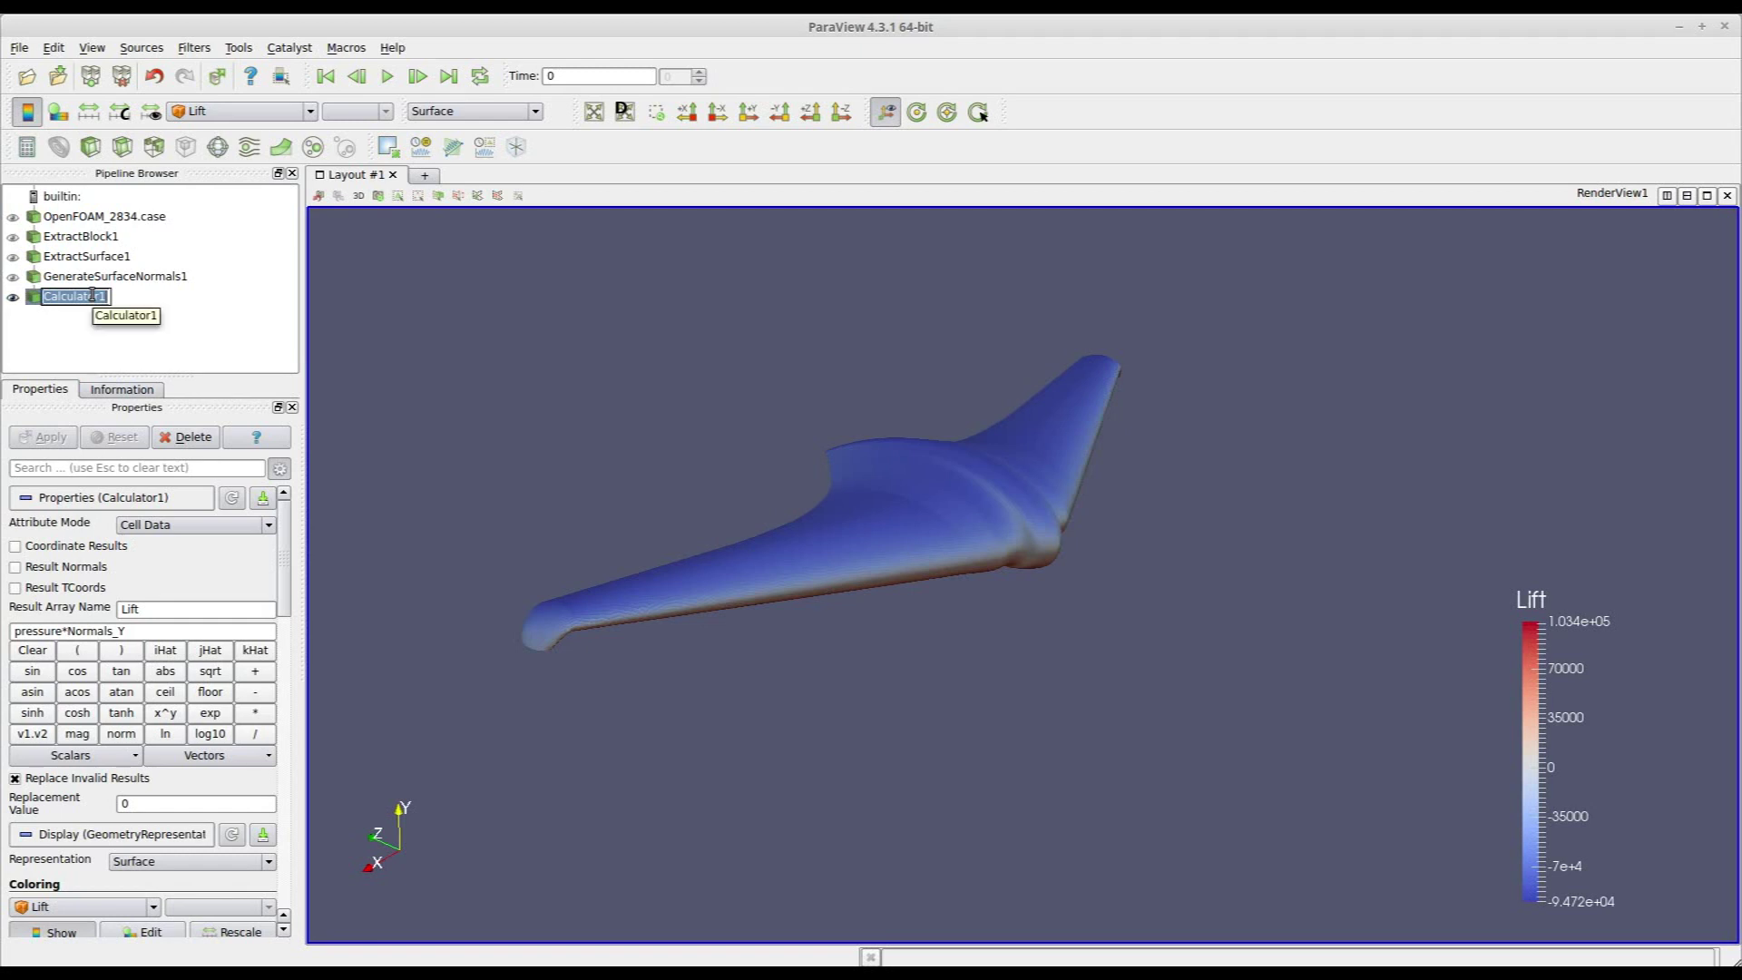
type("Lift")
key("Return")
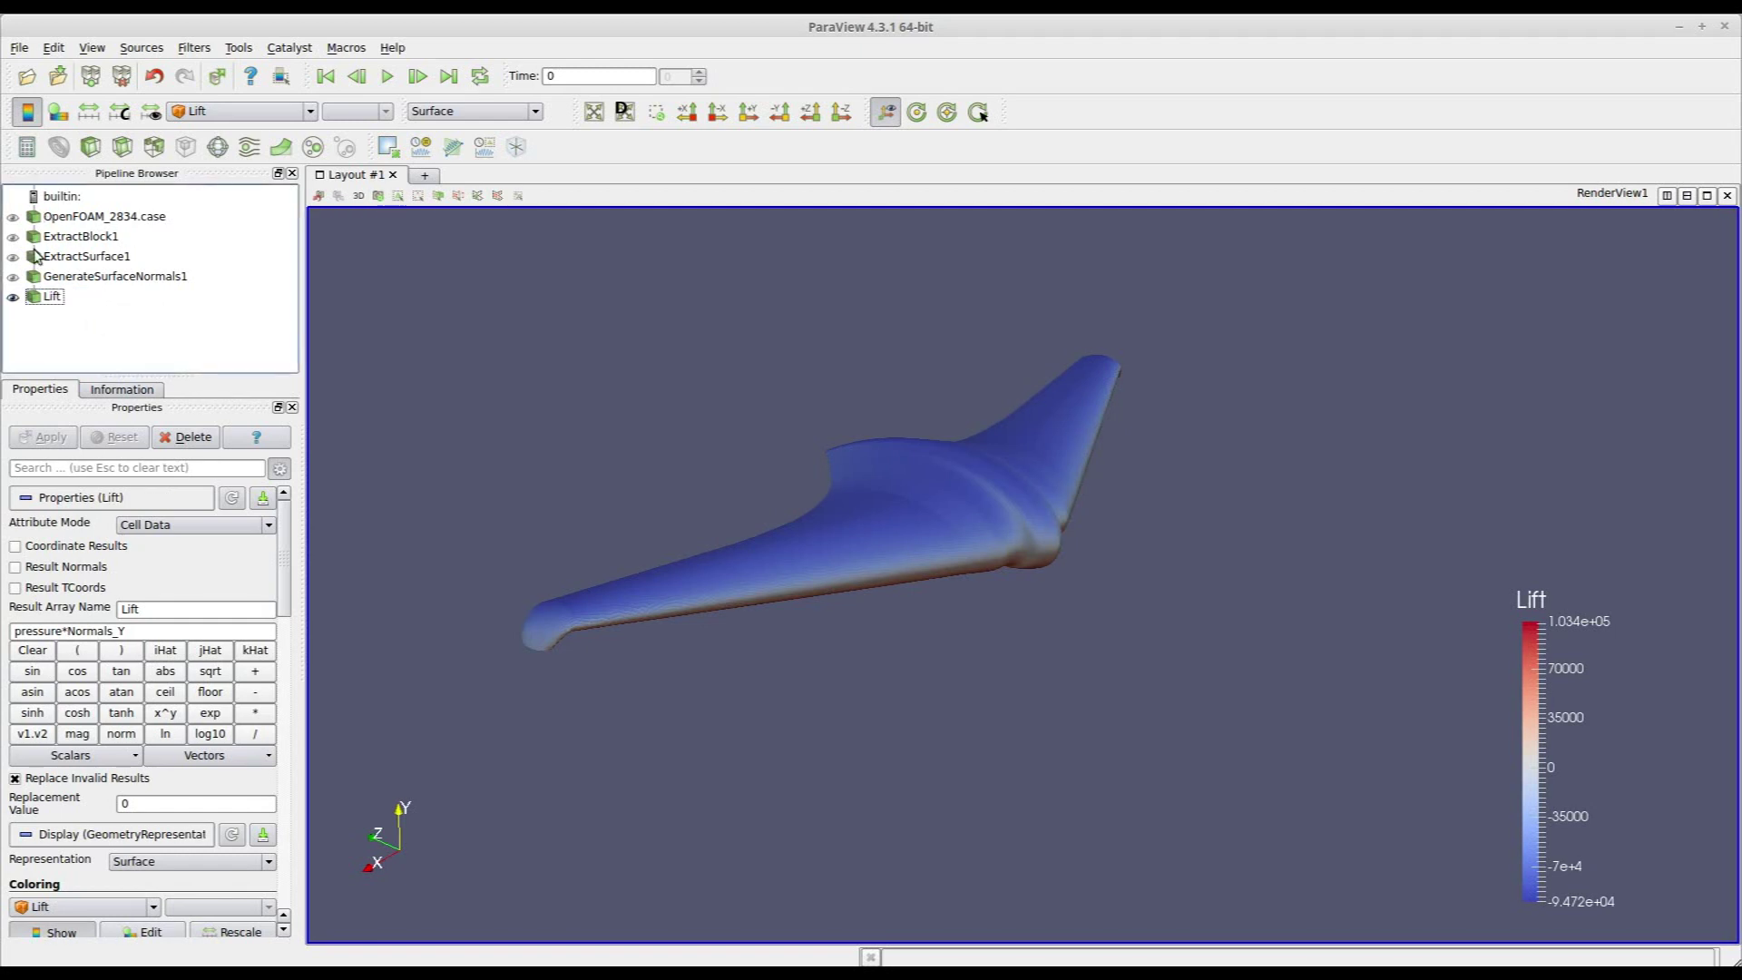
Step: Add a second Calculator to the Lift result, set its attribute mode to Cell Data and name its result array Drag
left_click(45, 297)
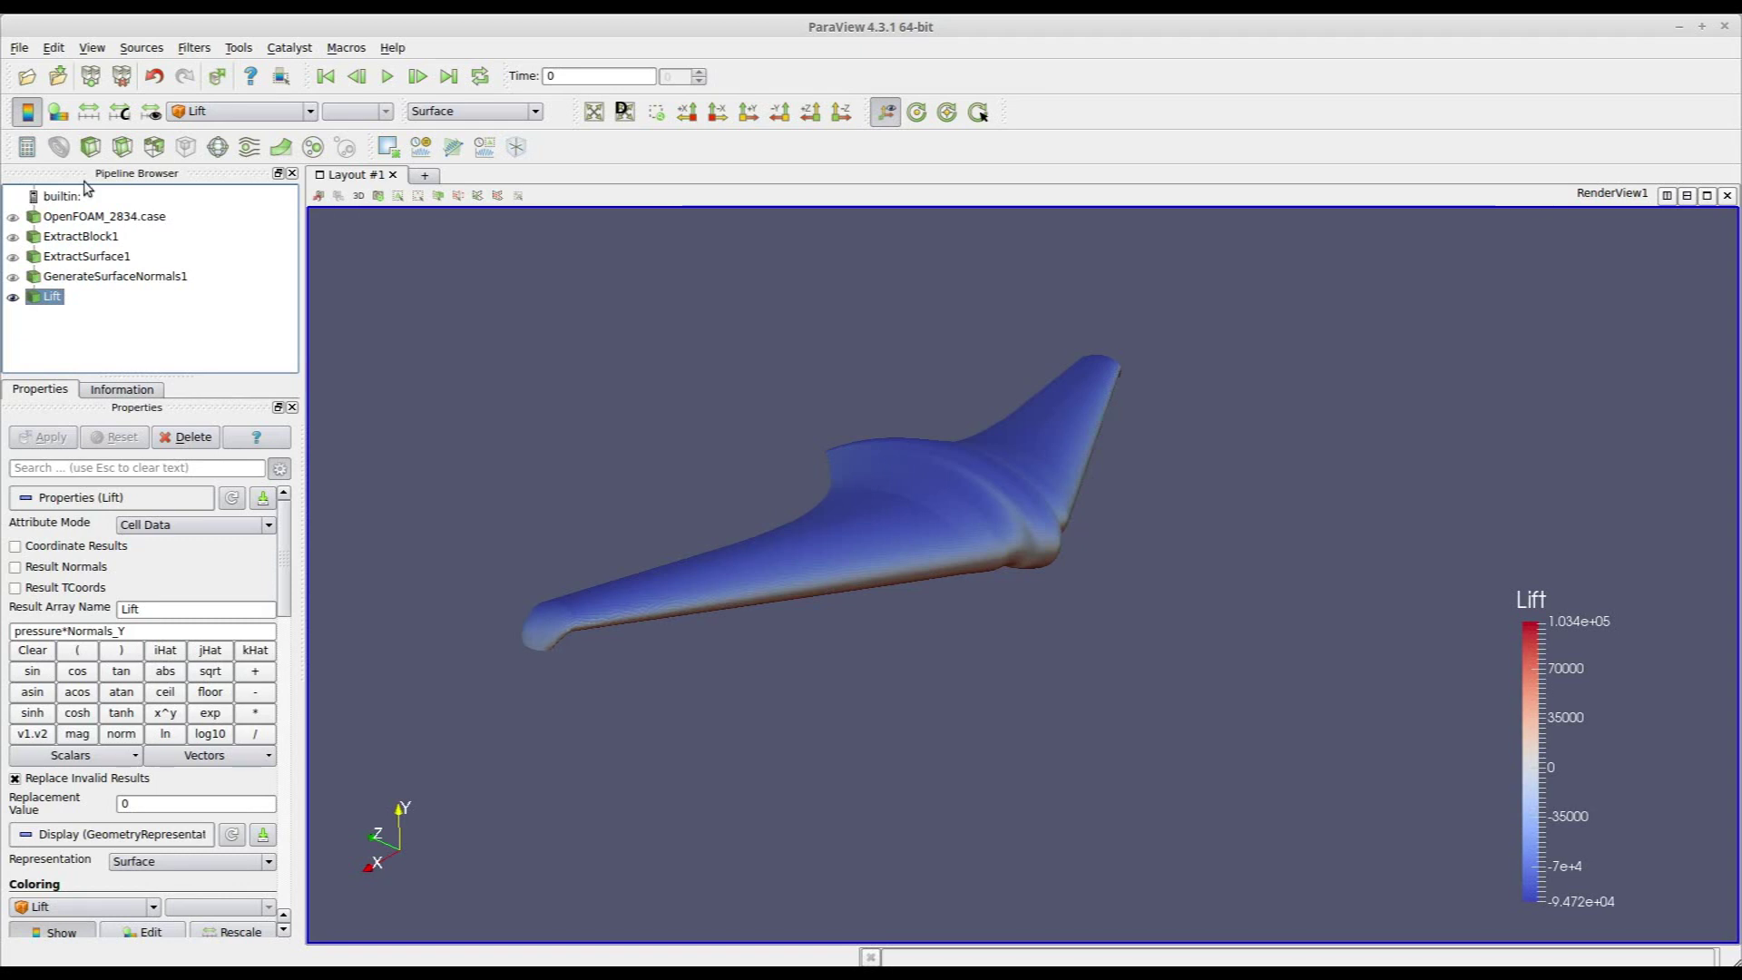
left_click(27, 150)
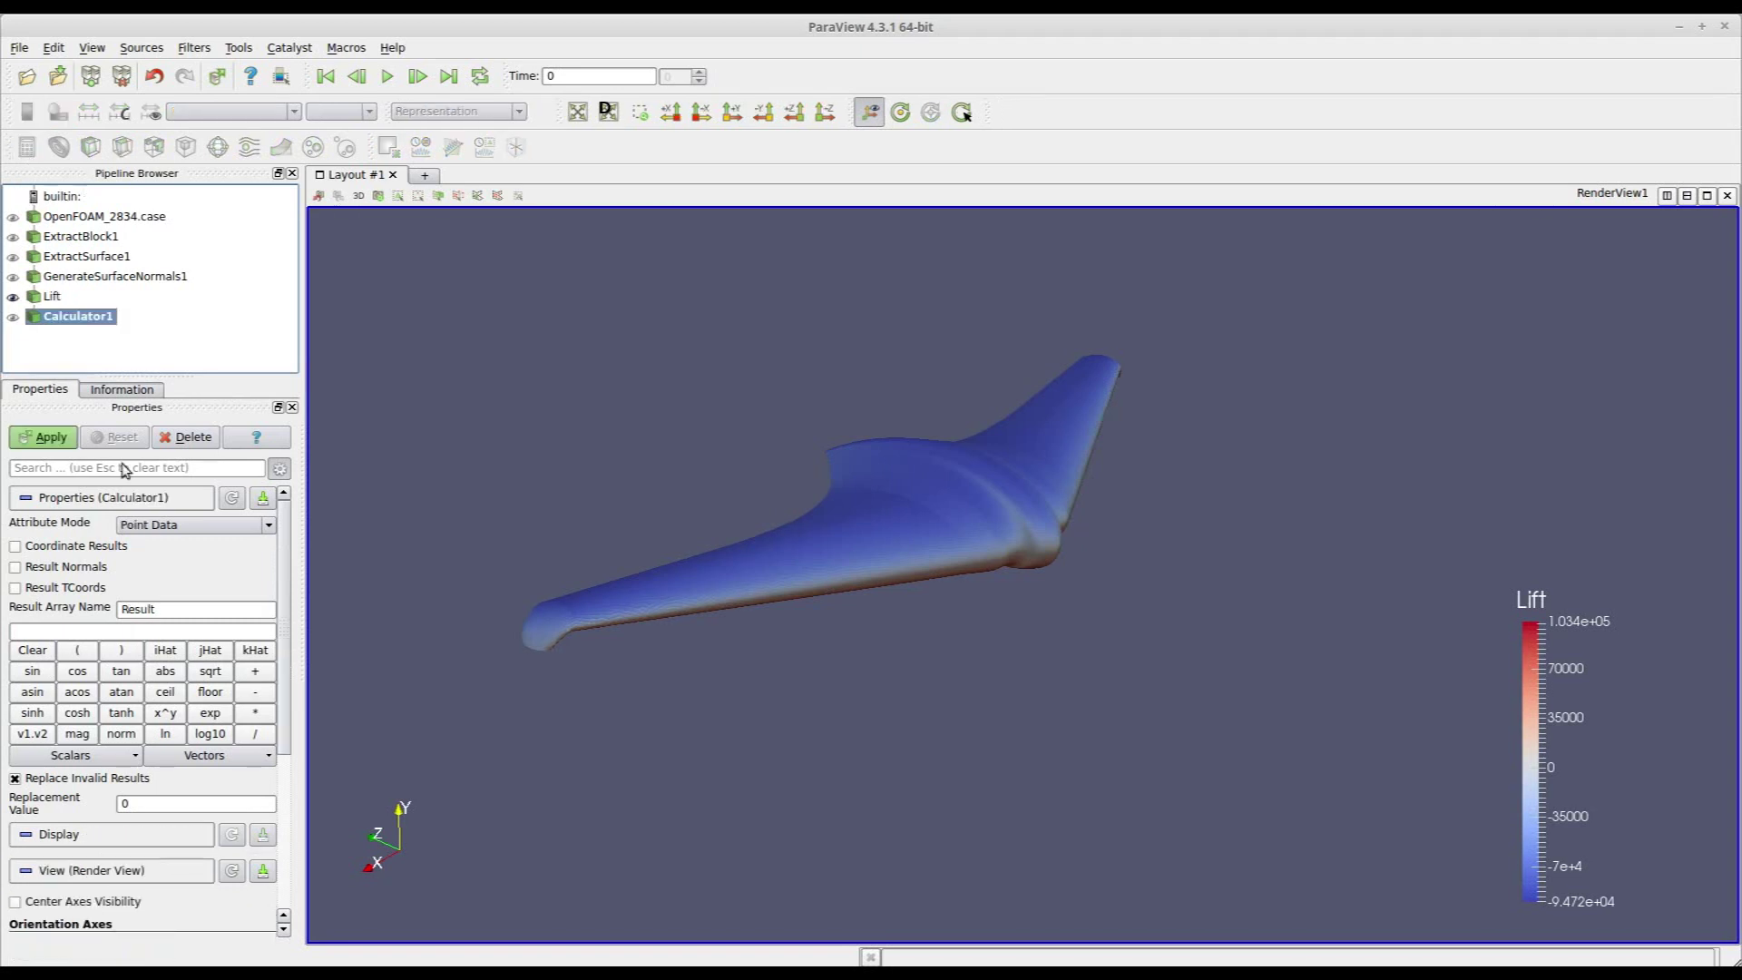
left_click(144, 526)
left_click(160, 552)
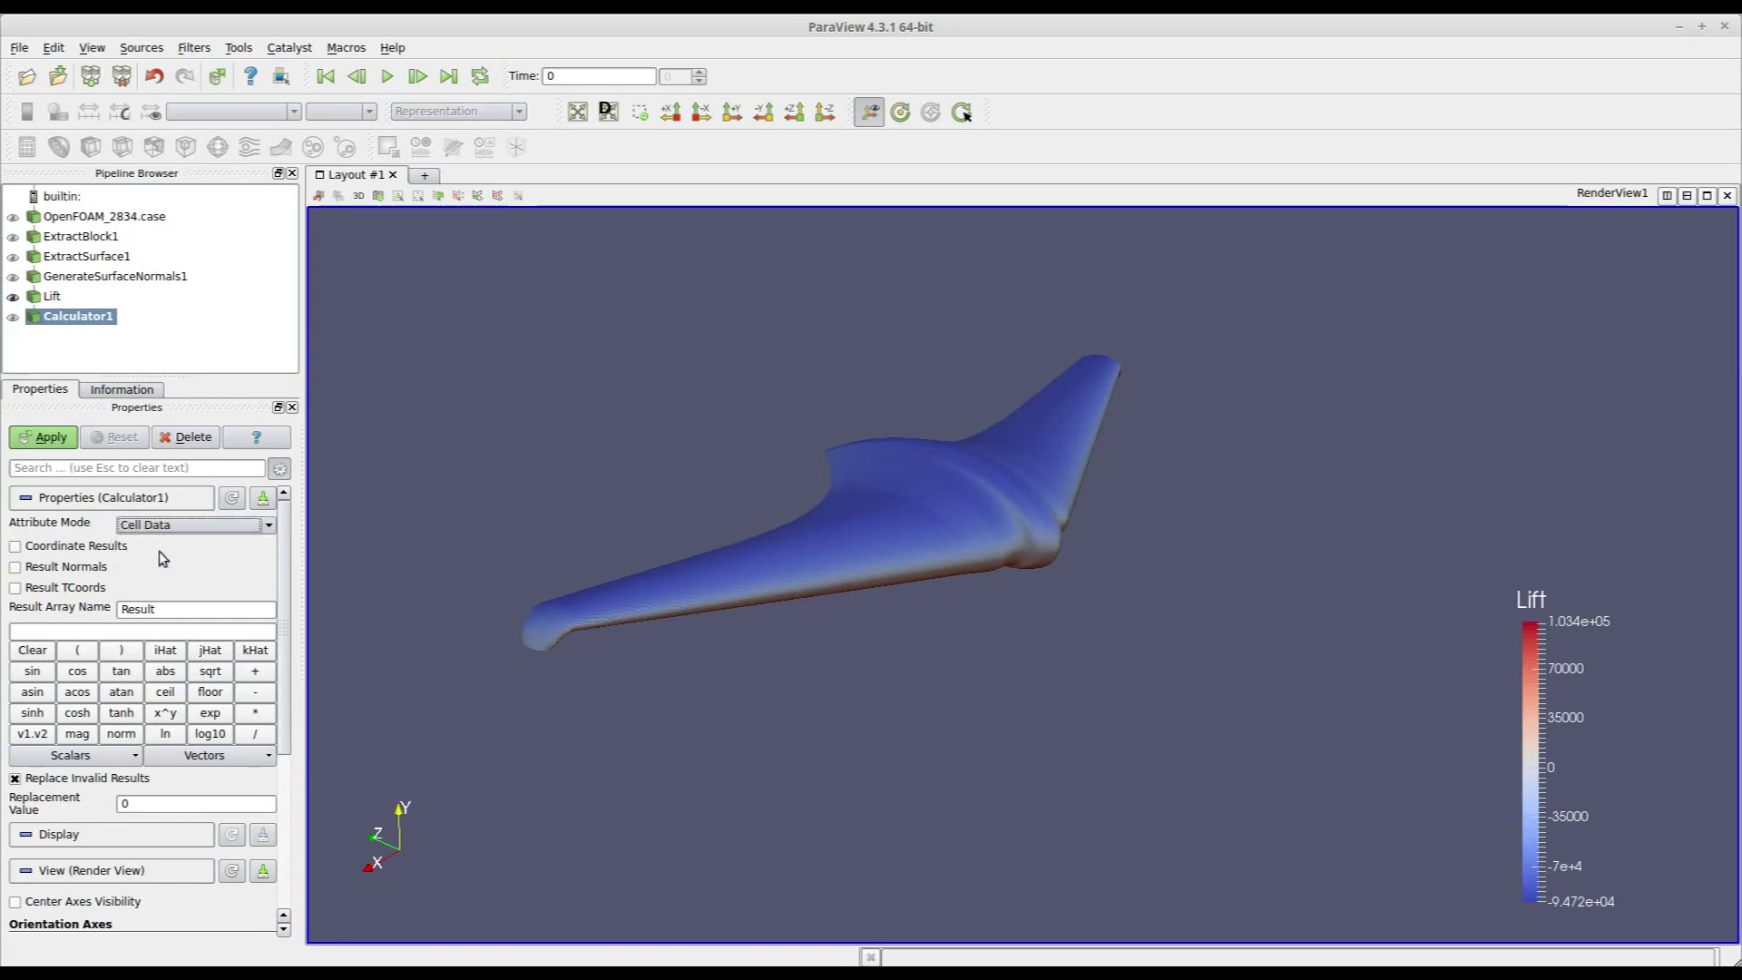
left_click_drag(164, 606, 92, 614)
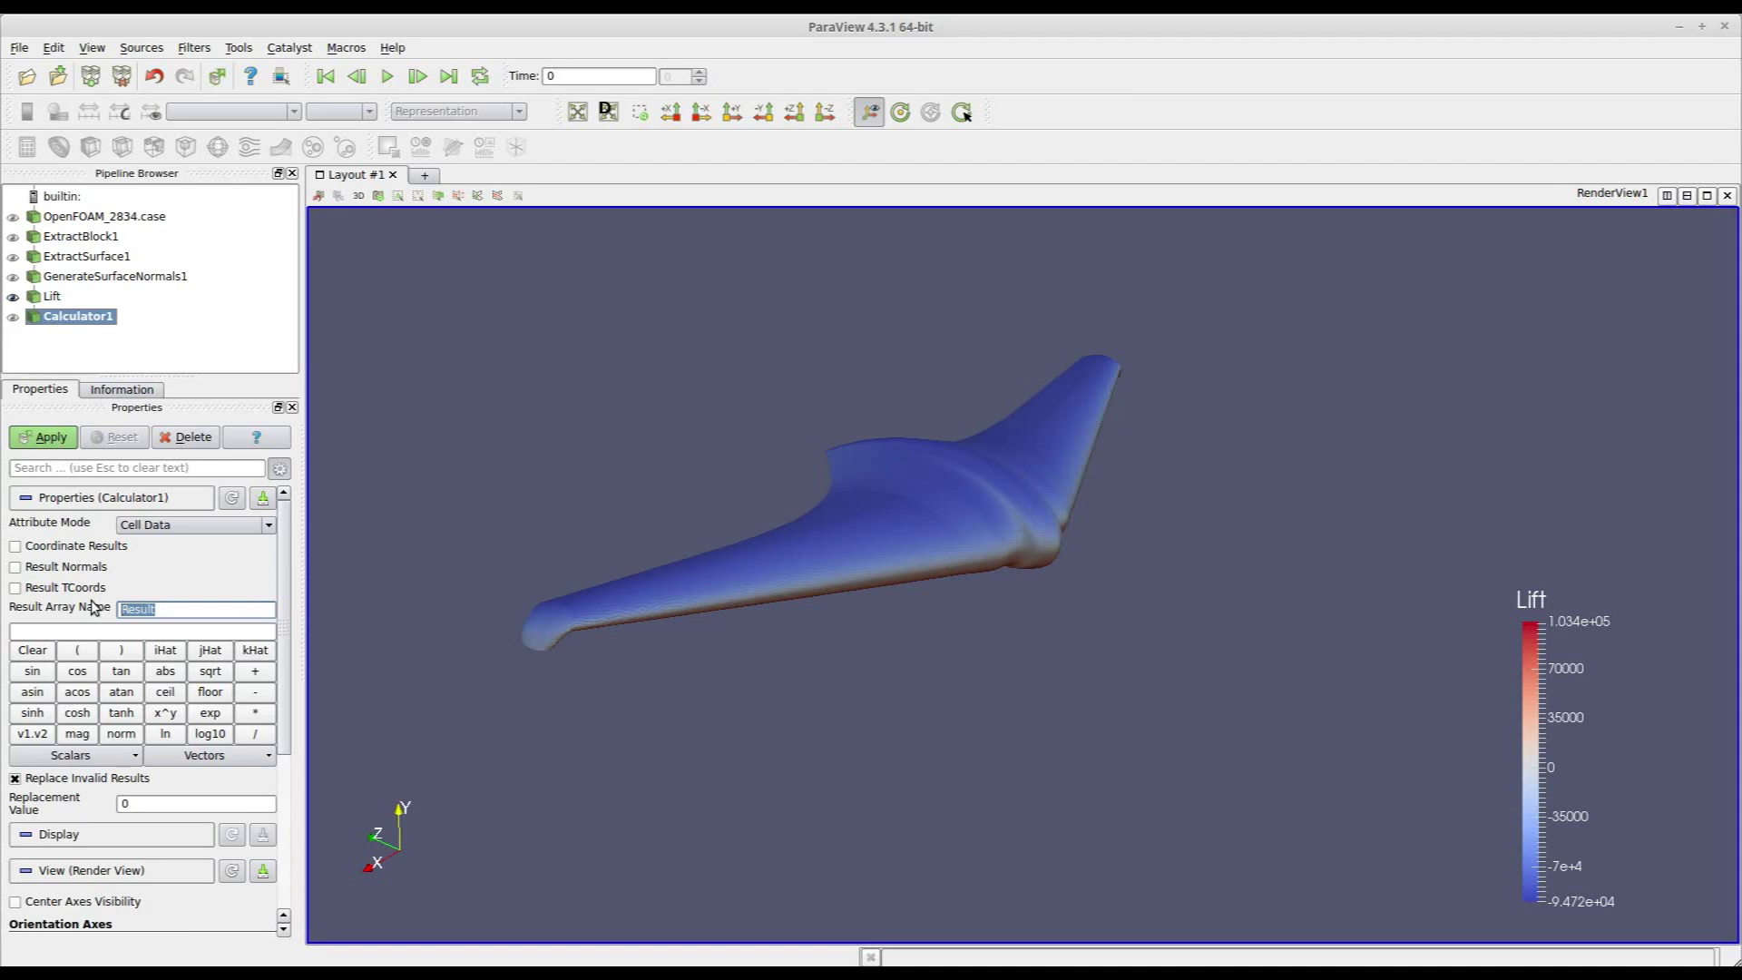
type("Drag")
Step: Define the Drag array as pressure*Normals_Z and apply the calculator
left_click(104, 754)
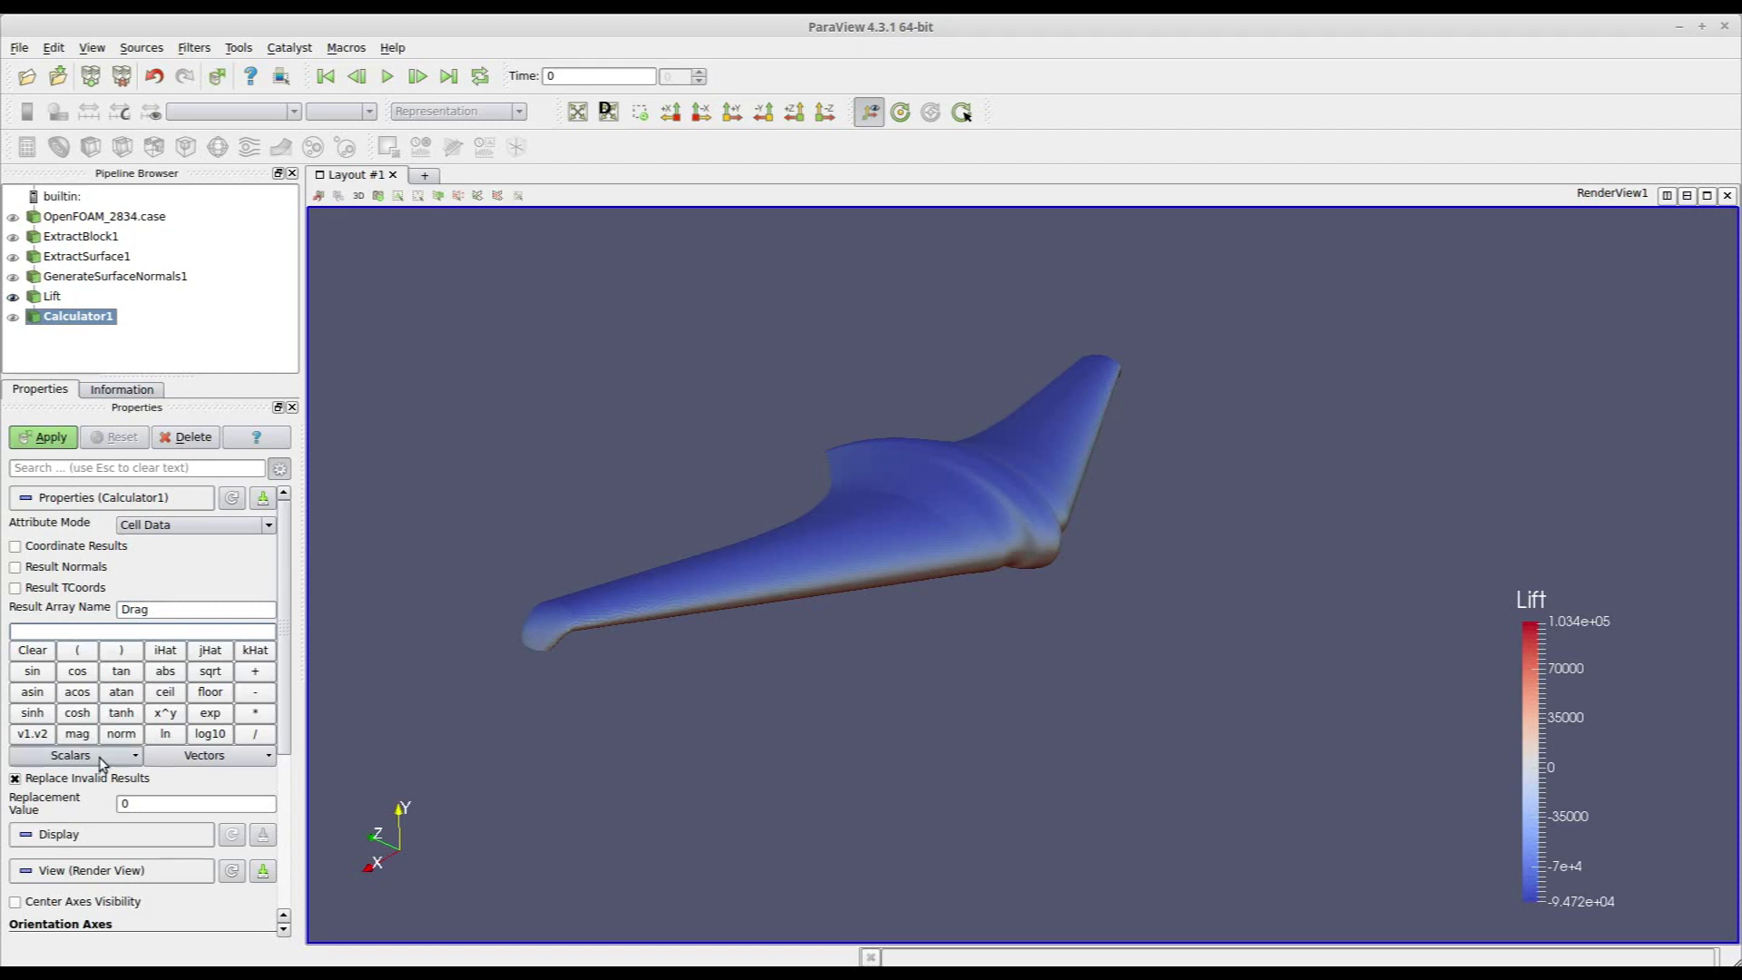
left_click(56, 849)
left_click(120, 632)
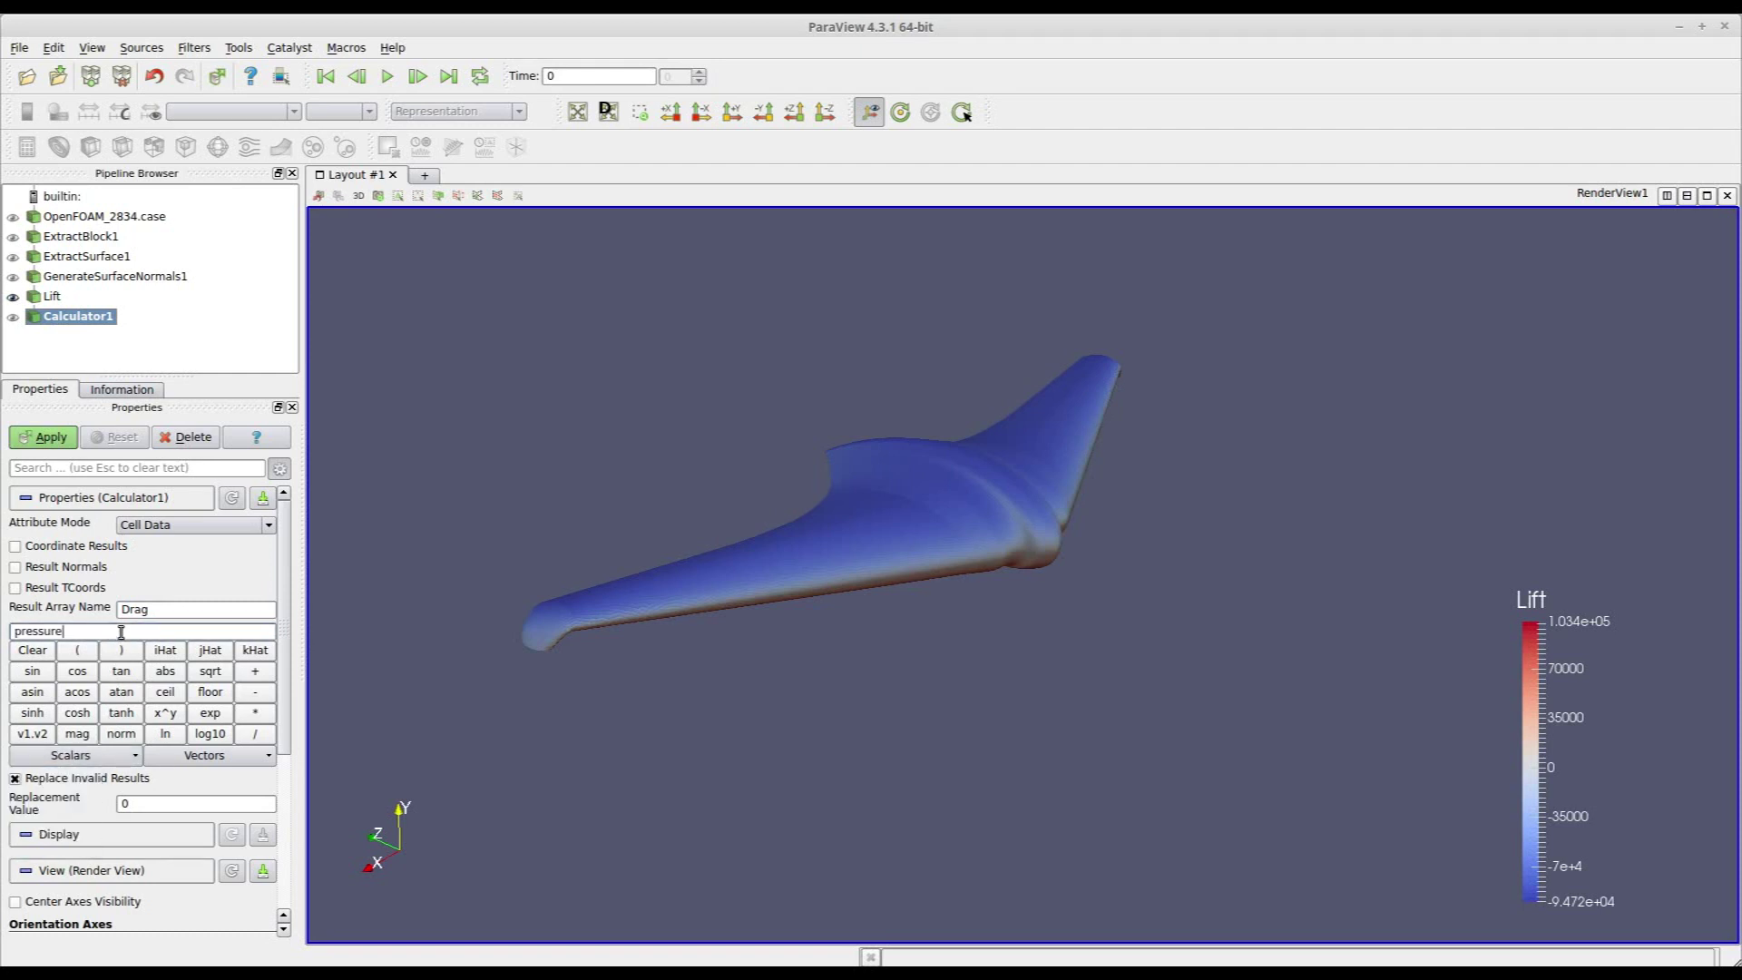
type("*")
left_click(47, 757)
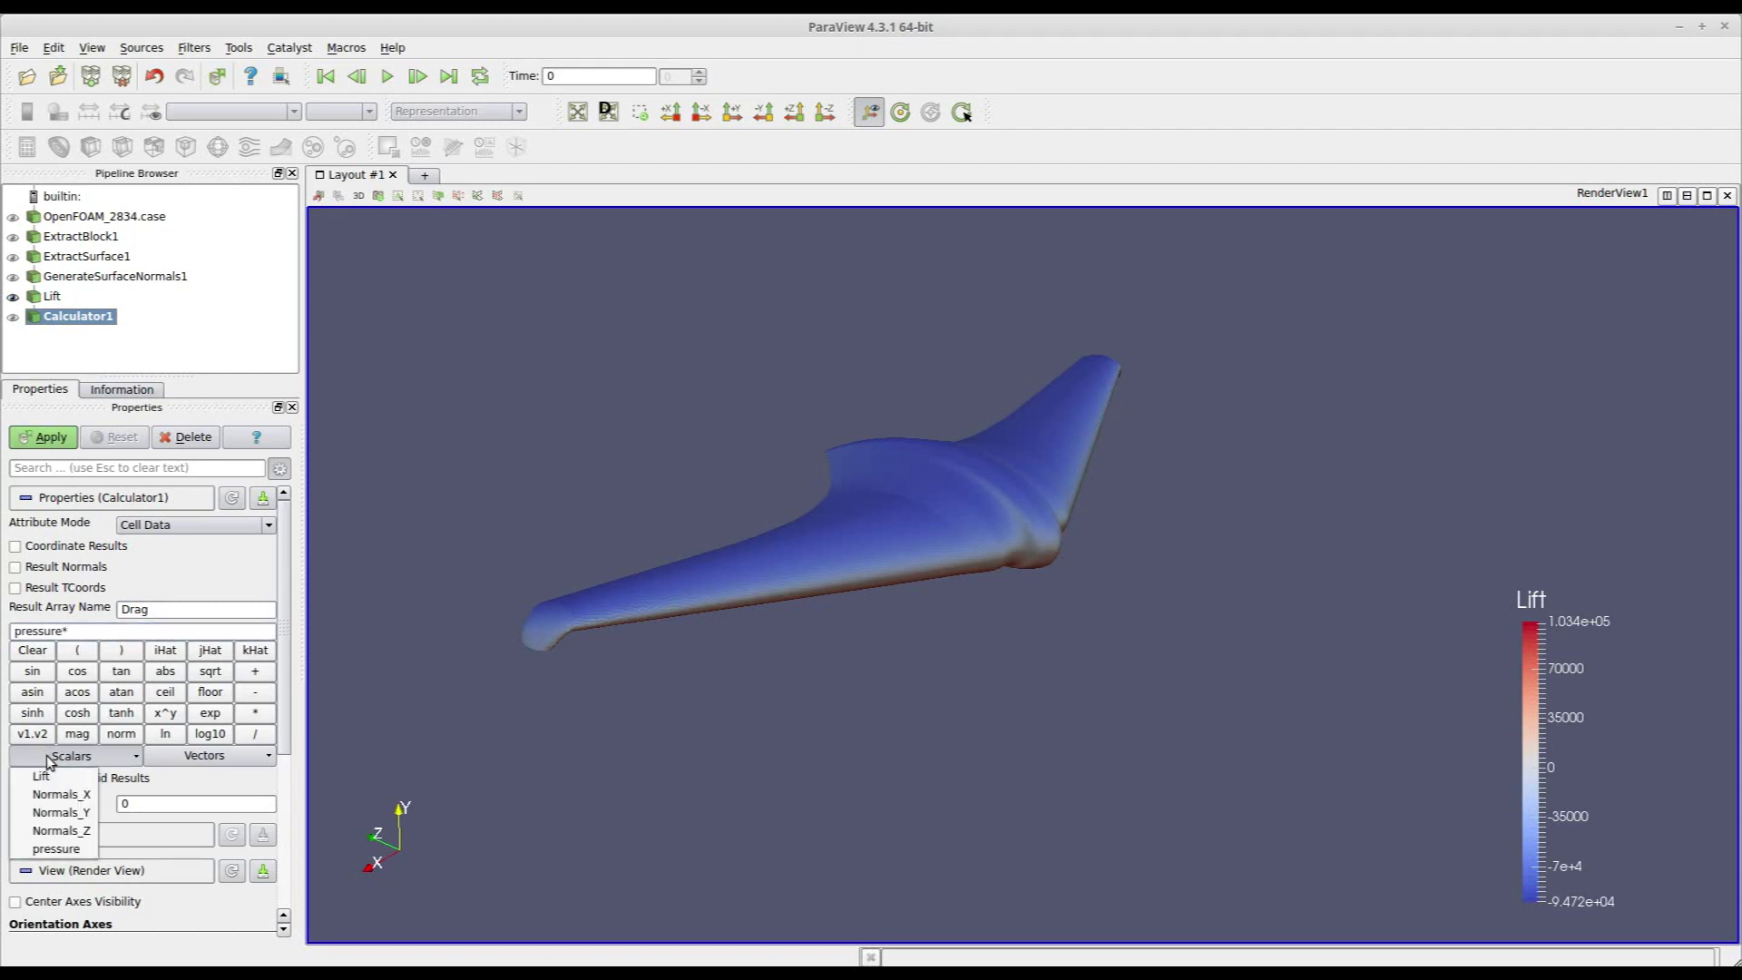
left_click(59, 831)
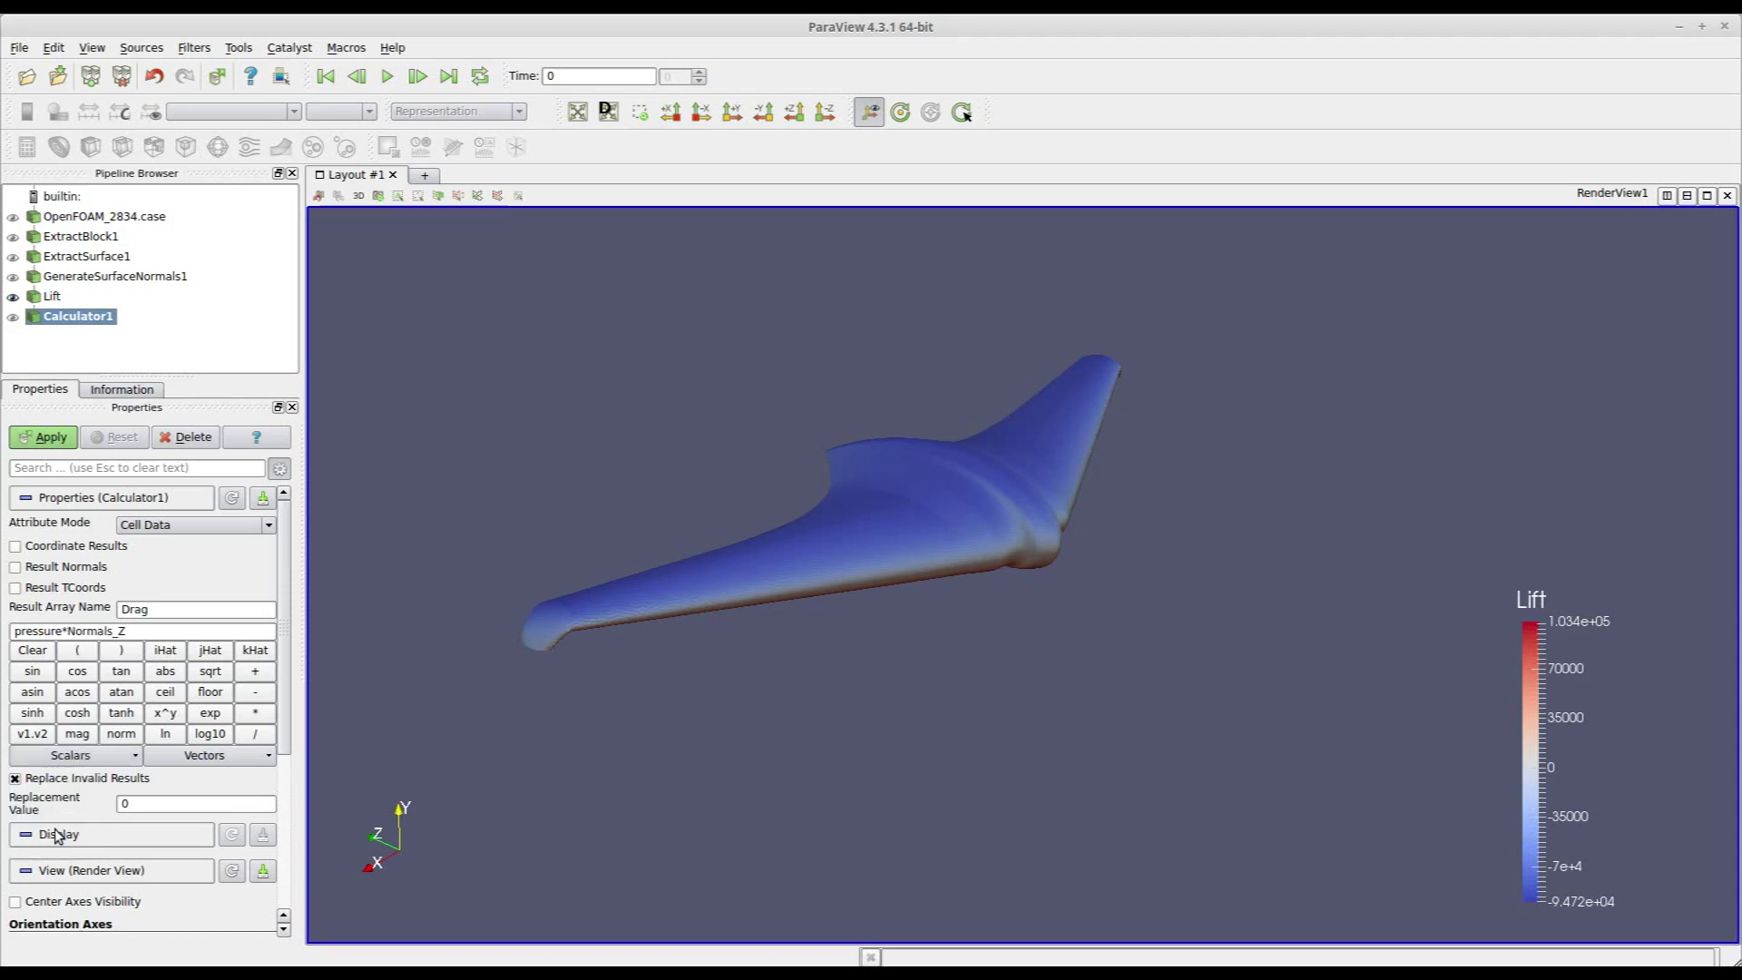
left_click(51, 438)
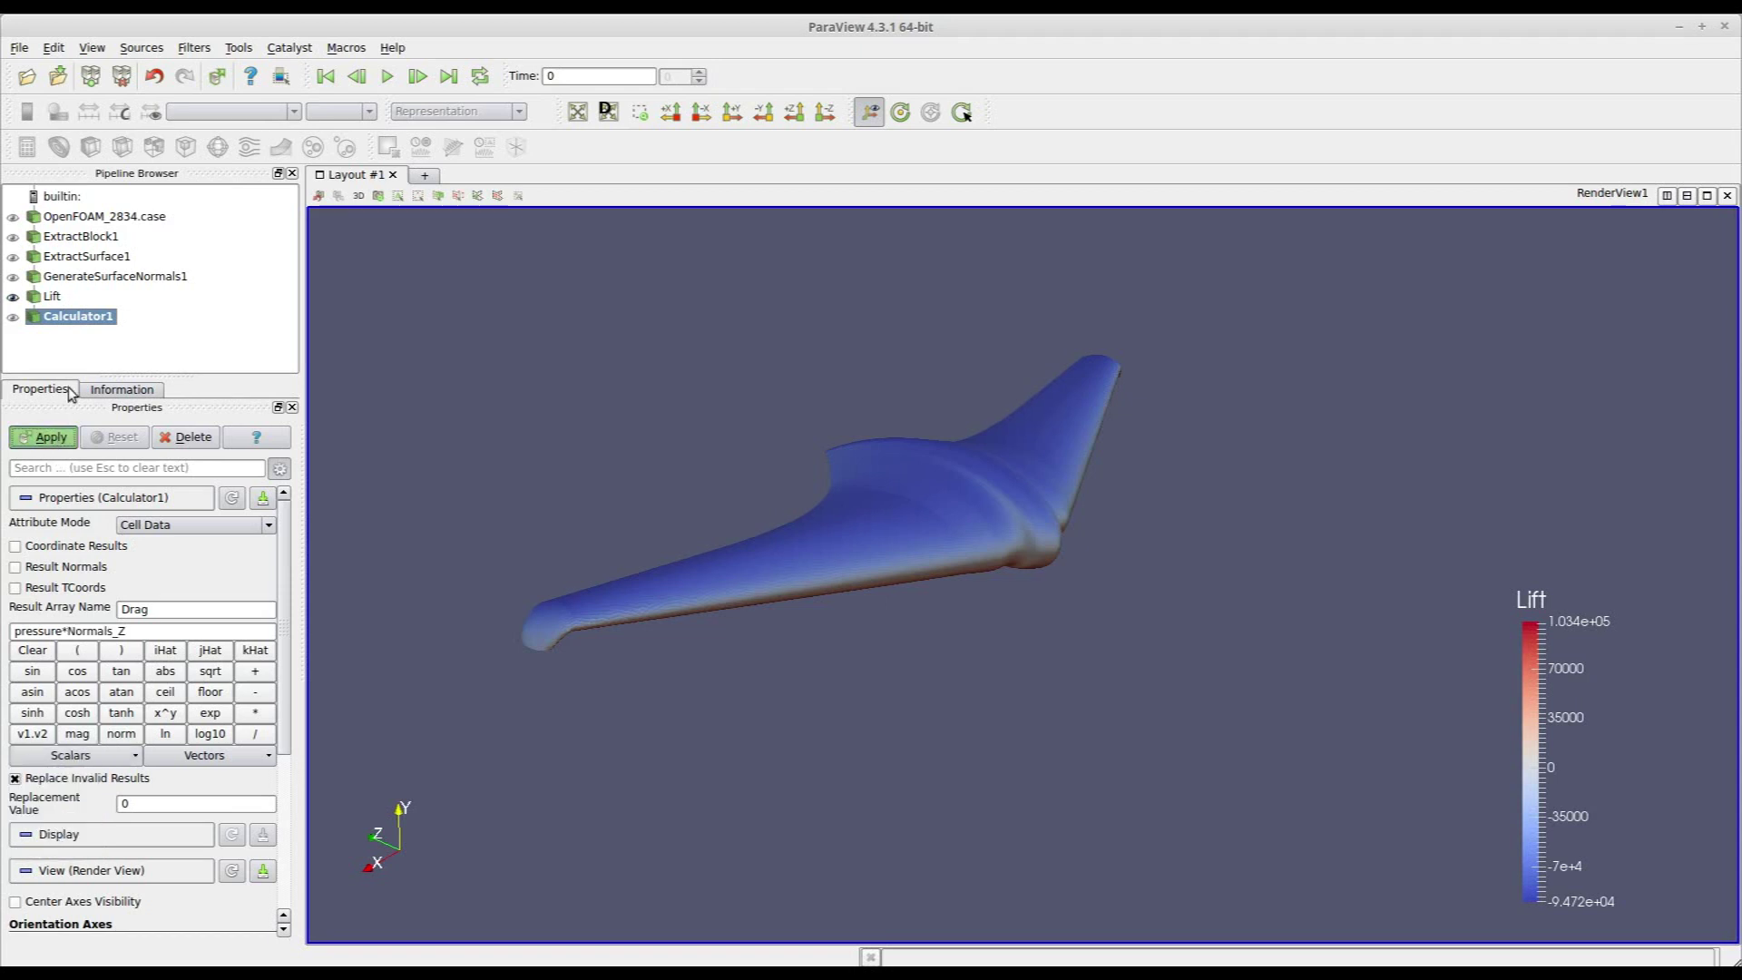
Step: Rename the drag calculator in the pipeline as Drag
double_click(103, 317)
type("Drag")
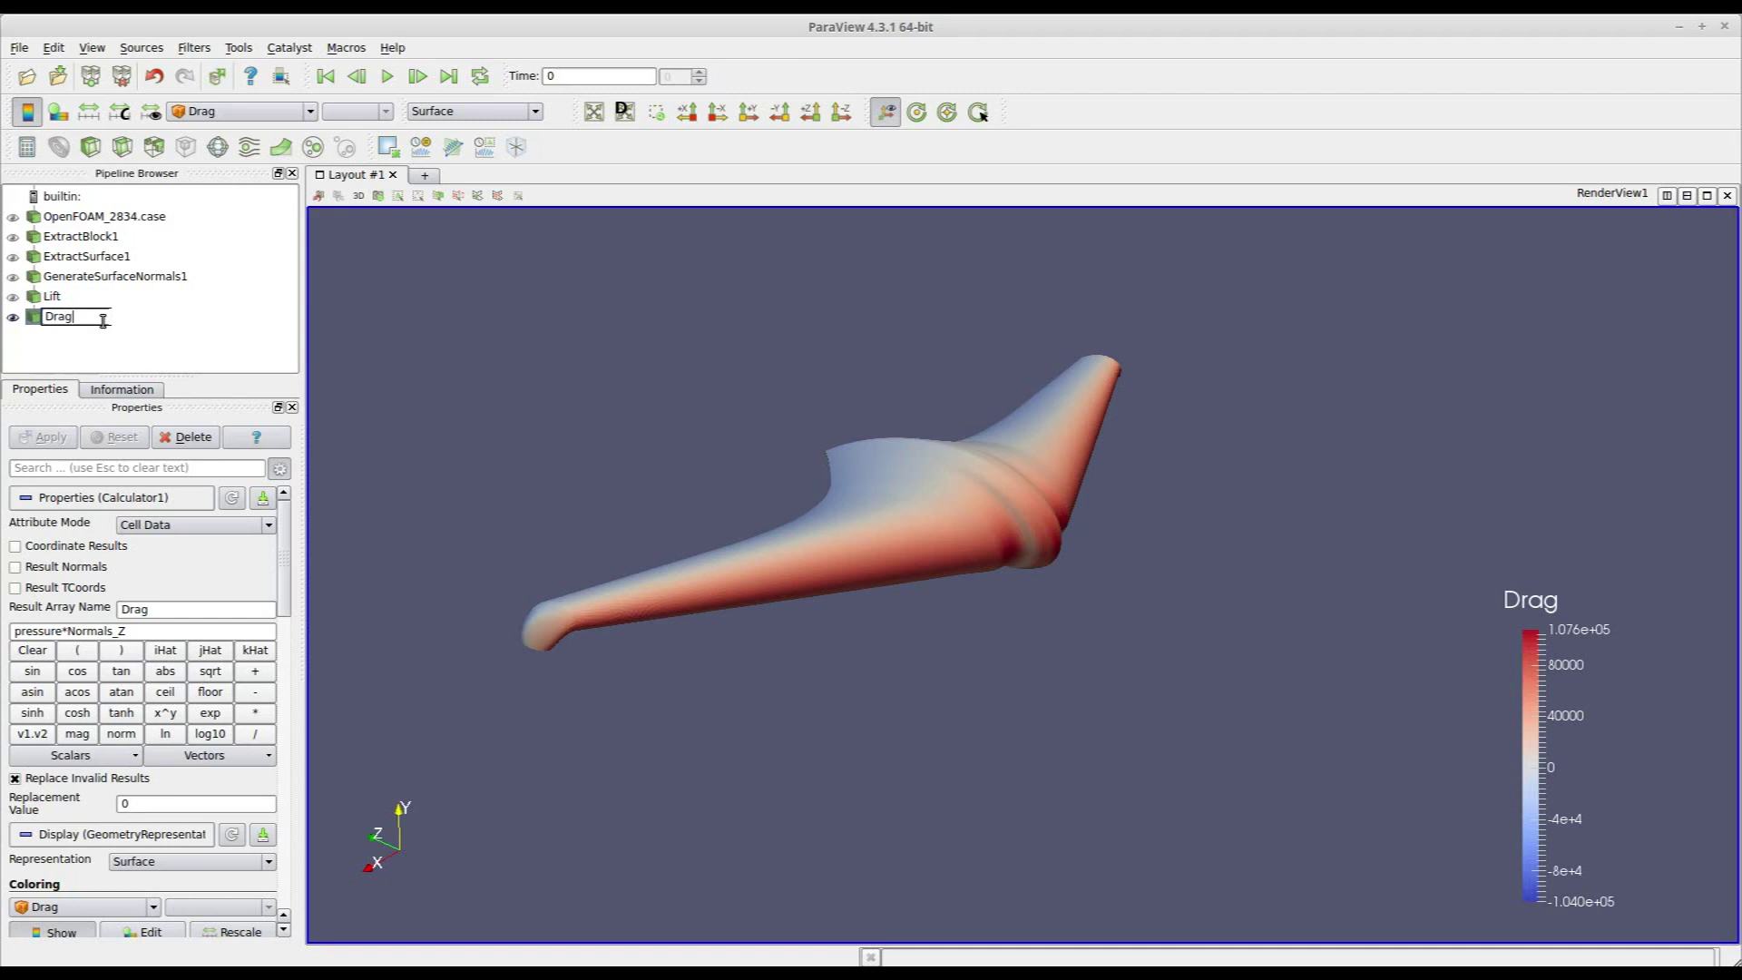
left_click(153, 351)
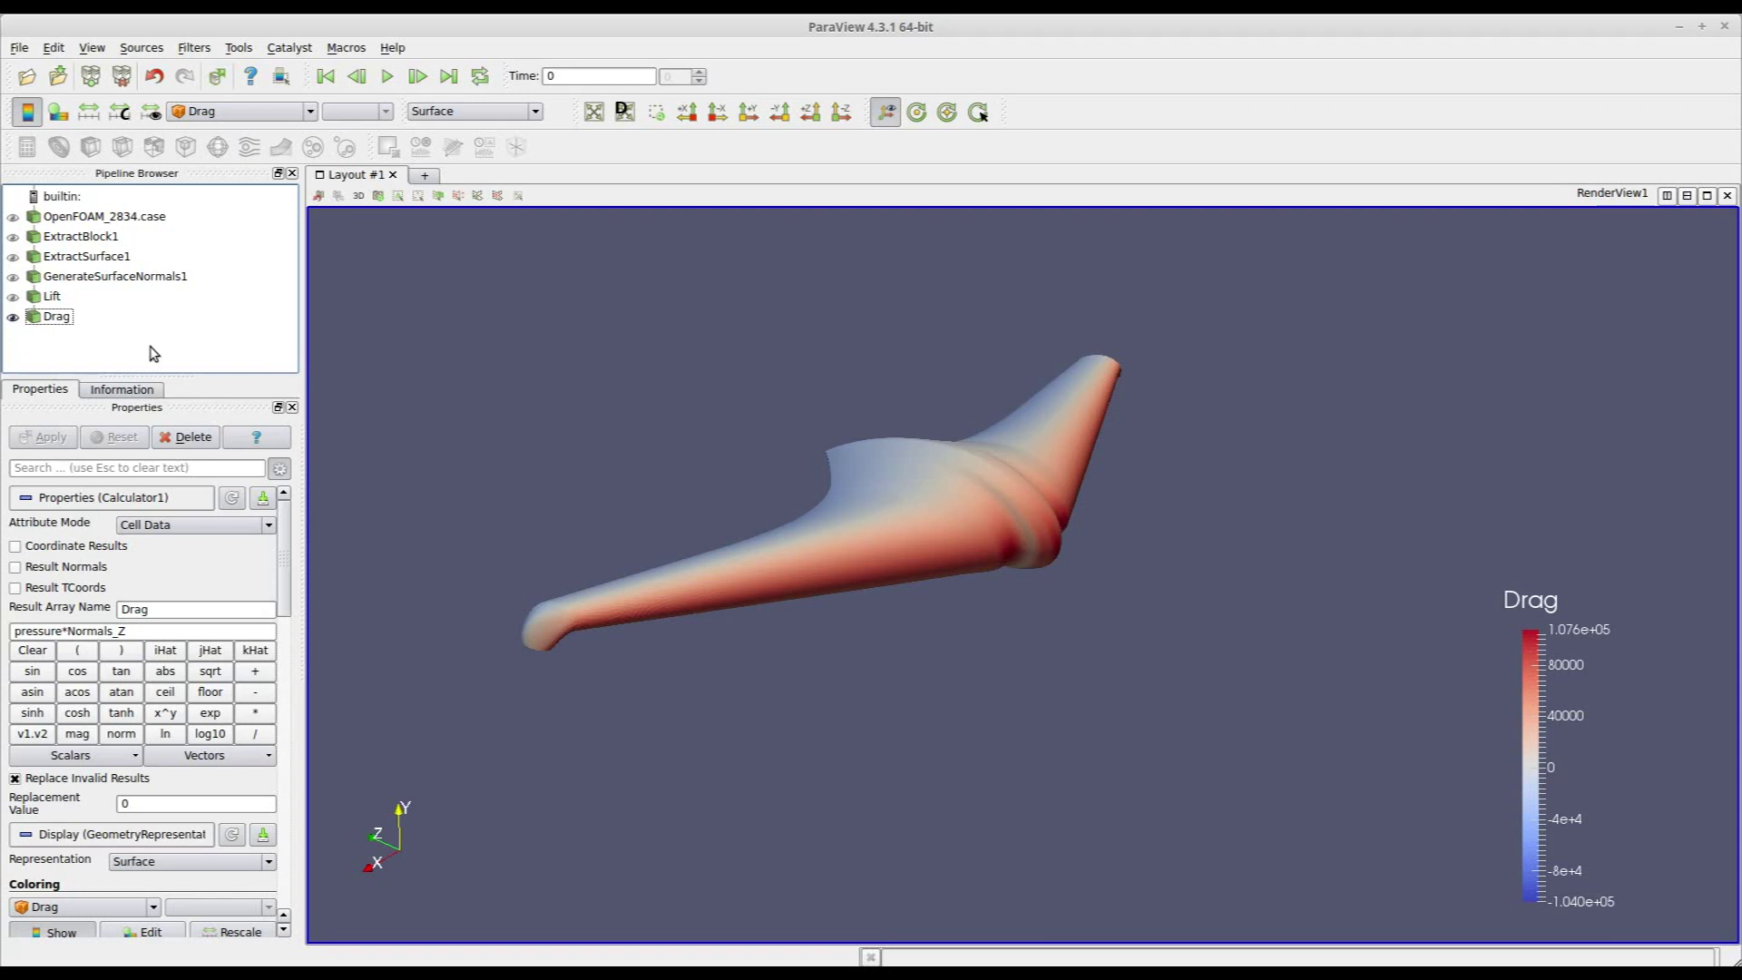
Step: Apply an Integrate Variables filter to the Drag result
left_click(53, 320)
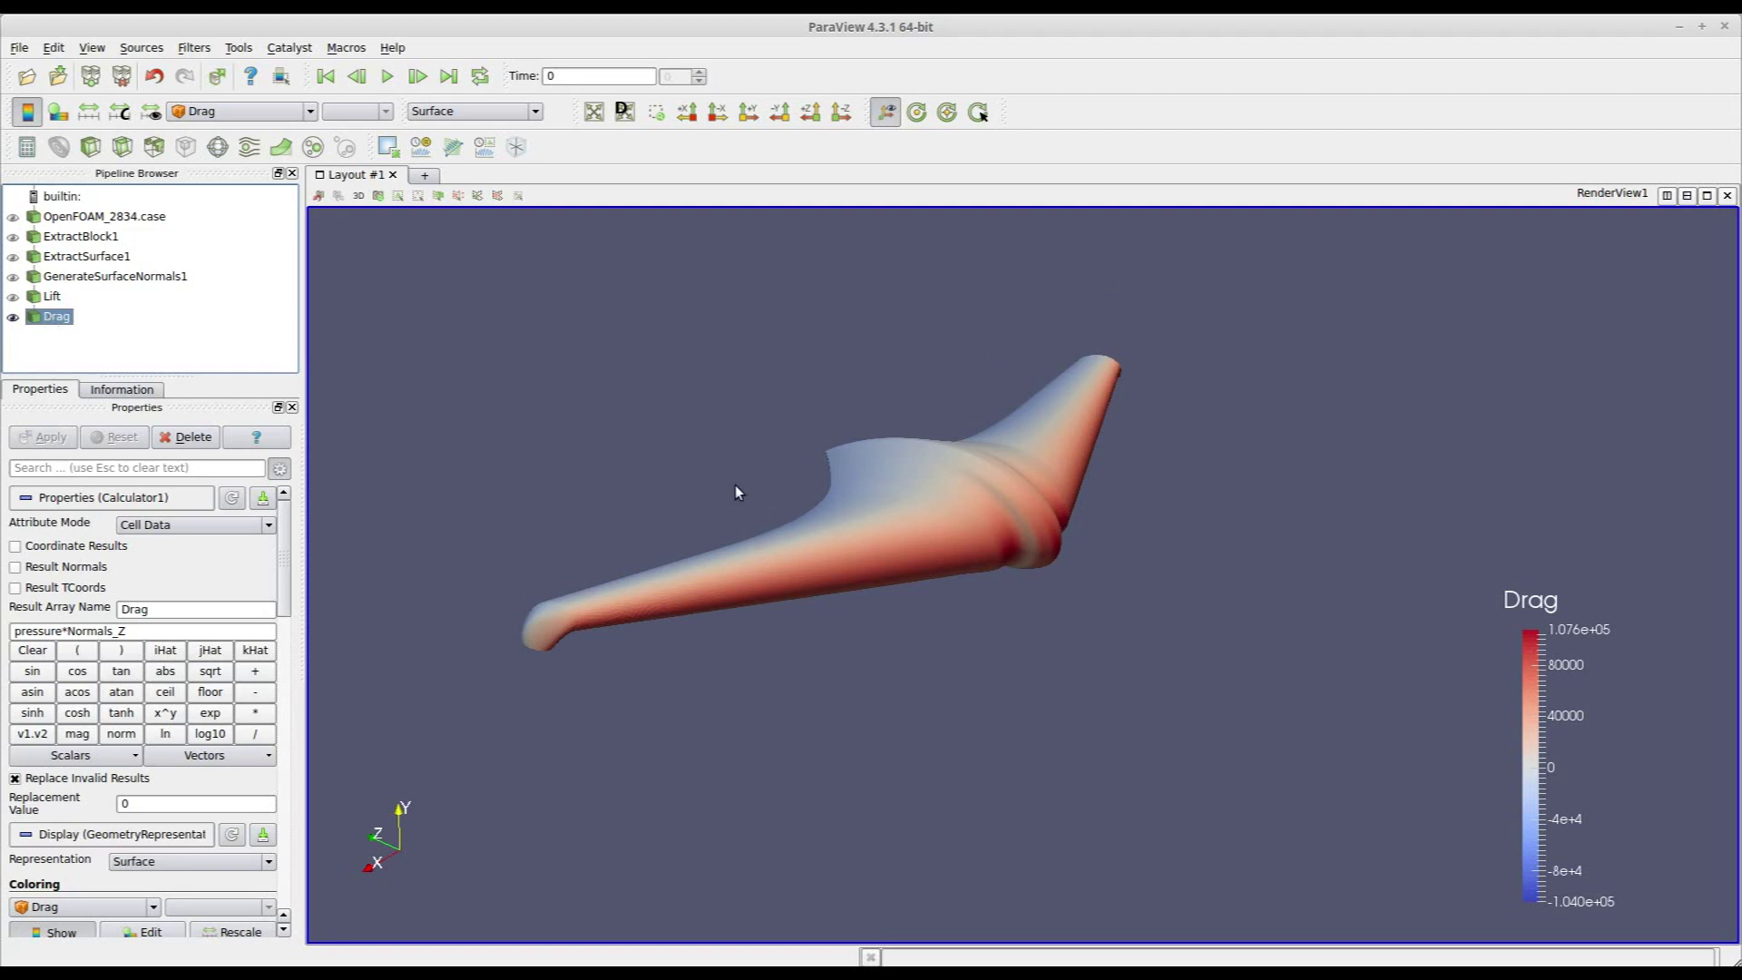
left_click(193, 47)
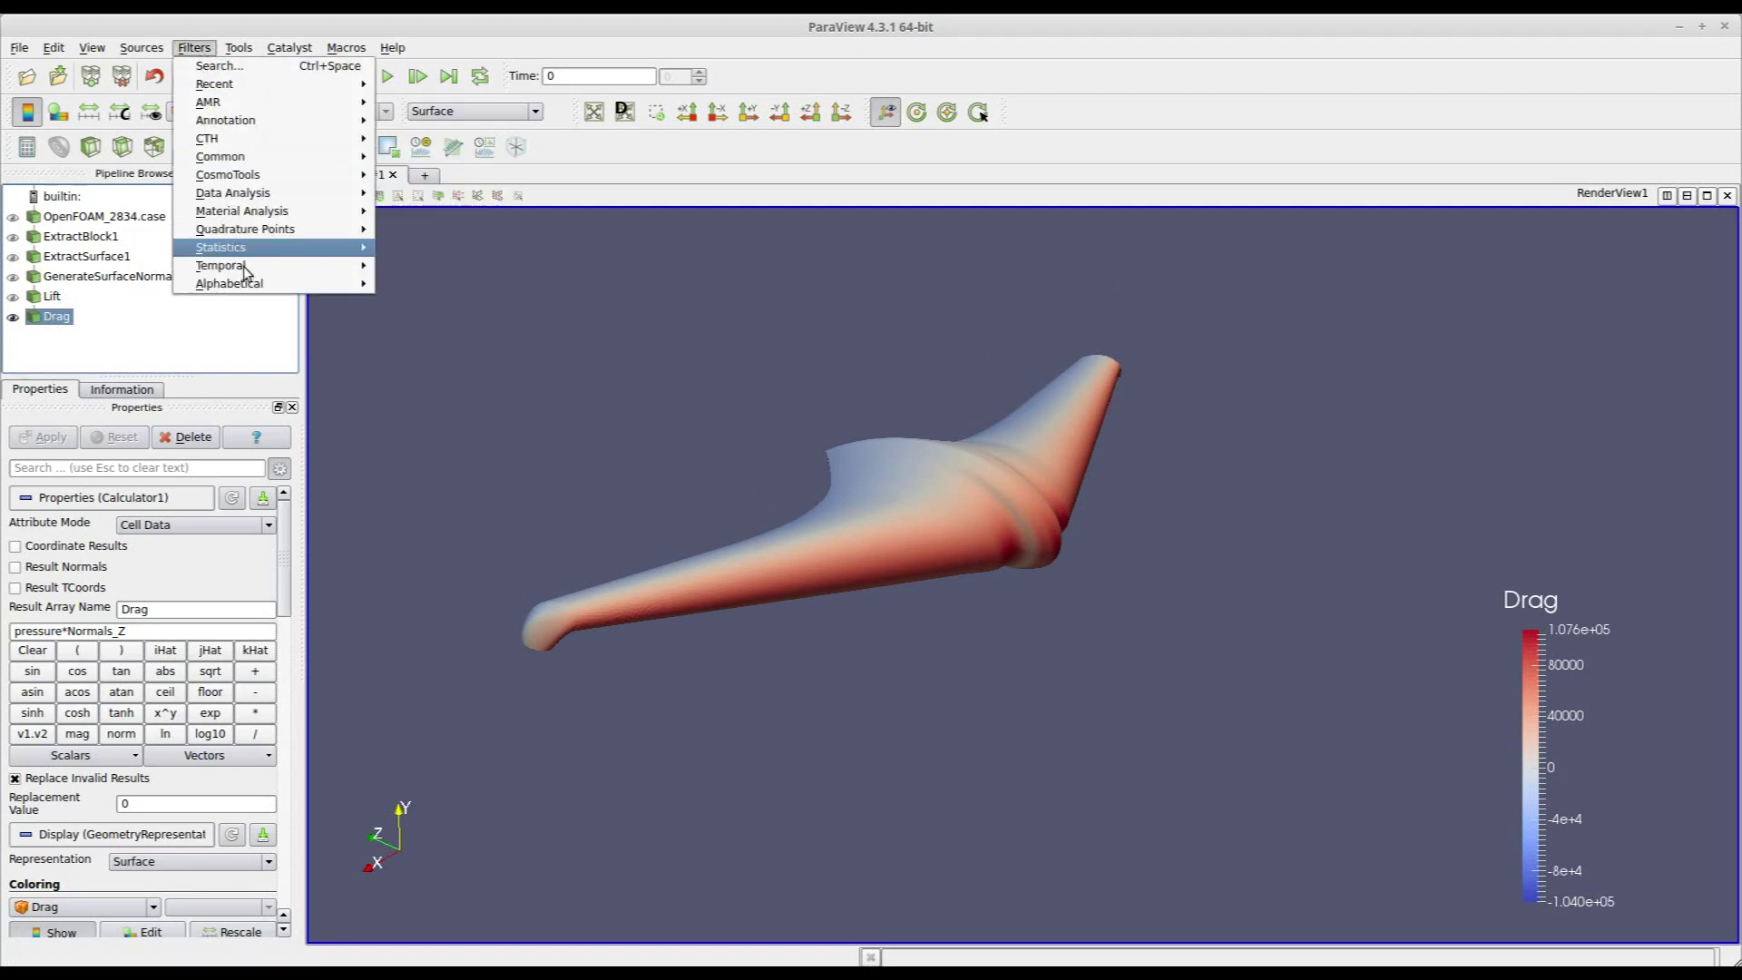
mouse_move(258, 283)
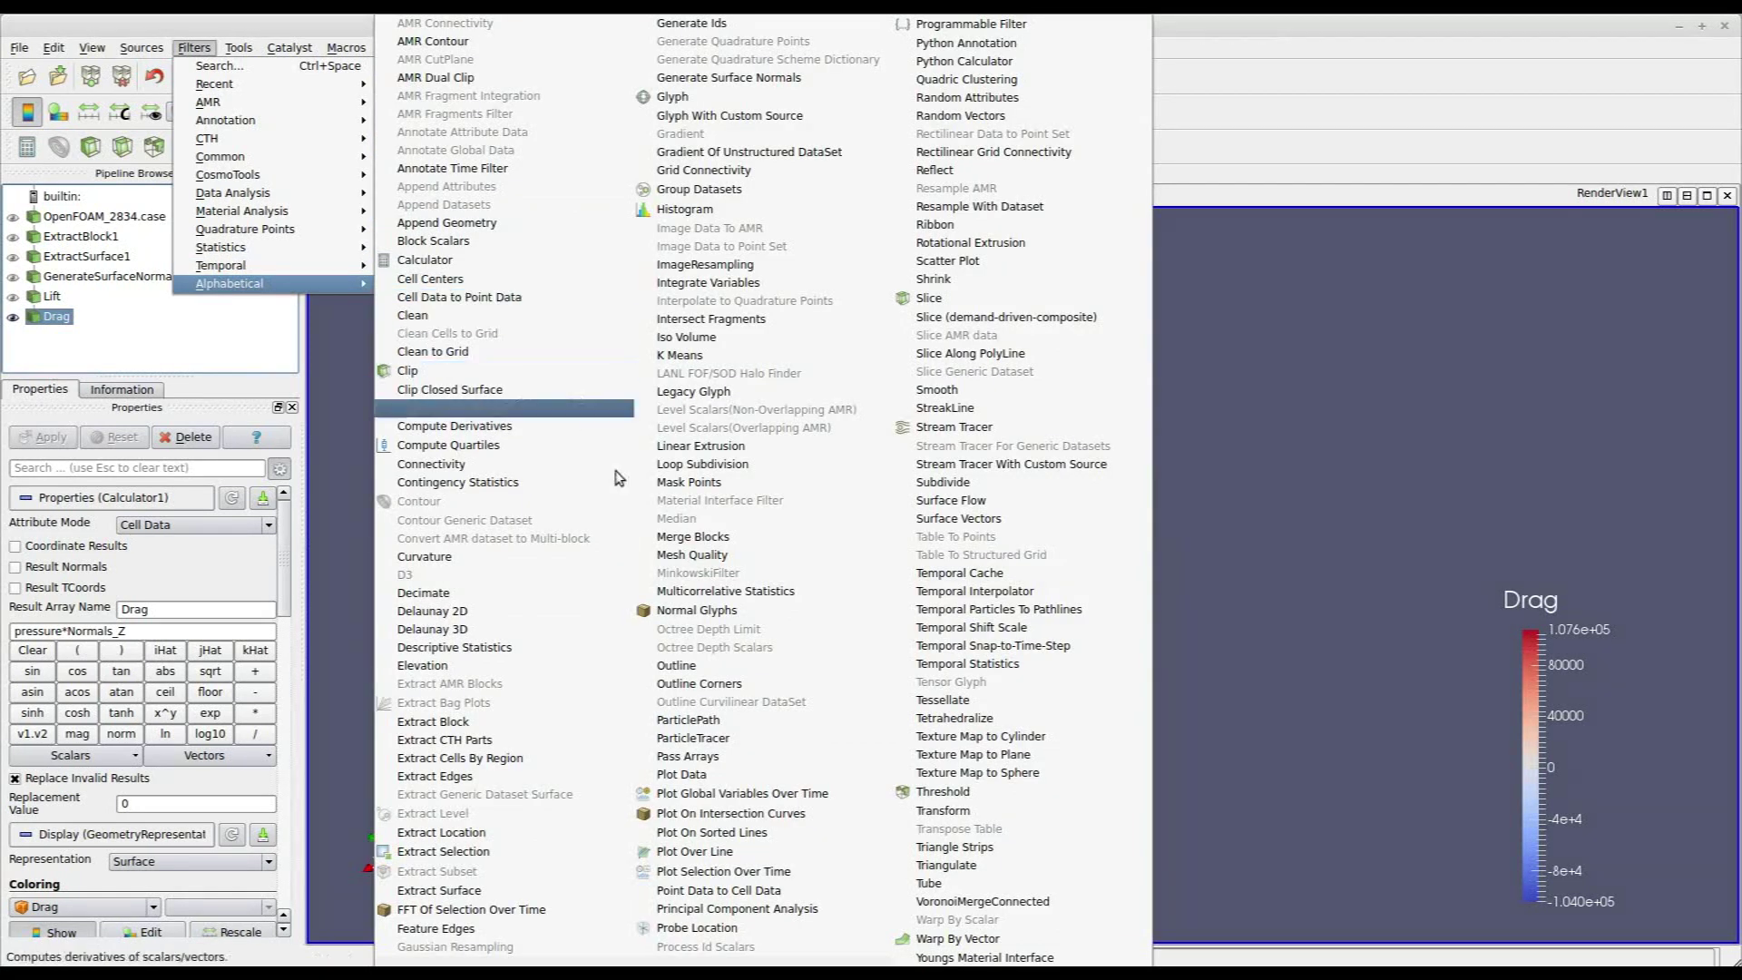
left_click(775, 281)
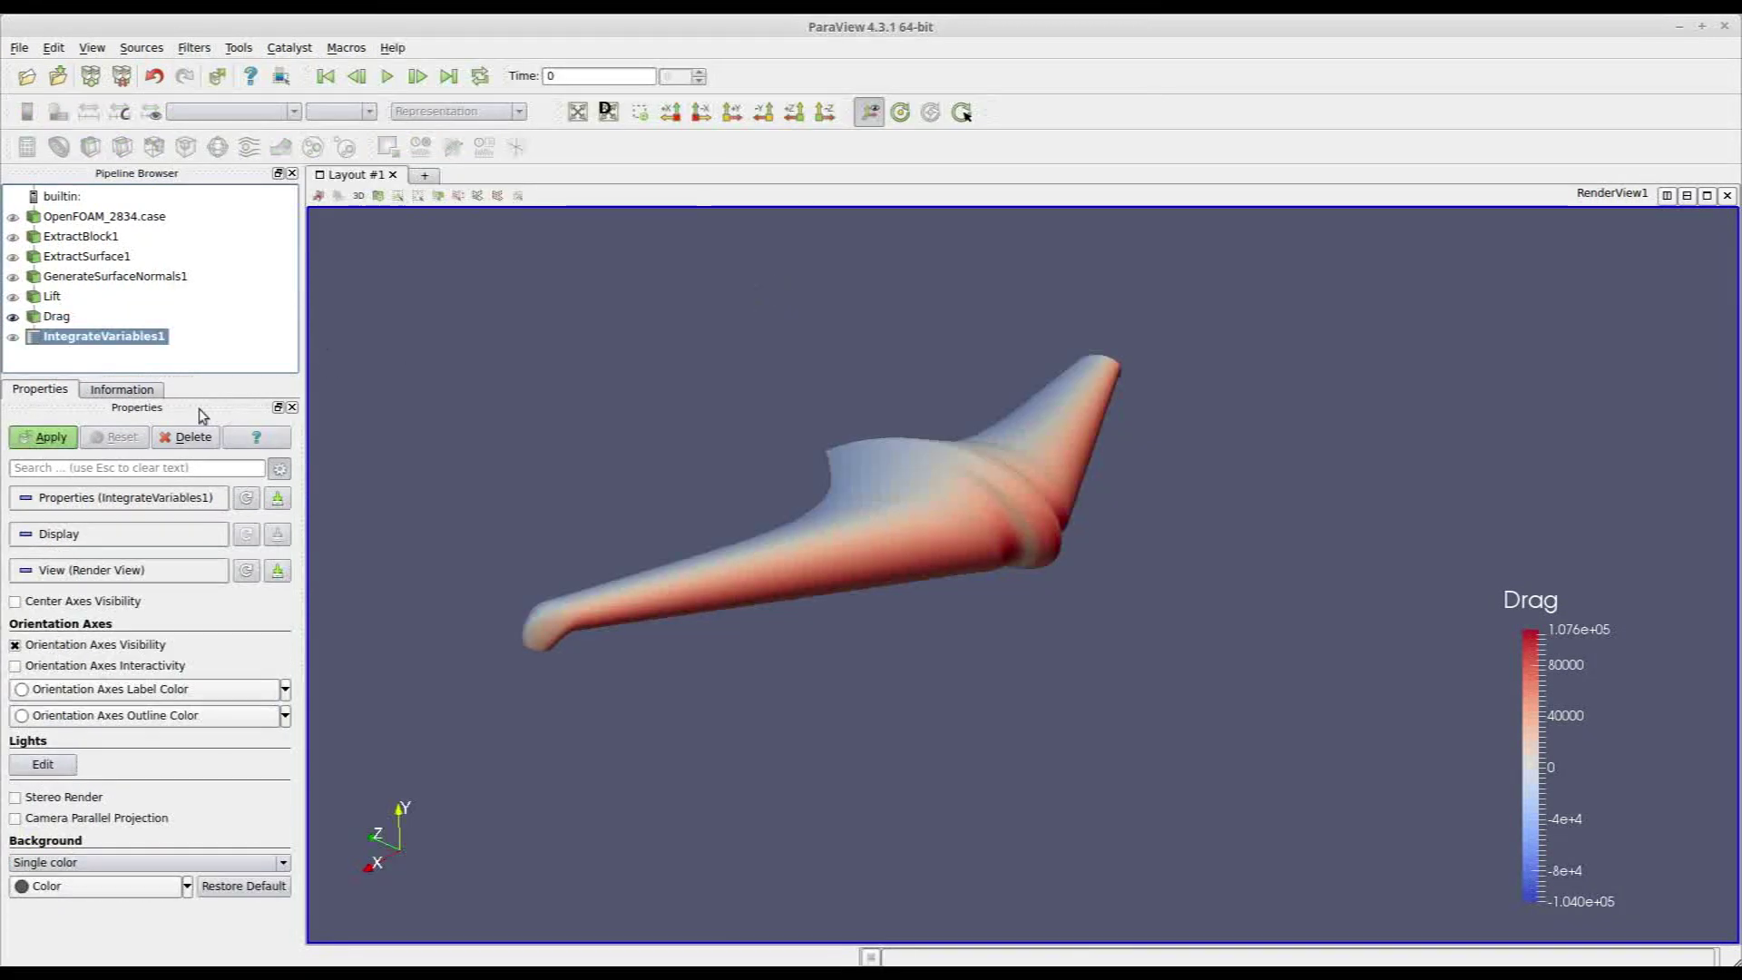
left_click(64, 438)
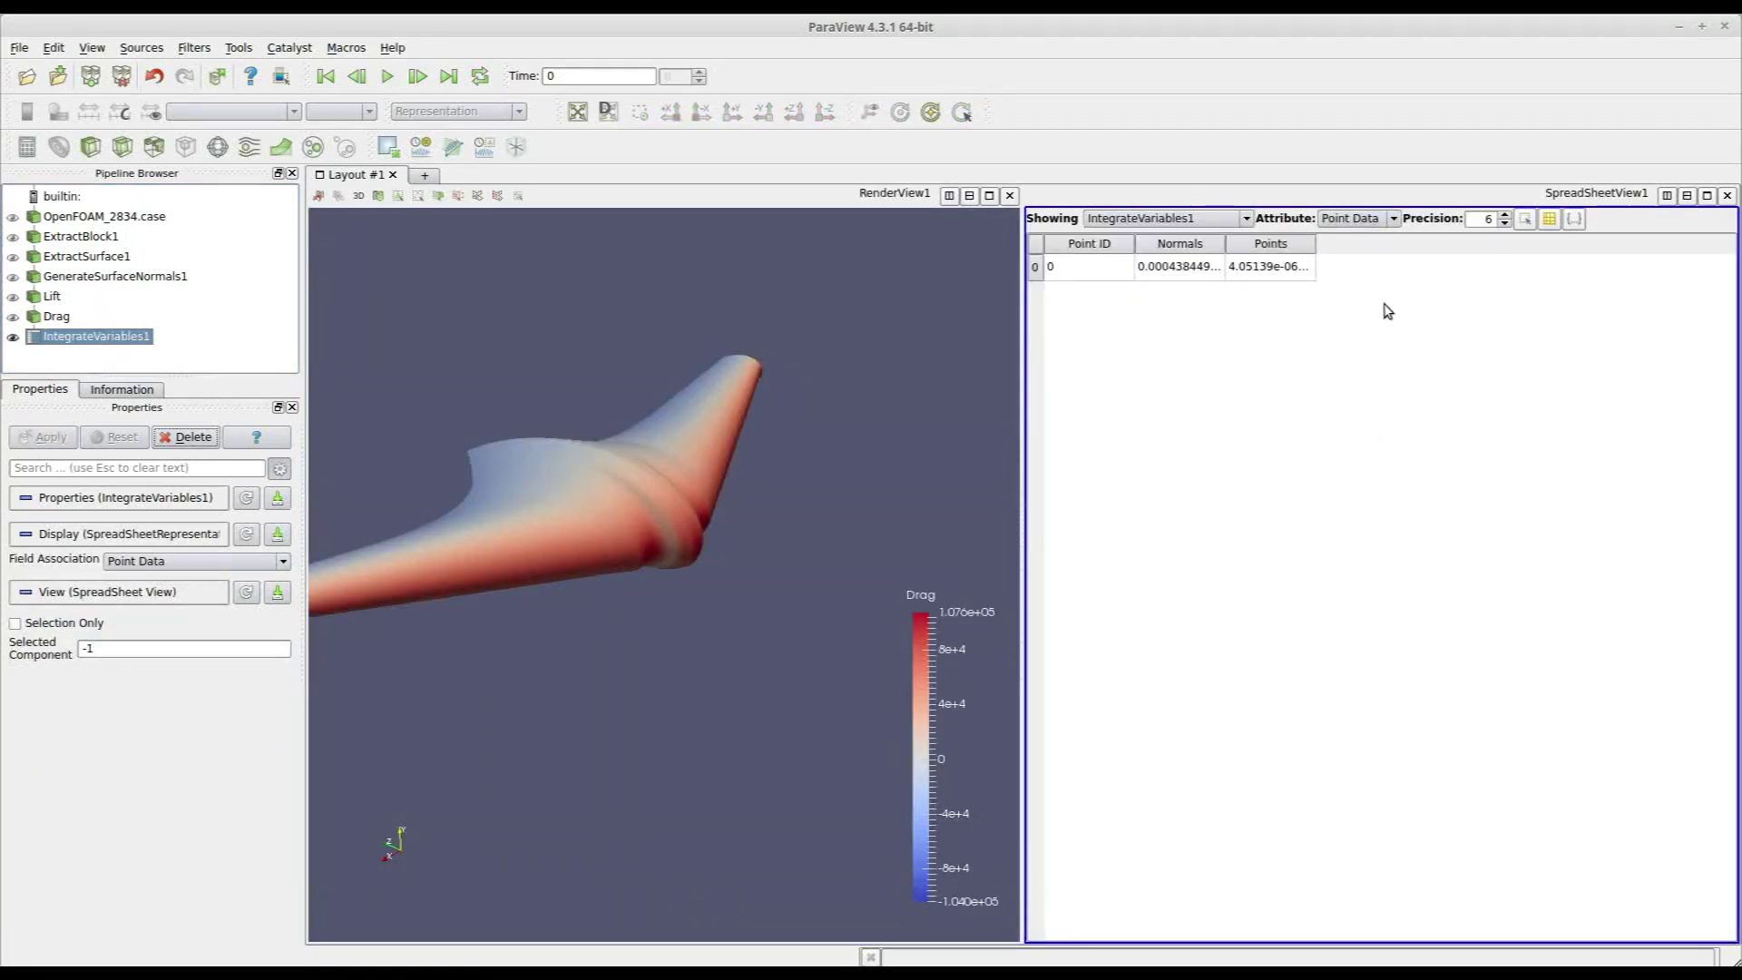
Step: Switch the integration spreadsheet to Cell Data to read the integrated drag and lift values
left_click(1367, 221)
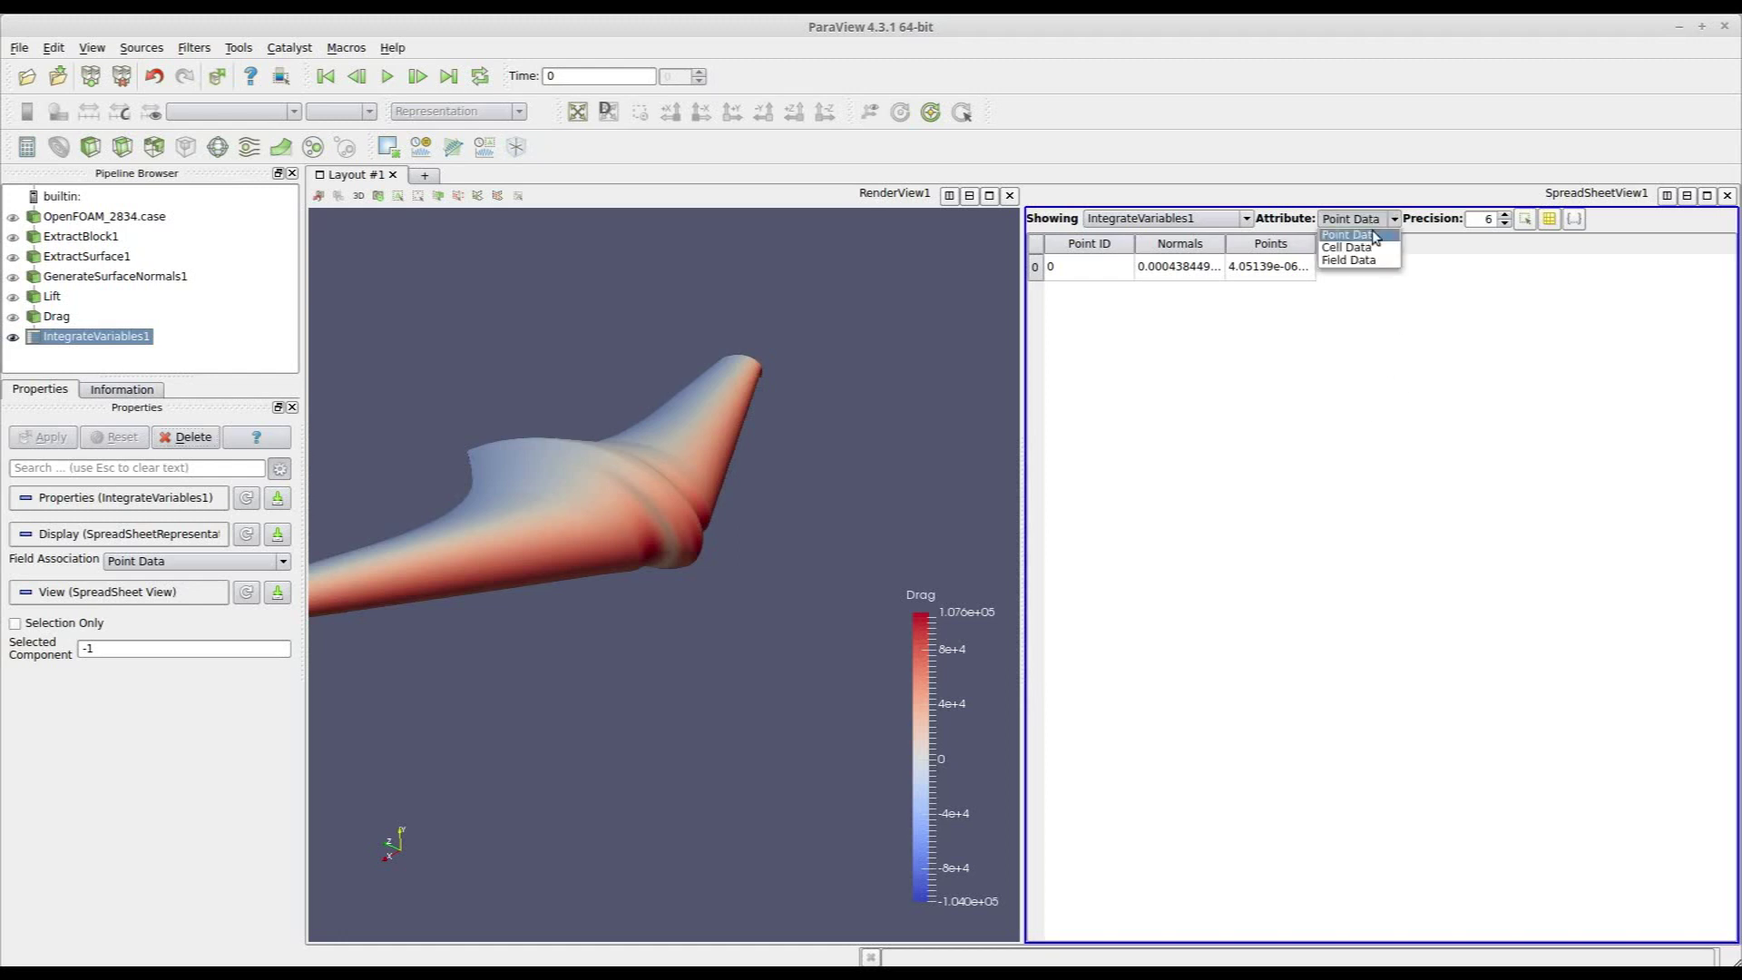
left_click(1360, 247)
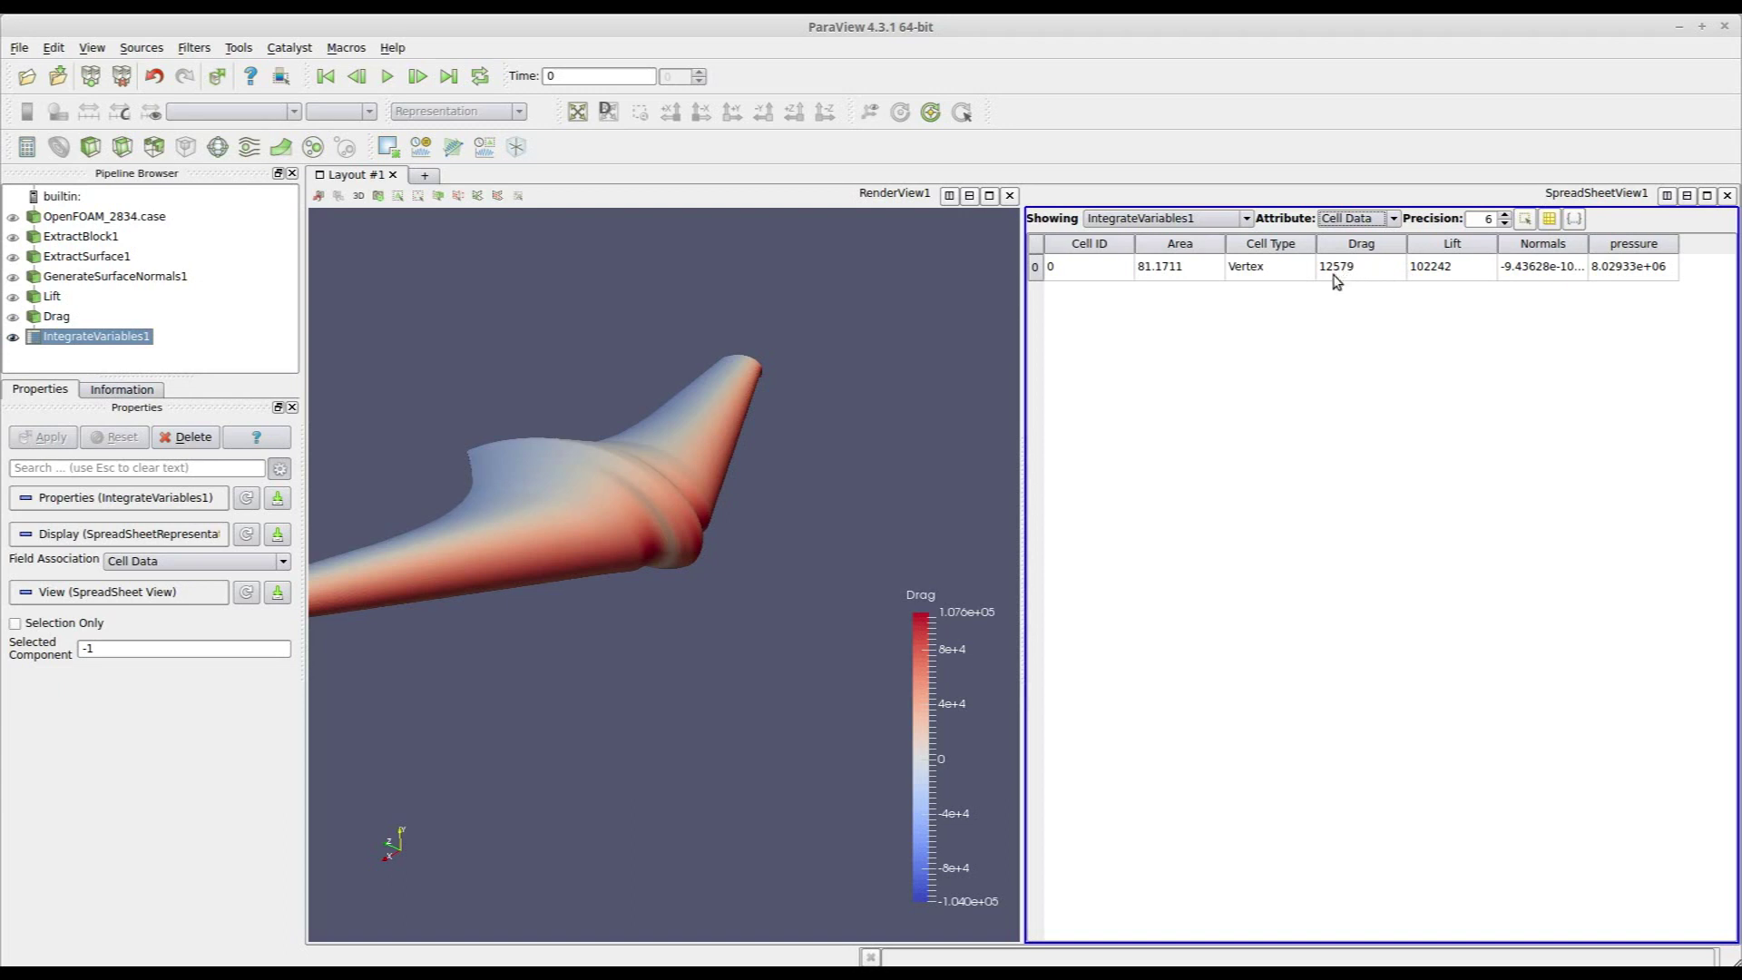
left_click_drag(884, 481, 918, 488)
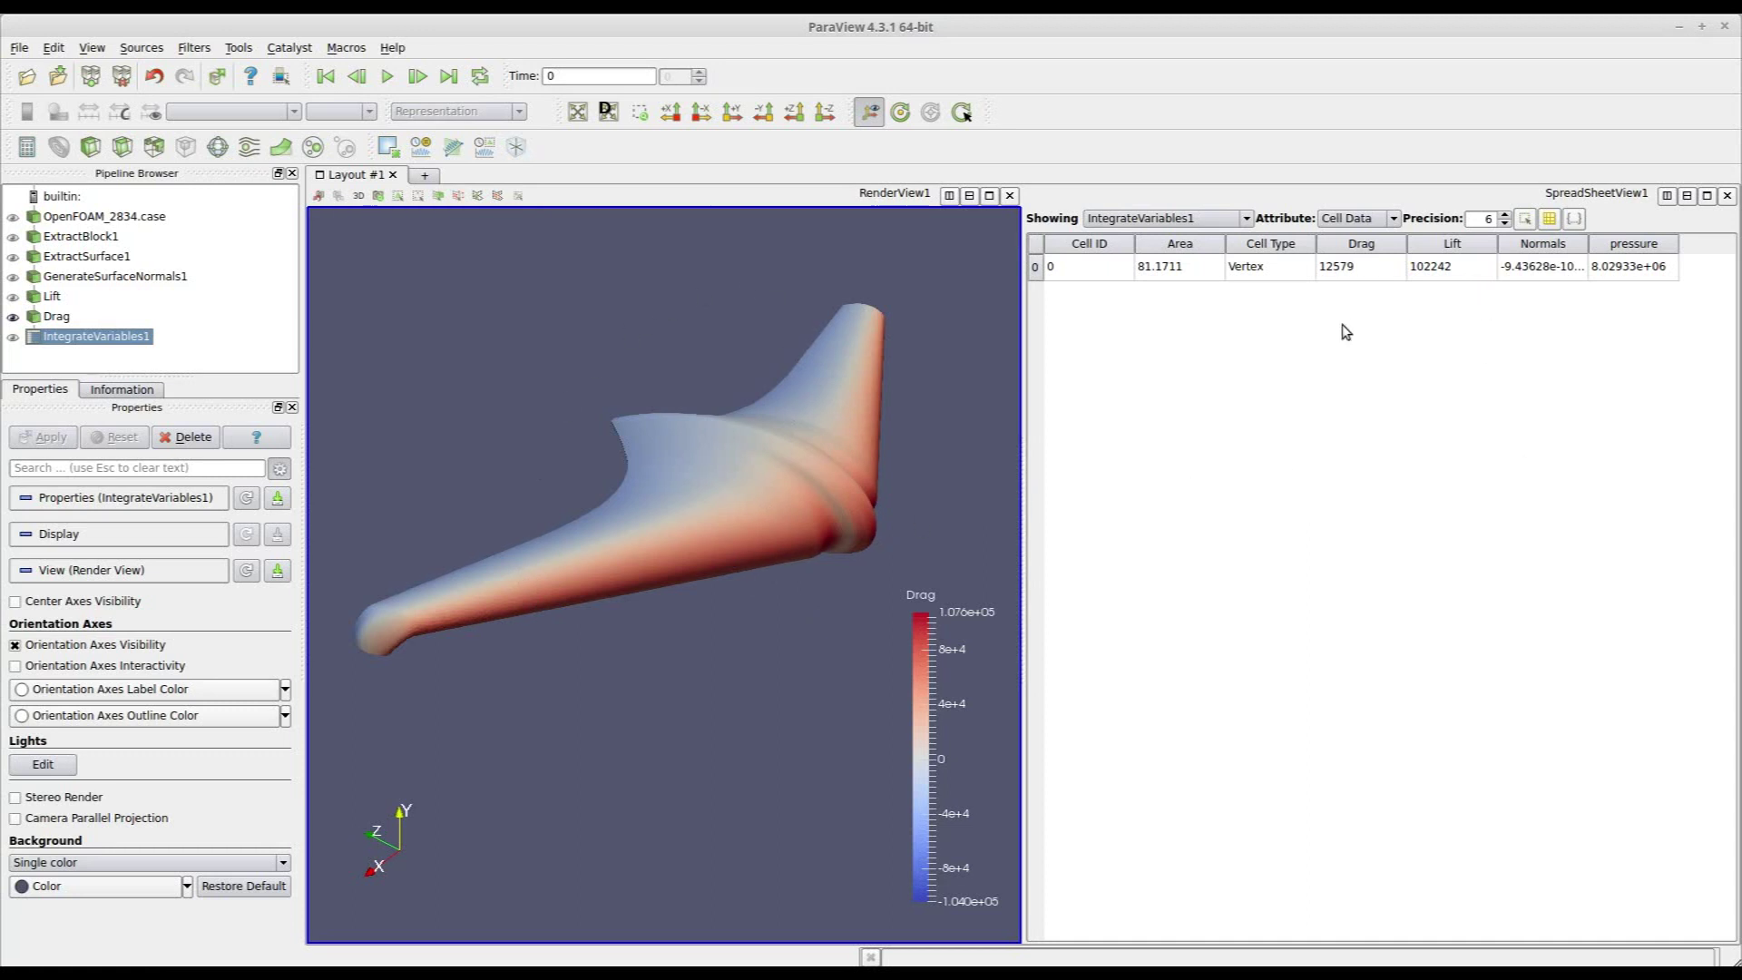
left_click_drag(986, 492, 976, 429)
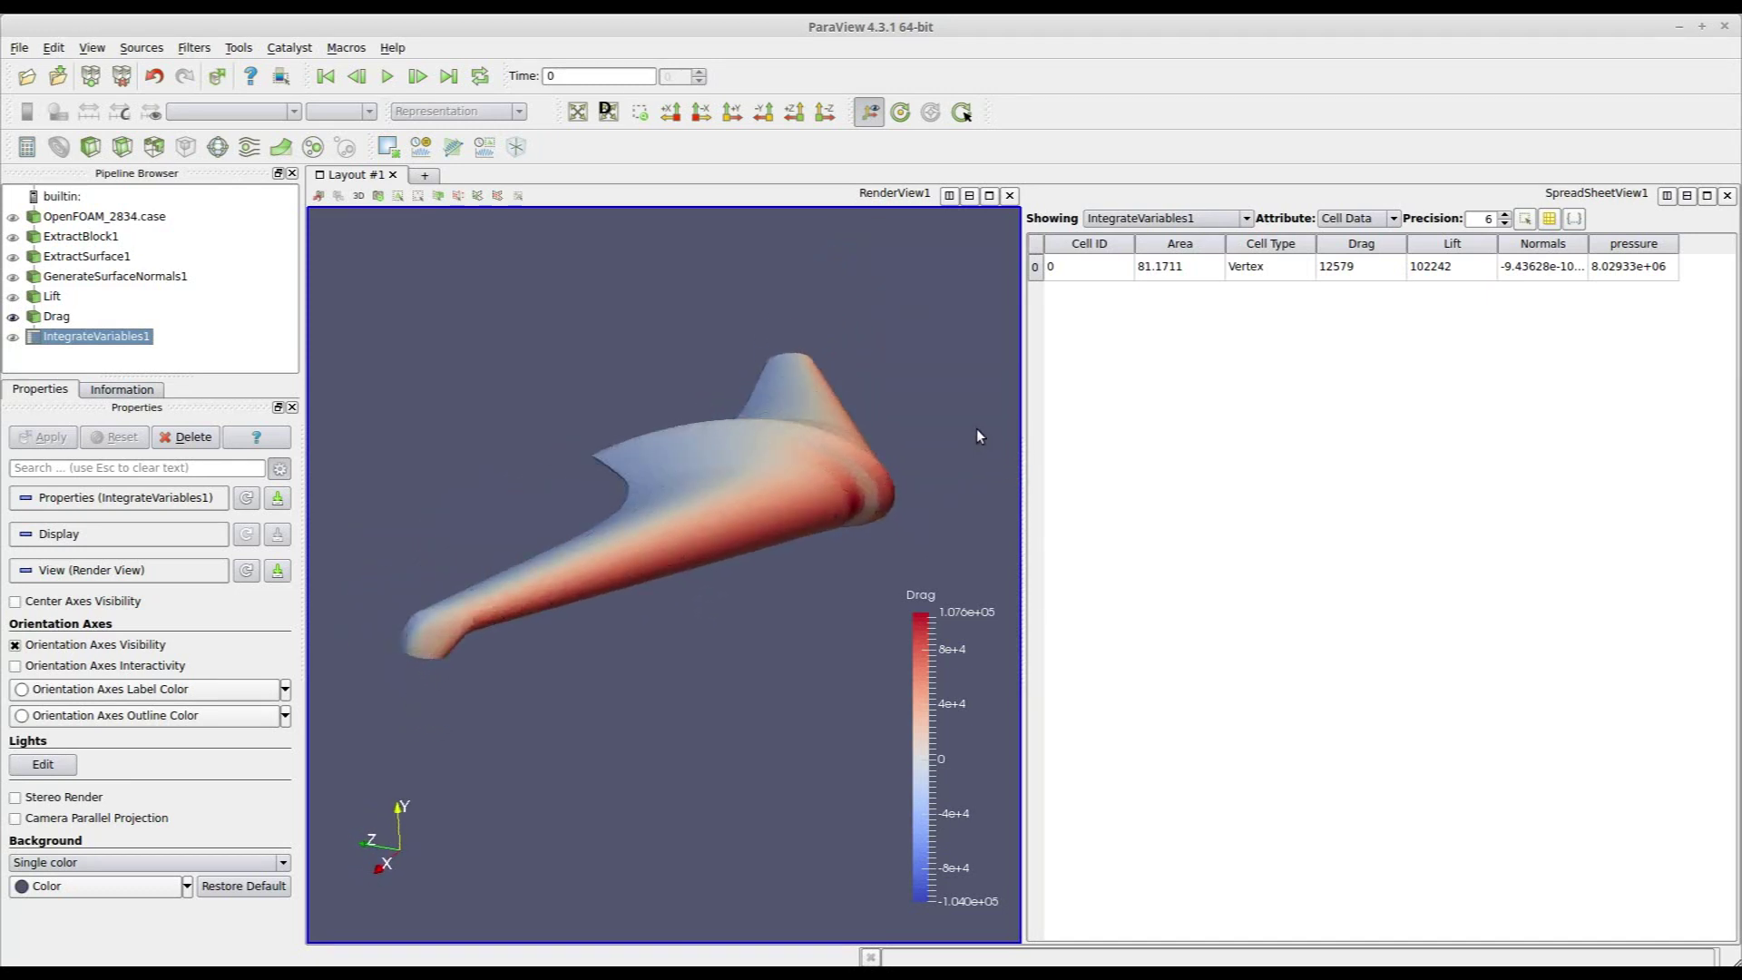